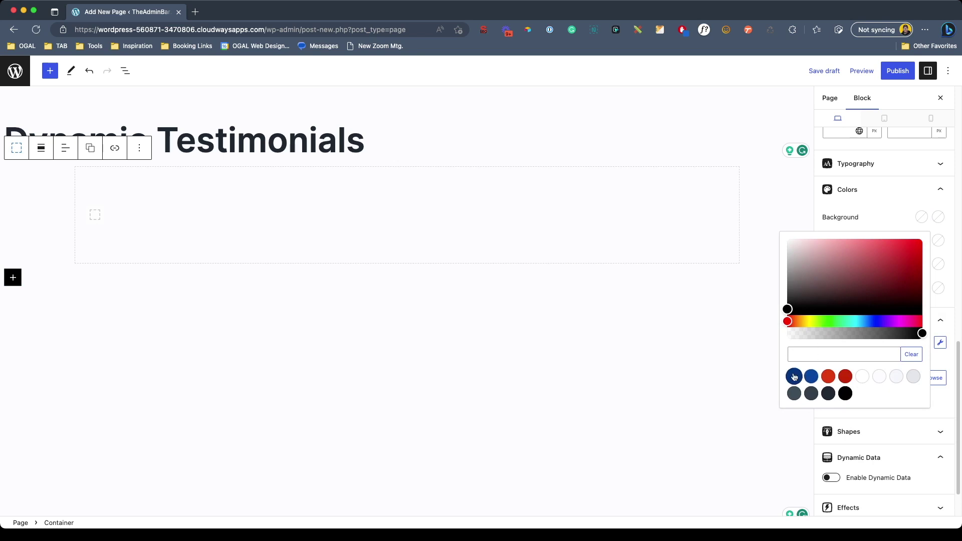
Step: Select the inner container of the dark blue testimonials section
left_click(425, 225)
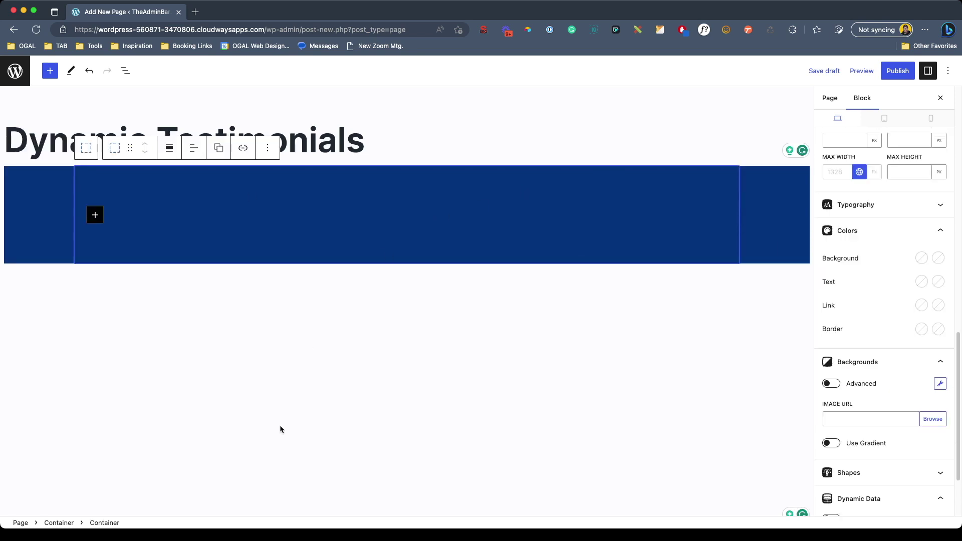
Step: Switch the inner container's global style from section-d to section-xl, then open the block inserter
scroll(870, 248, "up", 6)
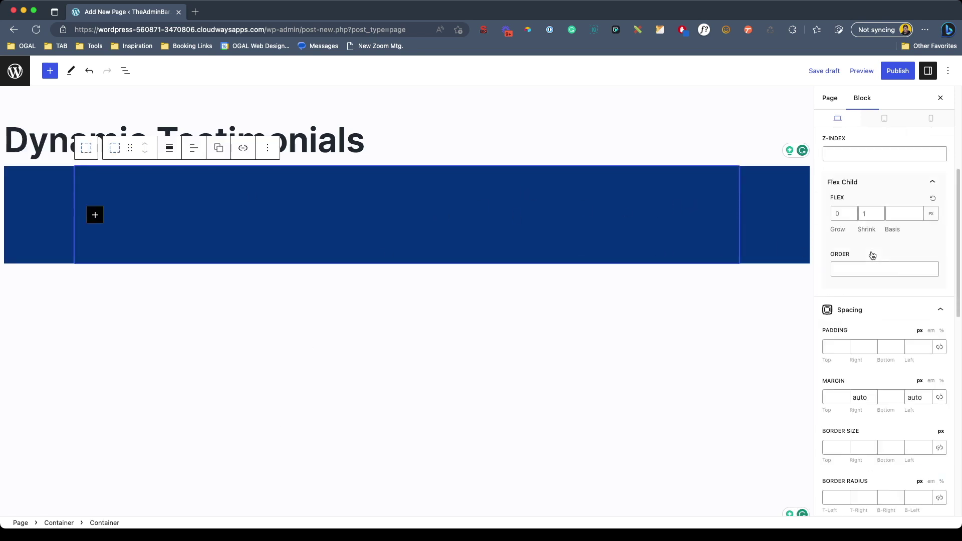
left_click(850, 194)
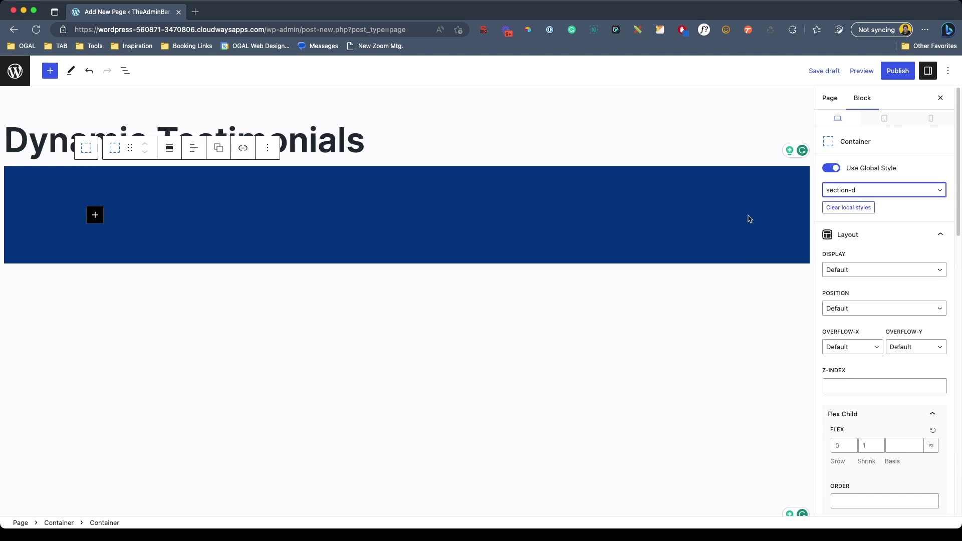
left_click(827, 213)
left_click(228, 270)
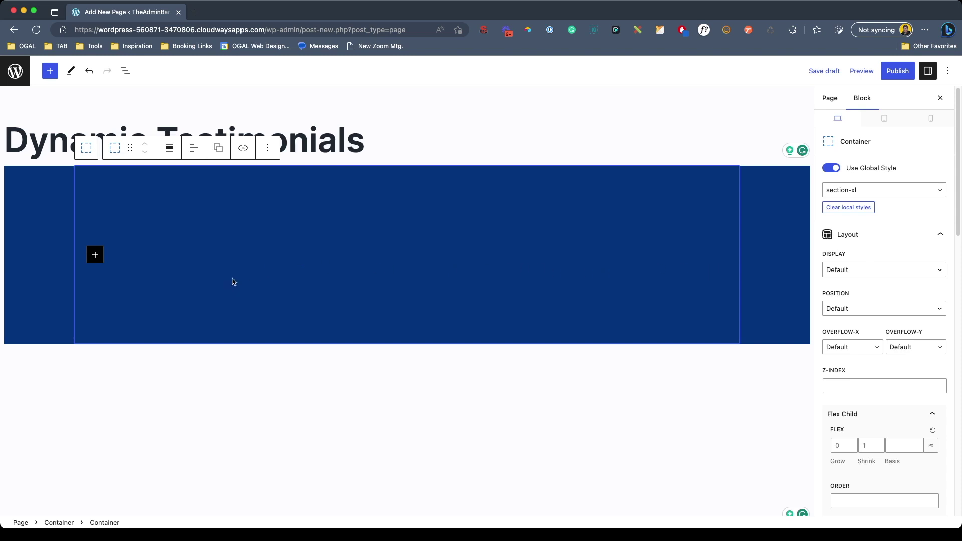
left_click(95, 256)
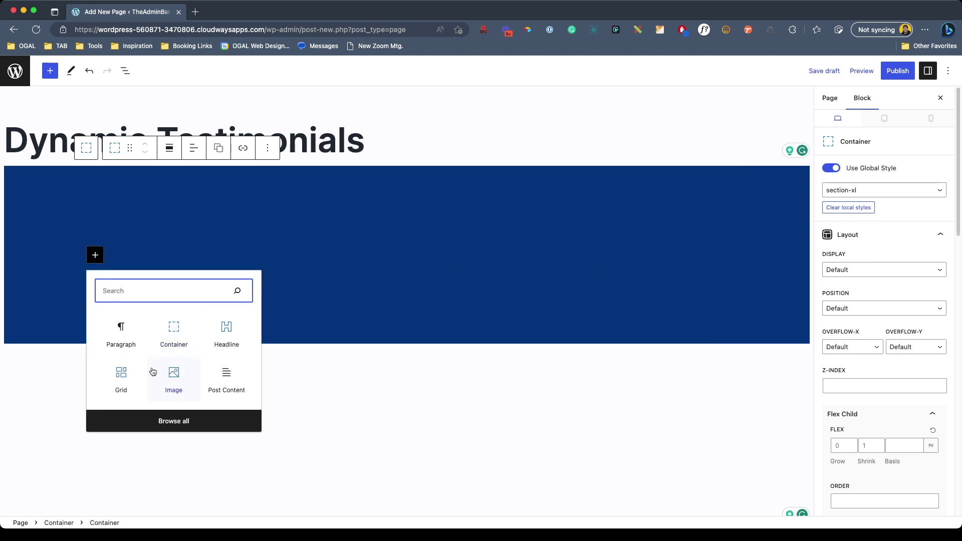
Step: Insert a Grid block with a 25% / 75% two-column layout
left_click(121, 378)
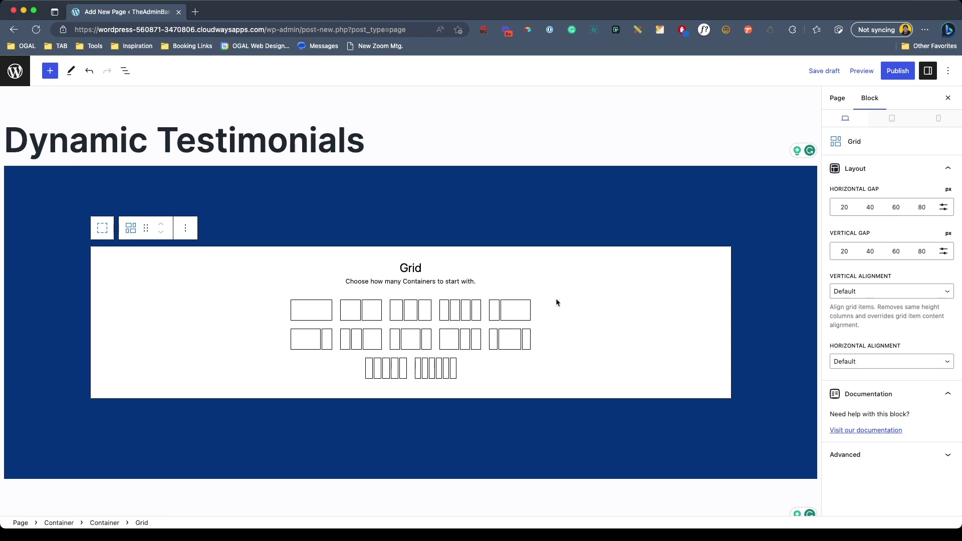
left_click(511, 311)
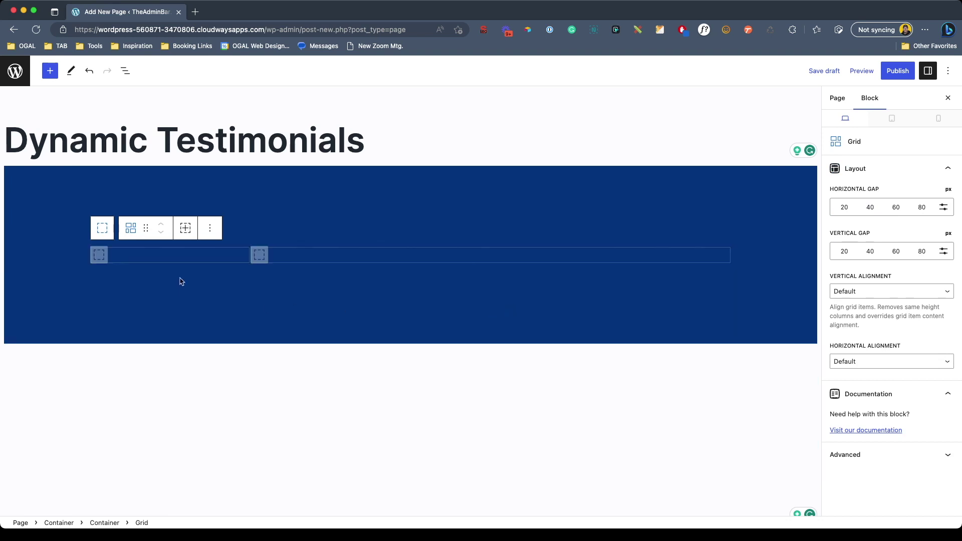
left_click(202, 260)
left_click(403, 260)
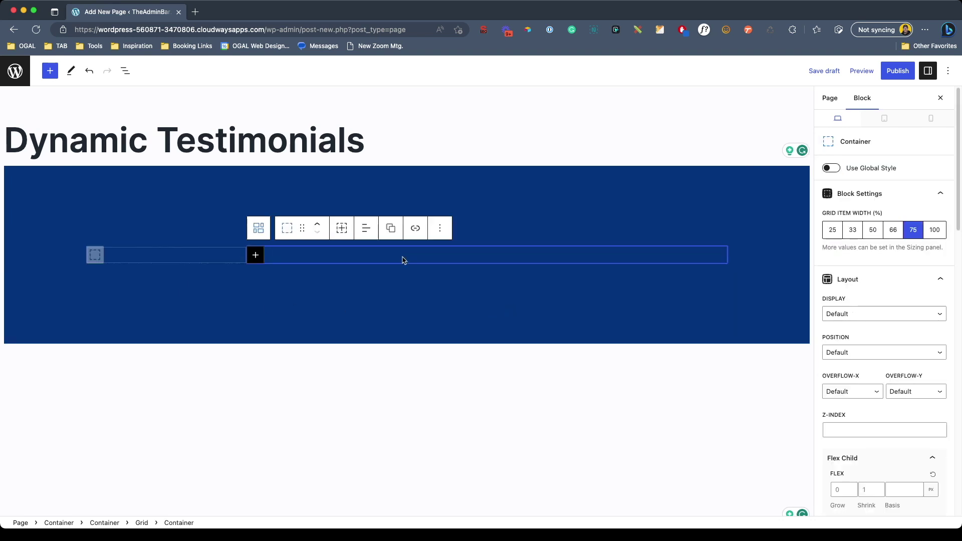
left_click(206, 257)
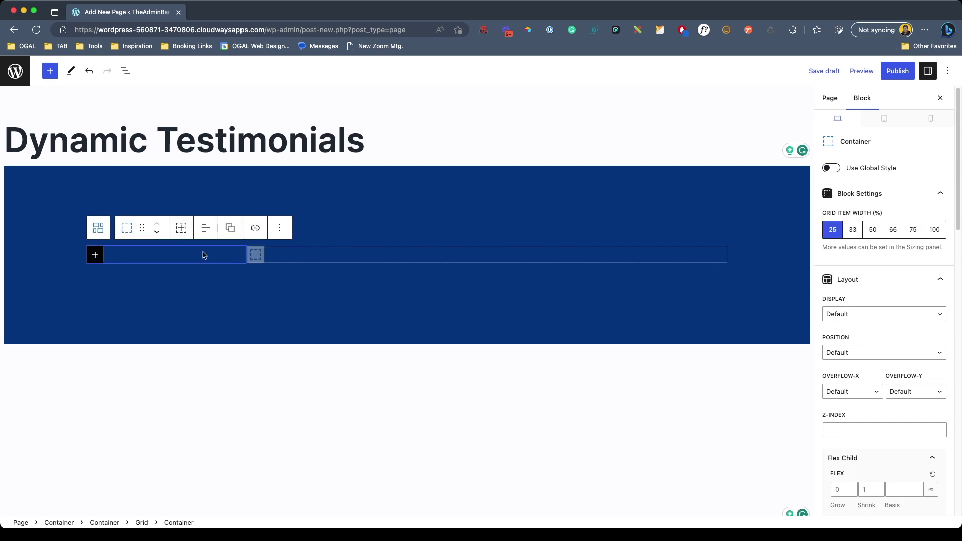
Step: Set the grid's horizontal gap between columns to 60 px
left_click(99, 228)
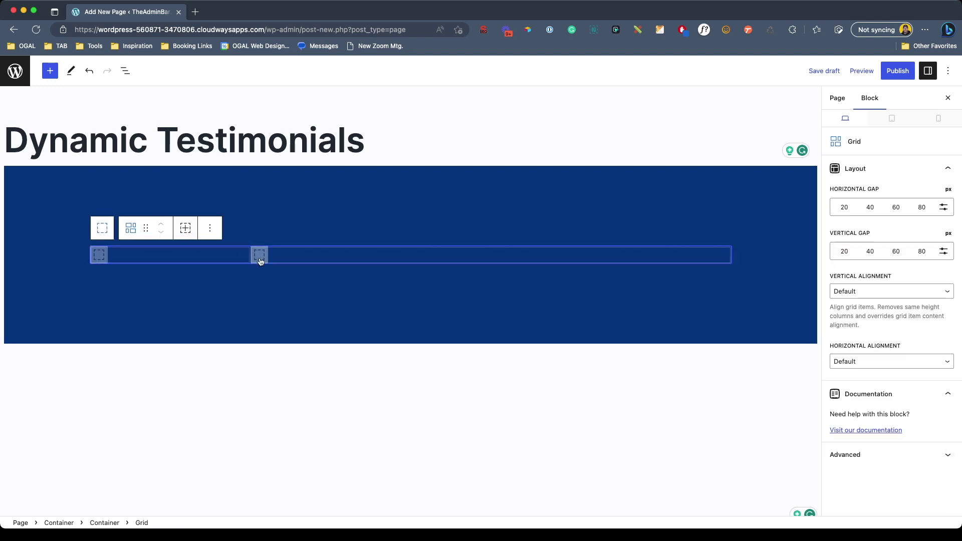
left_click(900, 212)
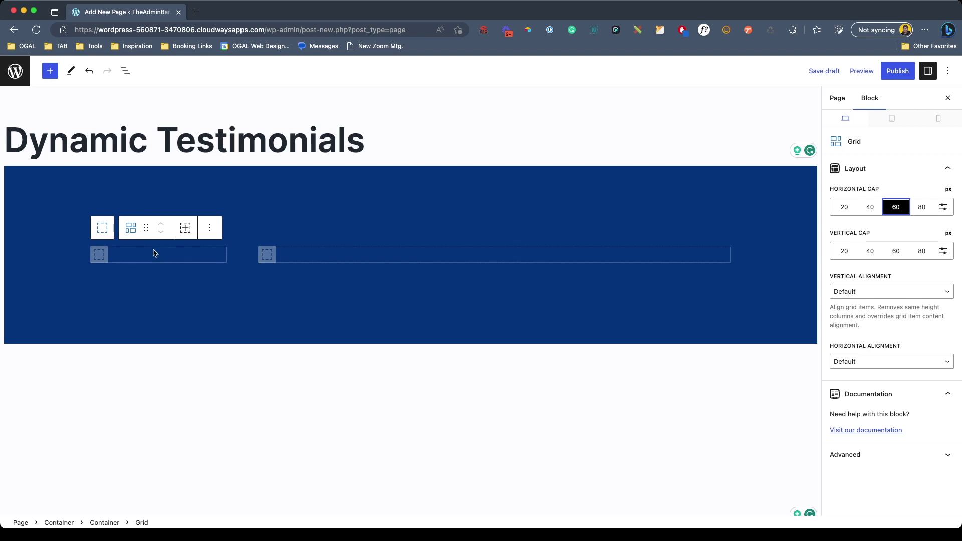
left_click(125, 252)
left_click(135, 201)
scroll(935, 399, "down", 10)
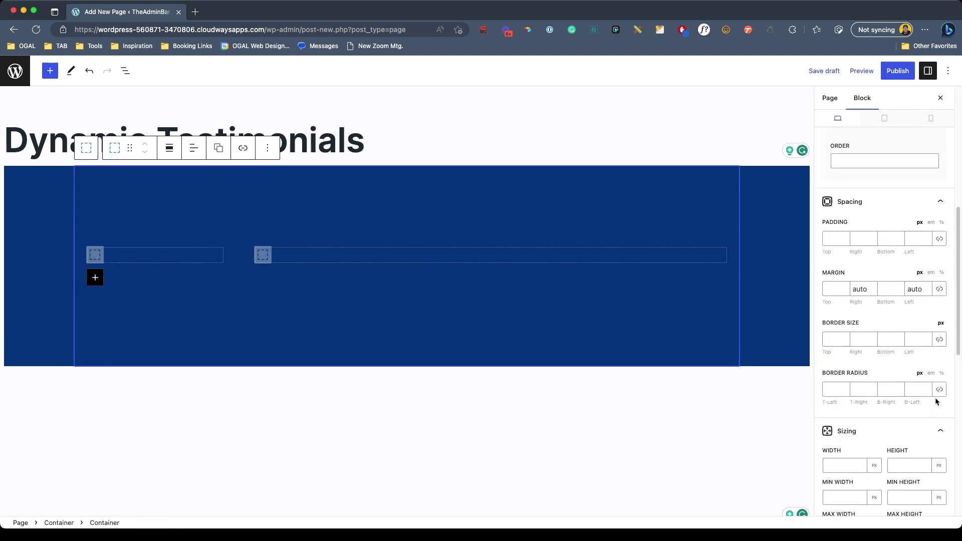
Step: Make the left column's text colour white
left_click(922, 424)
left_click(861, 377)
left_click(178, 258)
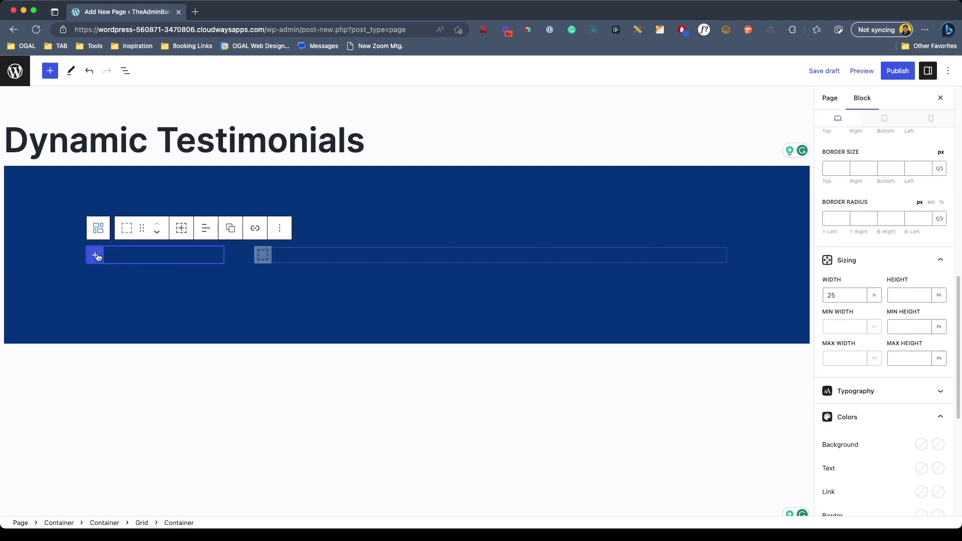
Step: Add the heading 'See What They Say...' followed by a placeholder paragraph (.wi1)
left_click(94, 255)
left_click(227, 334)
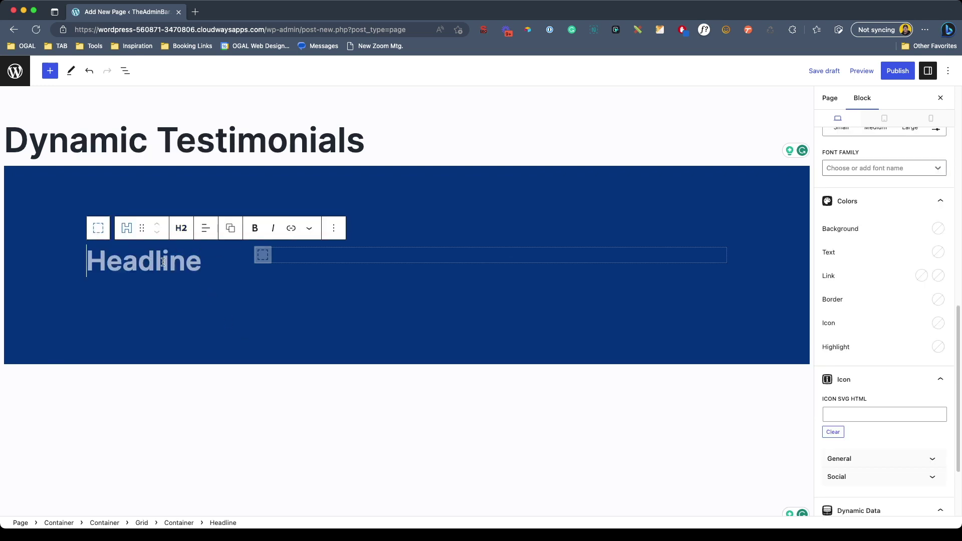
type("See What They ")
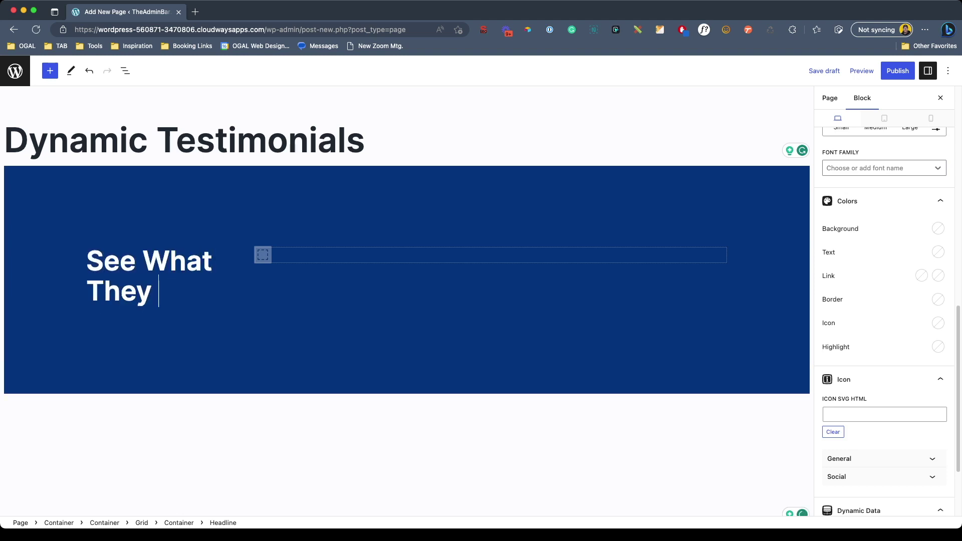
type("Say...")
key("Return")
type(".w")
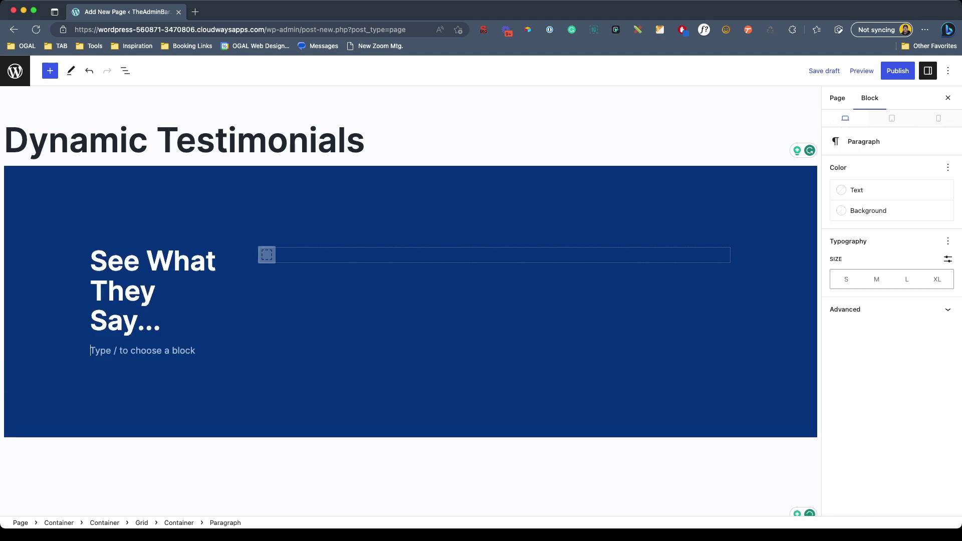
type("i1")
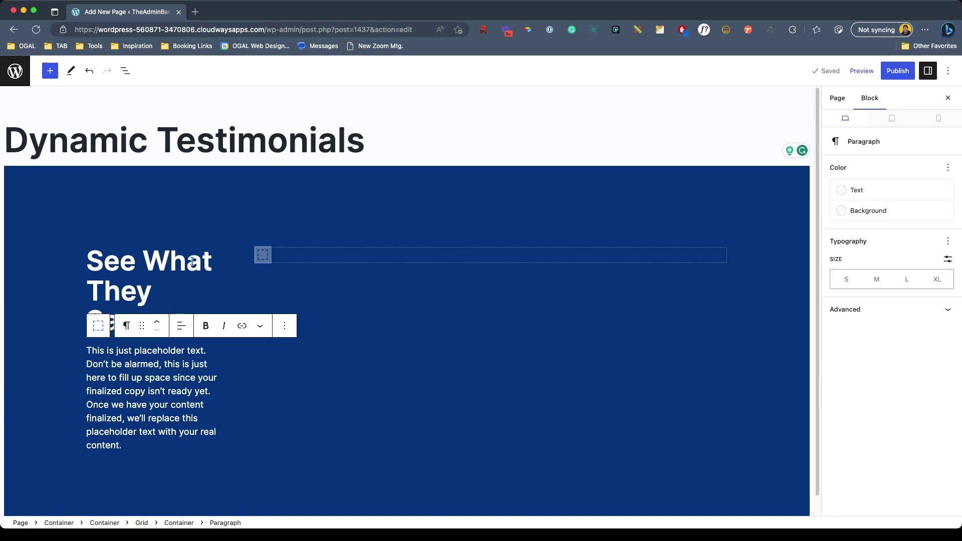
Step: Turn on Use Global Style for the 'See What They Say...' heading, applying h4
left_click(197, 300)
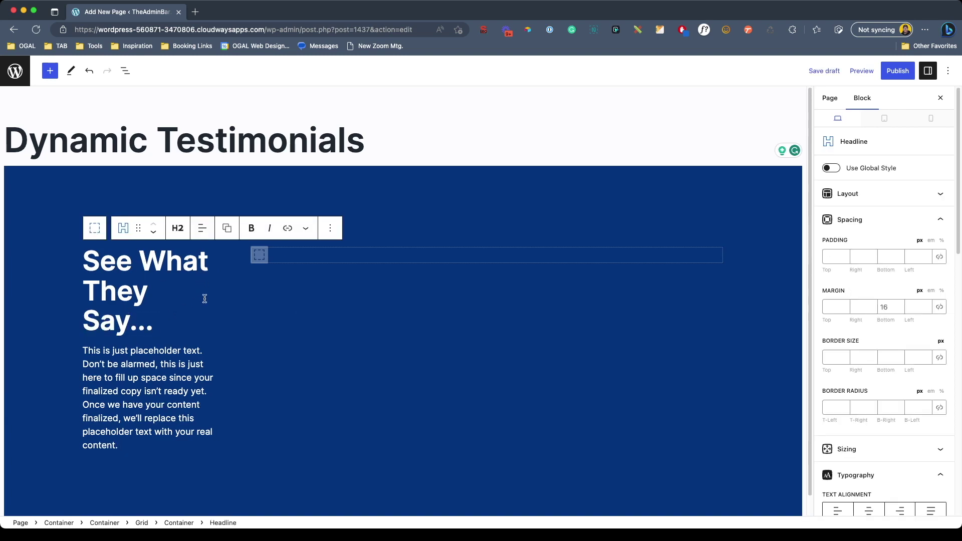
left_click(832, 168)
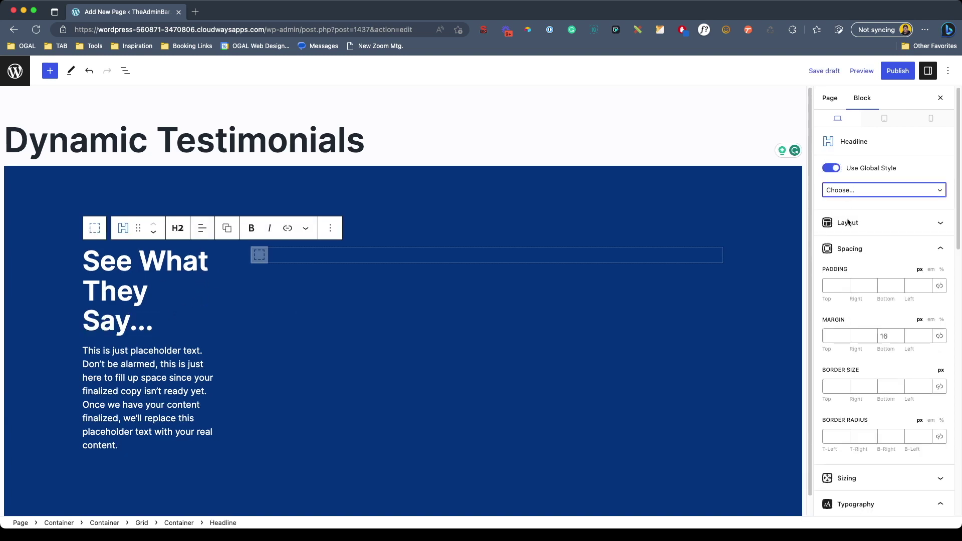
left_click(334, 333)
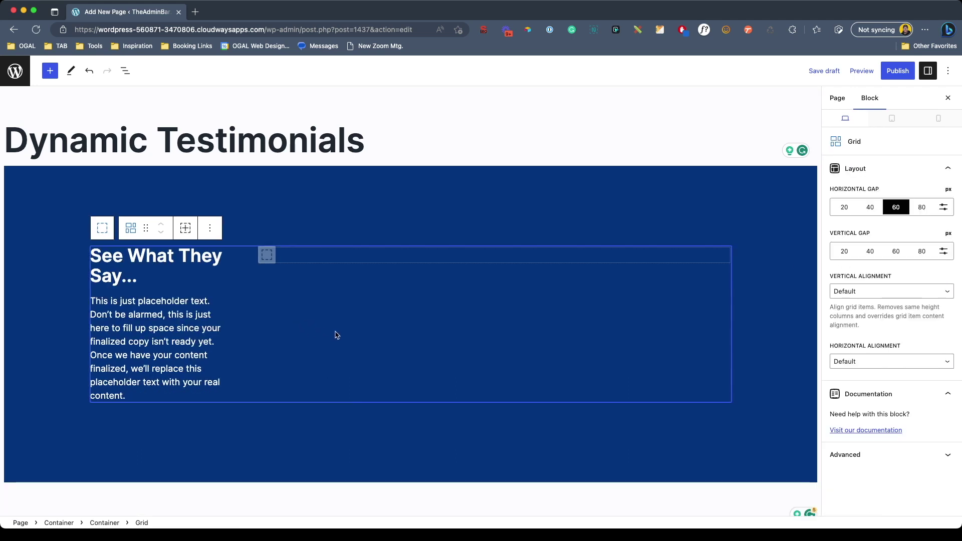
left_click(344, 434)
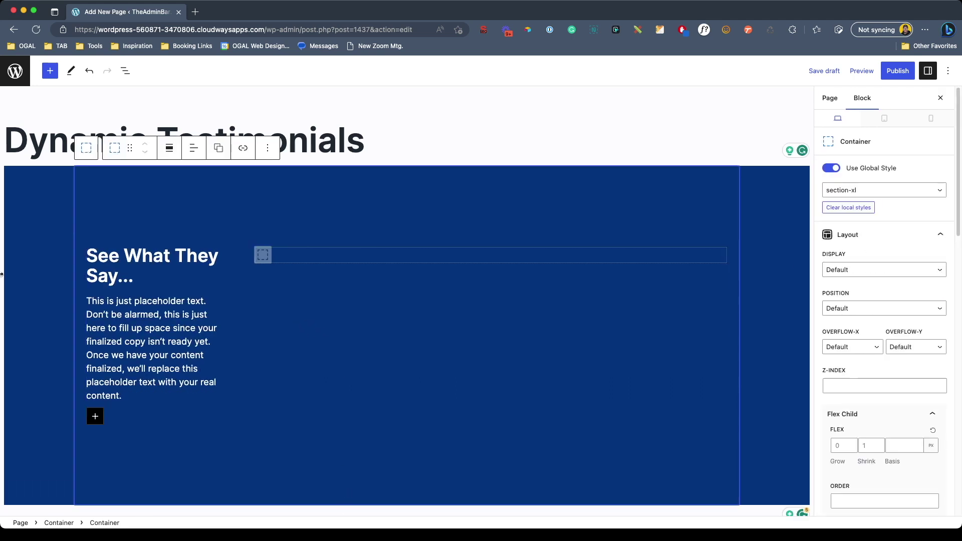
key("Tab")
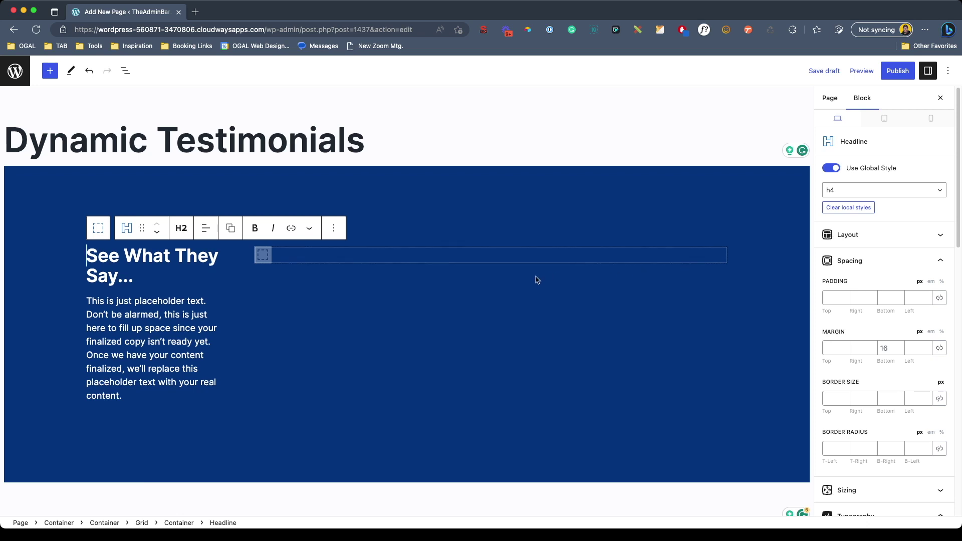
left_click(265, 257)
Step: Add a three-column nested grid with a 20 px gap in the right column, deleting its third column
left_click(266, 257)
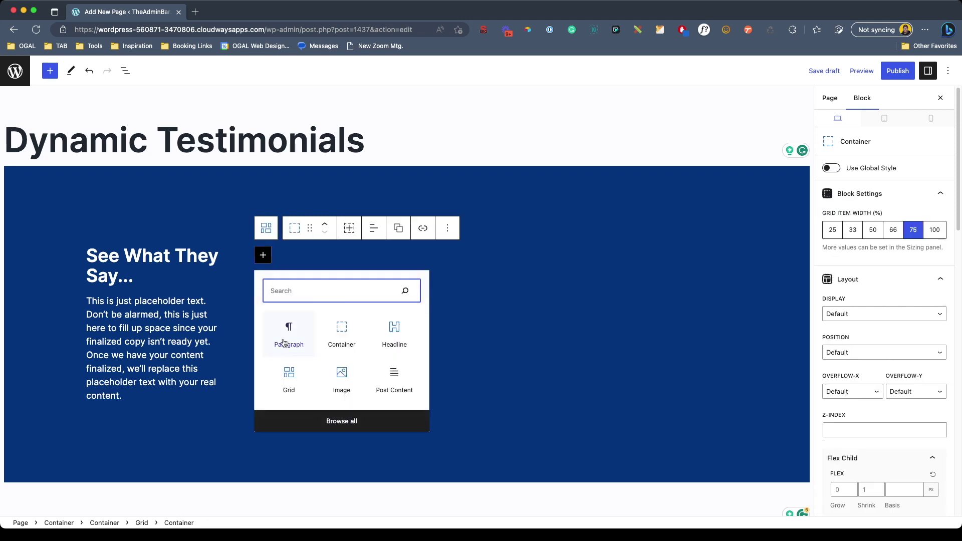
left_click(289, 375)
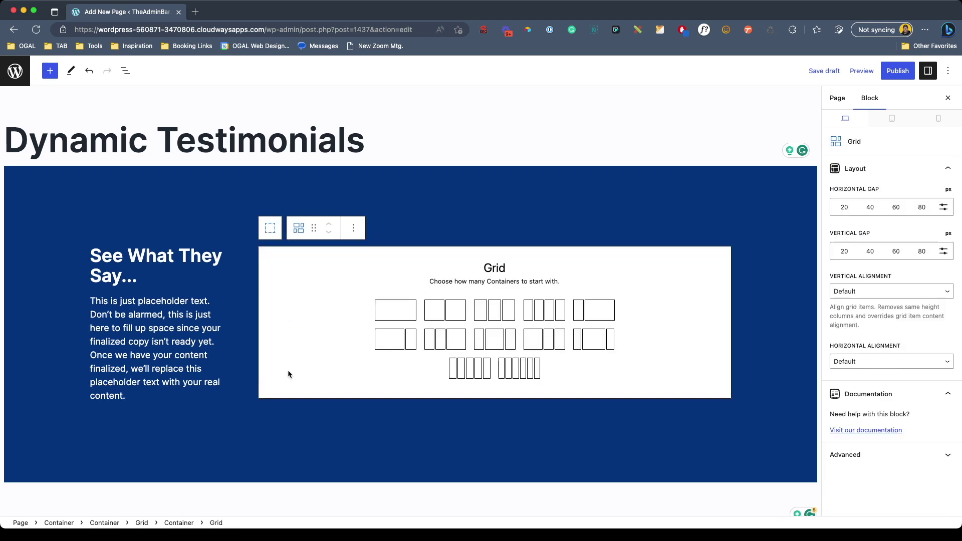
left_click(487, 315)
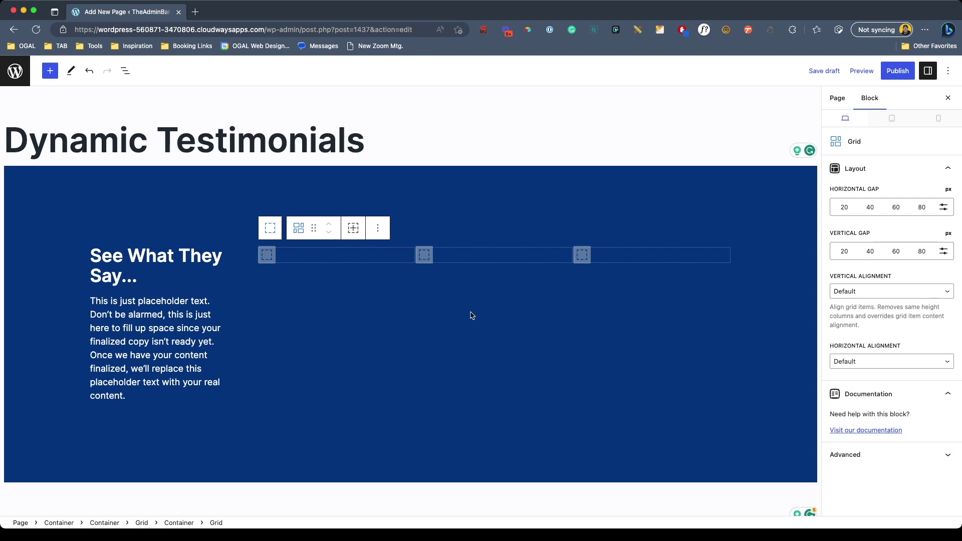
left_click(844, 206)
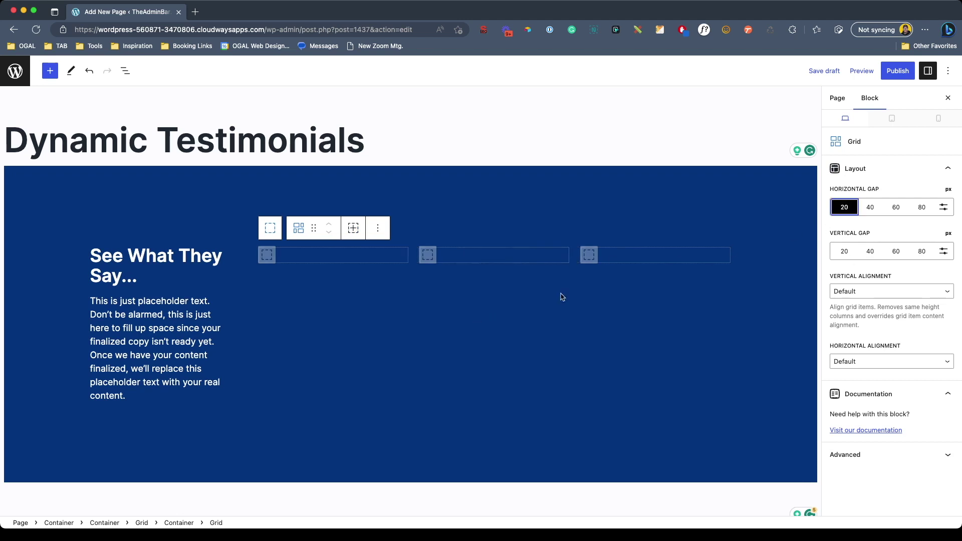
left_click(607, 260)
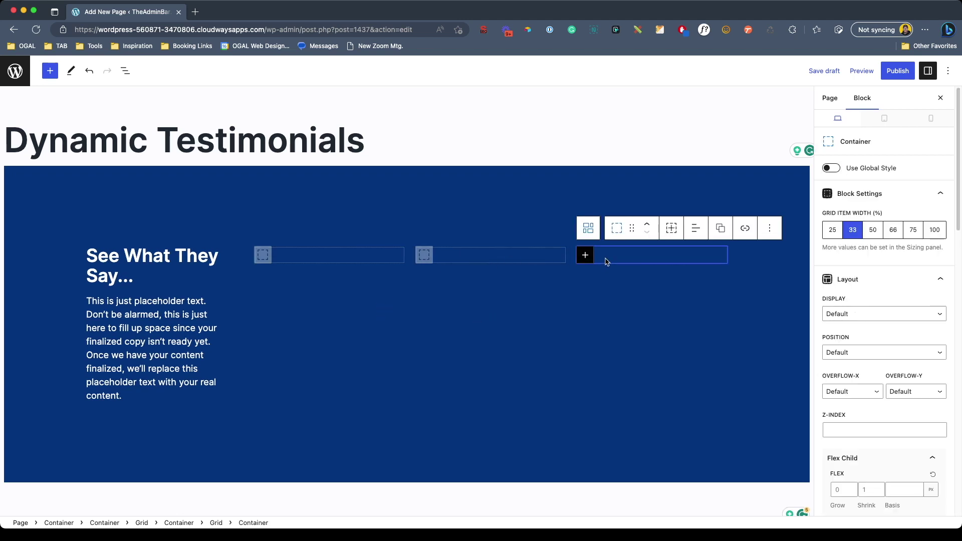
key("BackSpace")
key("BackSpace")
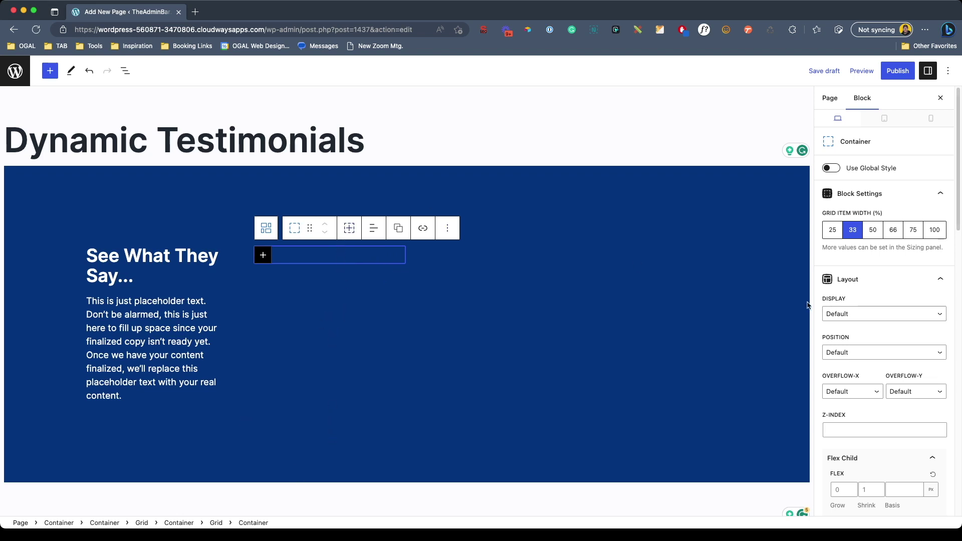
Step: Give the card a white background and 6 px rounded corners on all sides
scroll(858, 330, "down", 10)
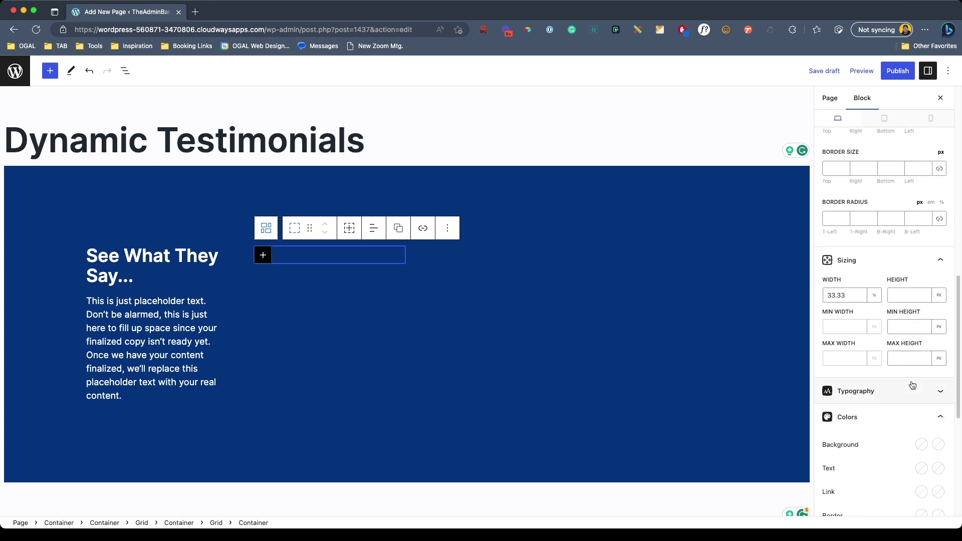
left_click(922, 426)
left_click(862, 379)
left_click(881, 410)
scroll(897, 301, "up", 5)
left_click(939, 451)
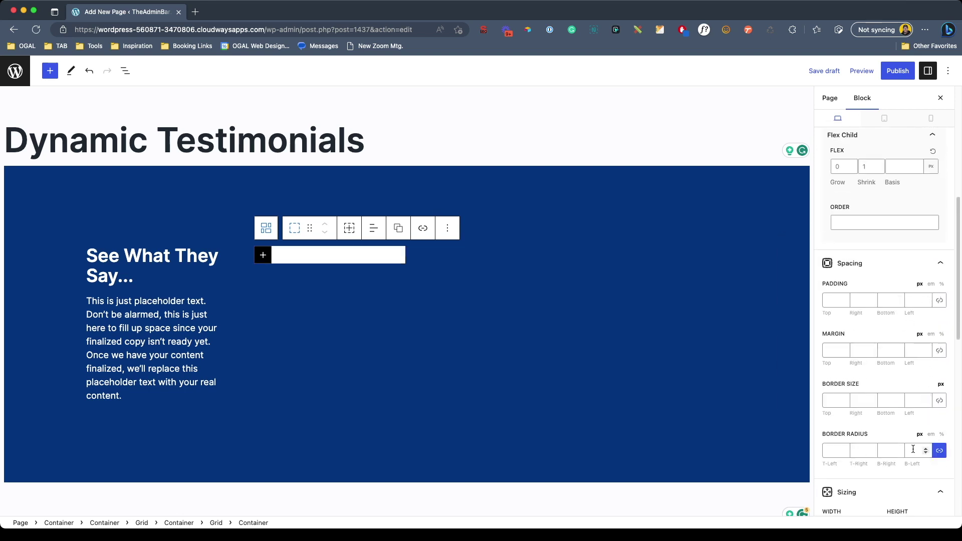
type("6")
Step: Insert an Image block with the woman's portrait from the Media Library, starting a new block below
left_click(262, 255)
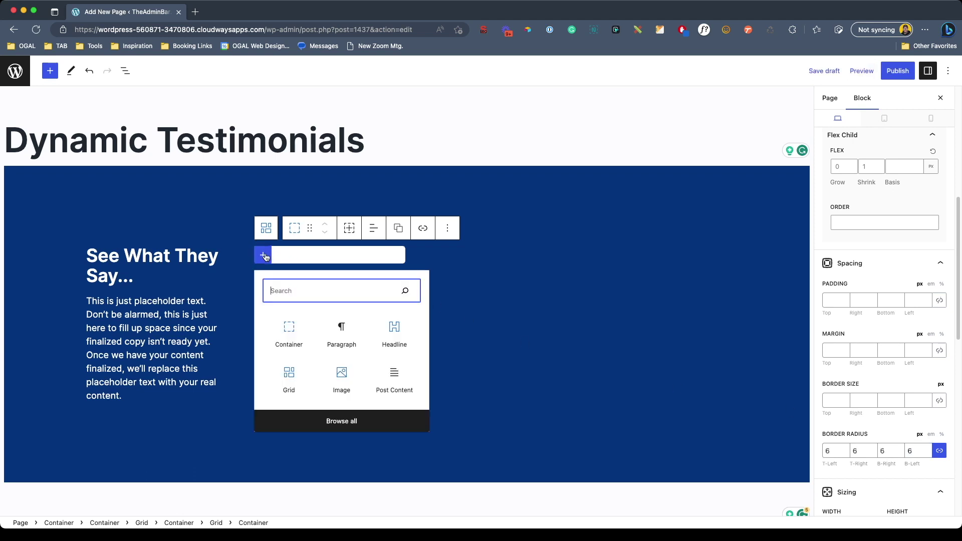
left_click(337, 380)
left_click(285, 307)
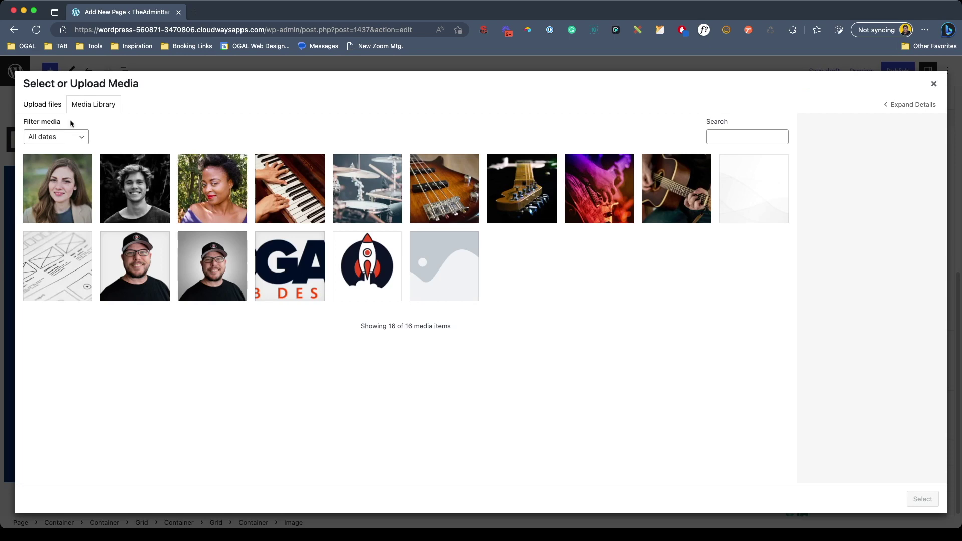
left_click(183, 186)
left_click(922, 499)
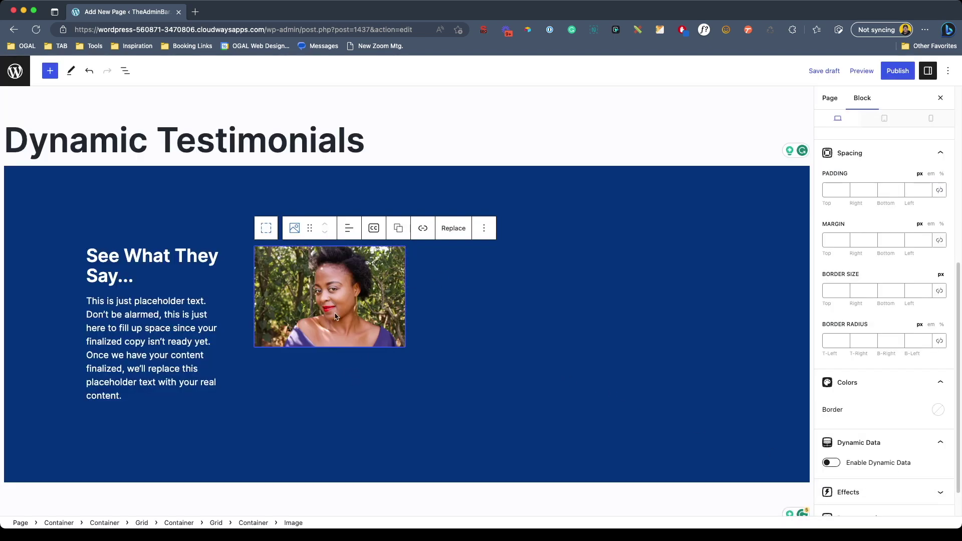
key("Return")
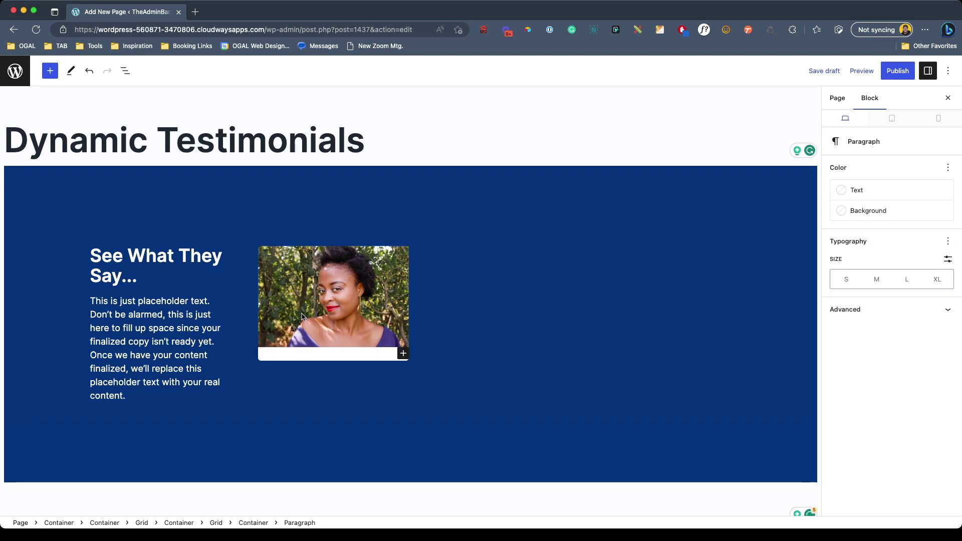
type("/")
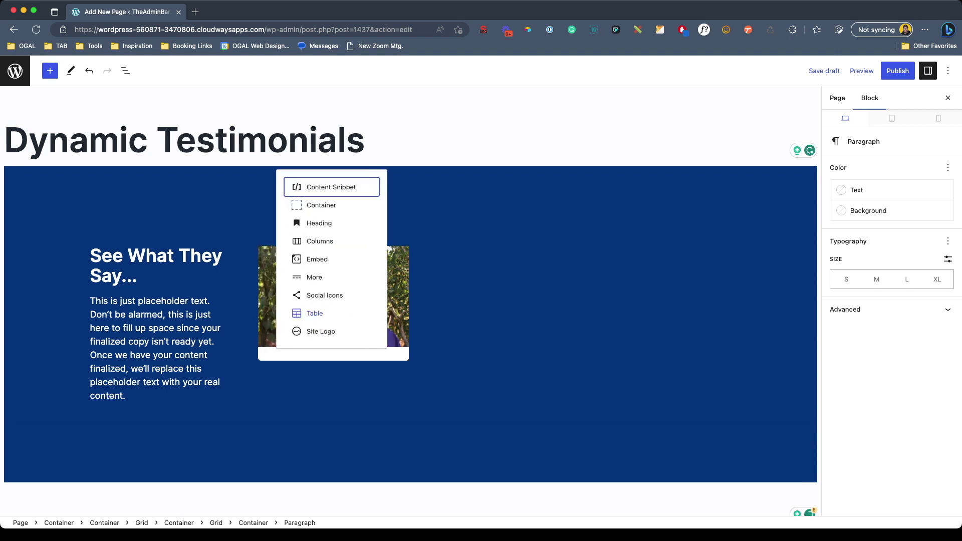
Step: Add a container beneath the photo with 24 px padding on all sides
left_click(346, 210)
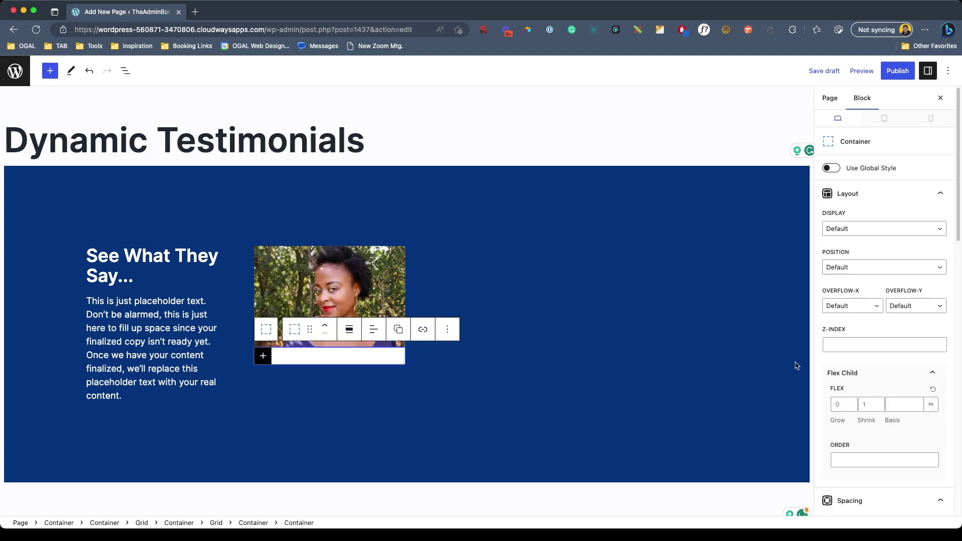
scroll(942, 425, "down", 5)
left_click(940, 425)
left_click(926, 423)
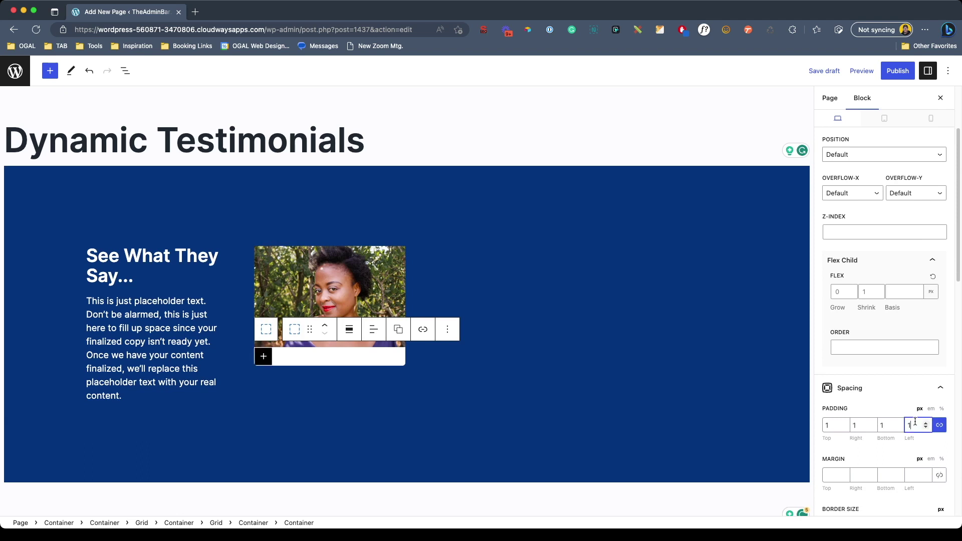
type("24")
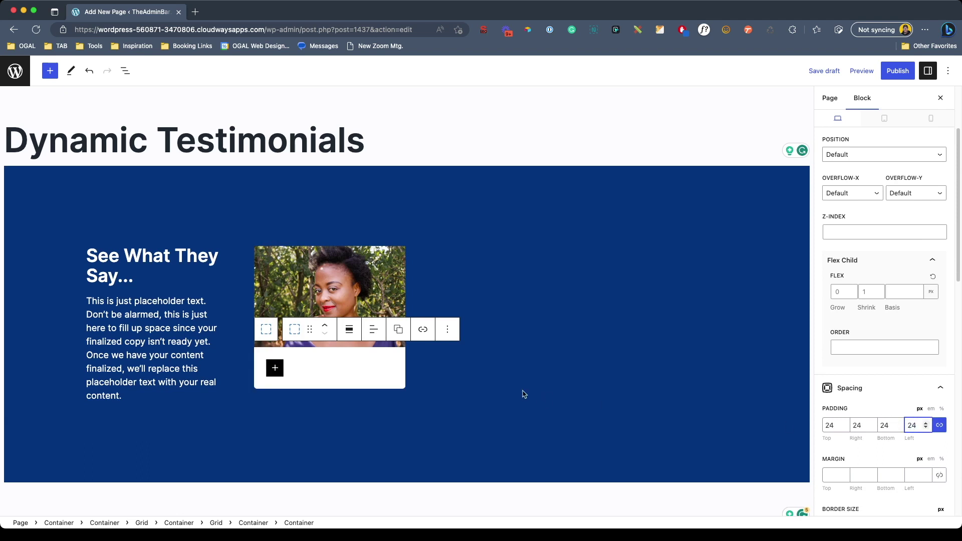
Step: Insert a Headline block in the new container and set its tag to P
left_click(274, 369)
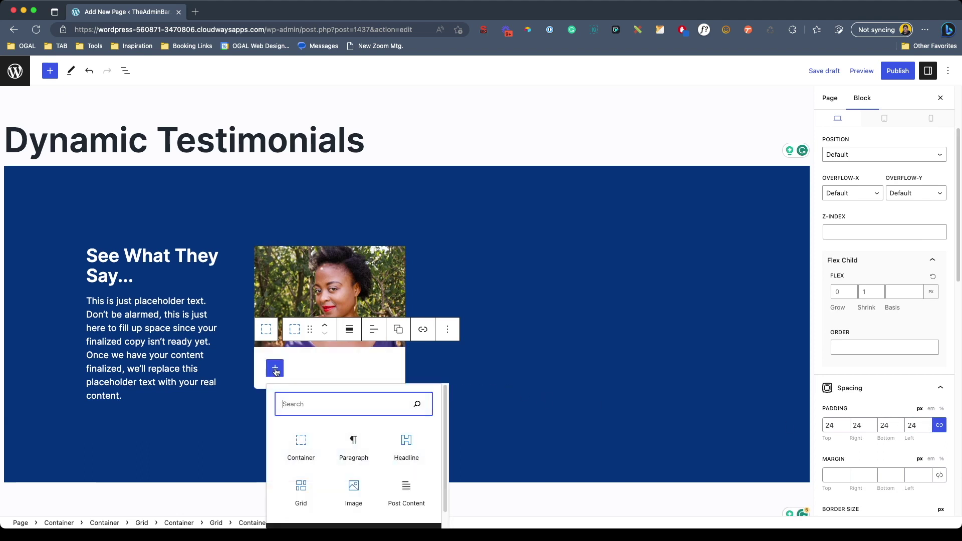
left_click(412, 453)
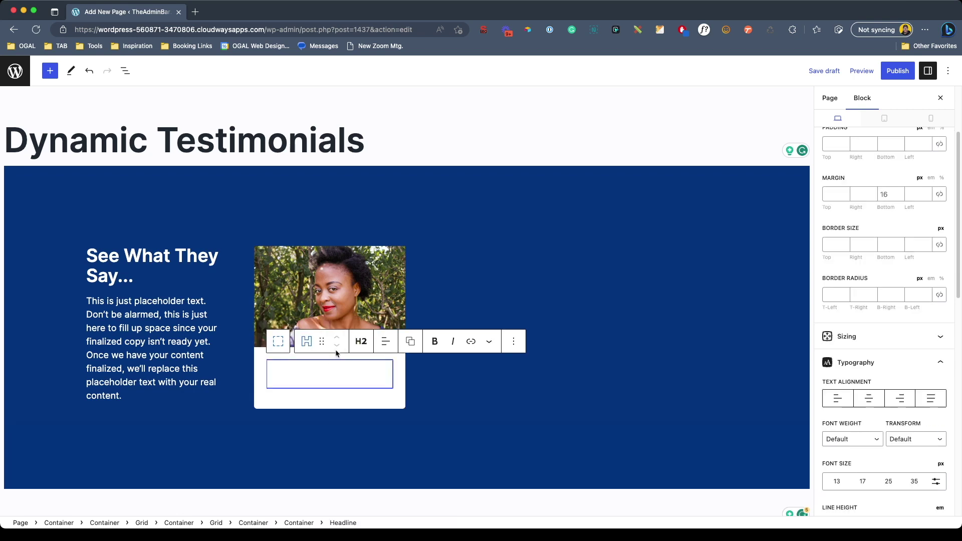
left_click(359, 341)
left_click(381, 480)
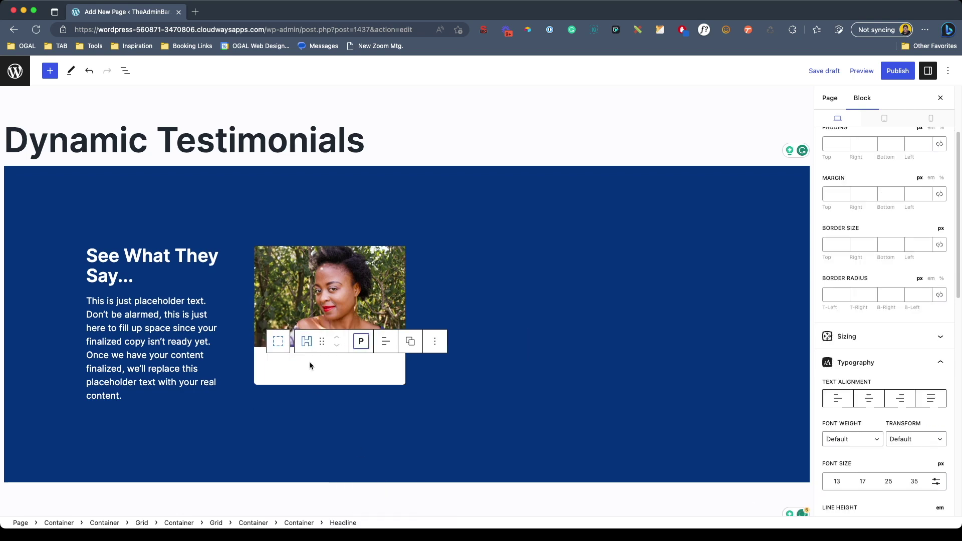
Step: Set the container's text colour to surface-90 and enter placeholder testimonial text (.wi1)
scroll(878, 400, "down", 4)
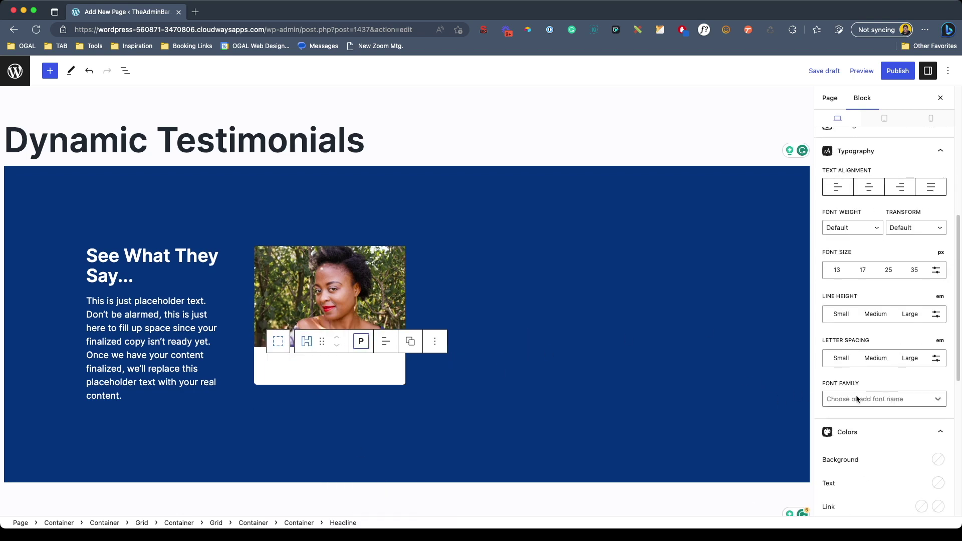
key("BackSpace")
scroll(884, 338, "down", 3)
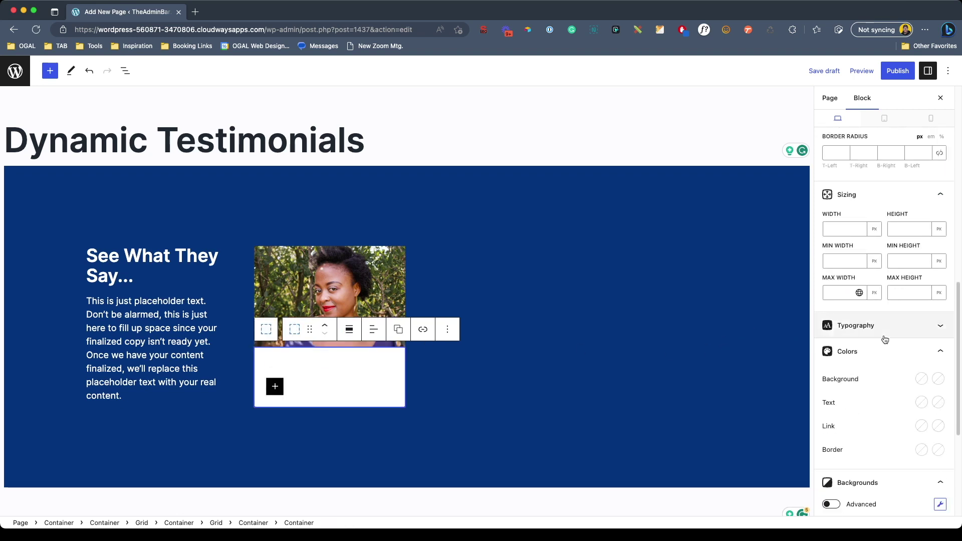
left_click(921, 403)
left_click(828, 373)
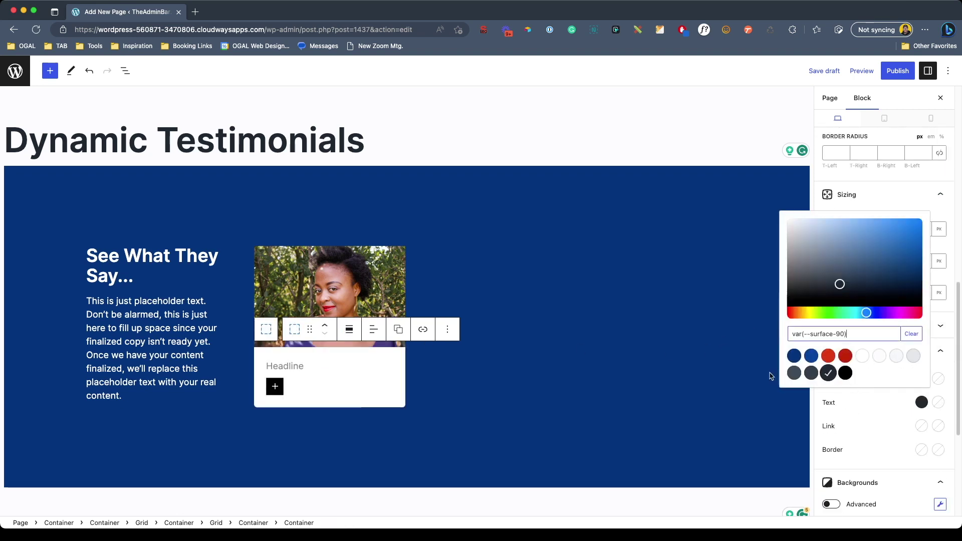
left_click(266, 359)
type(".wi1")
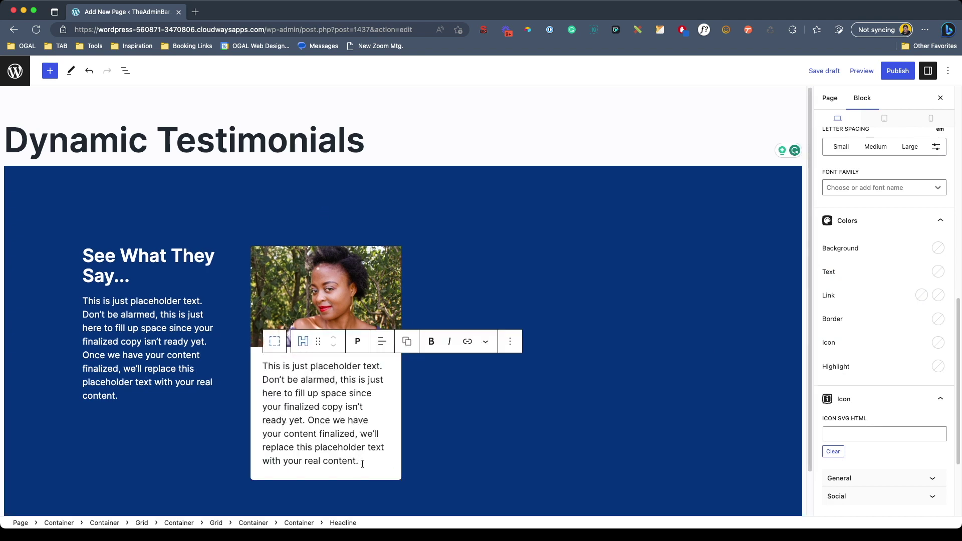
key("Return")
Step: Add a P-tag Headline reading 'Person's Name' under the testimonial
type("/head")
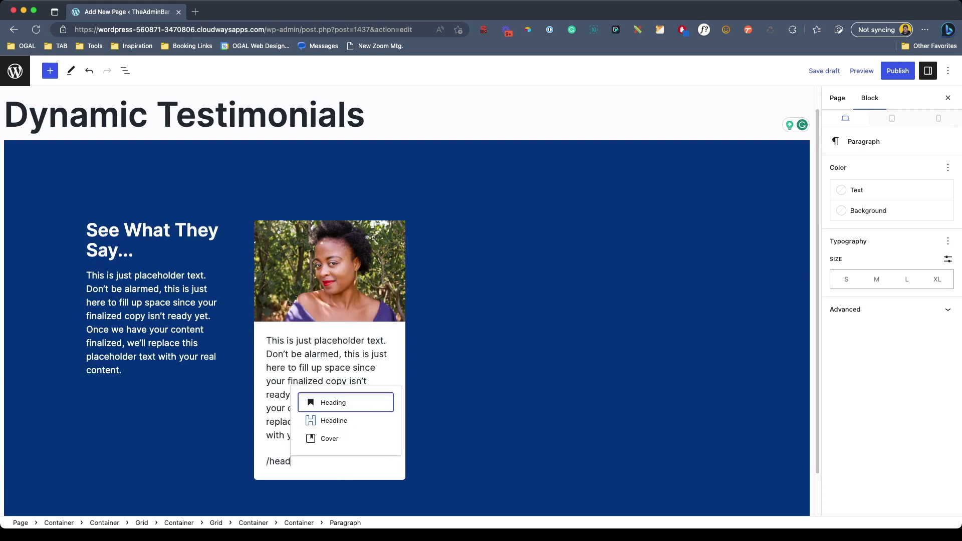
left_click(347, 423)
left_click(358, 439)
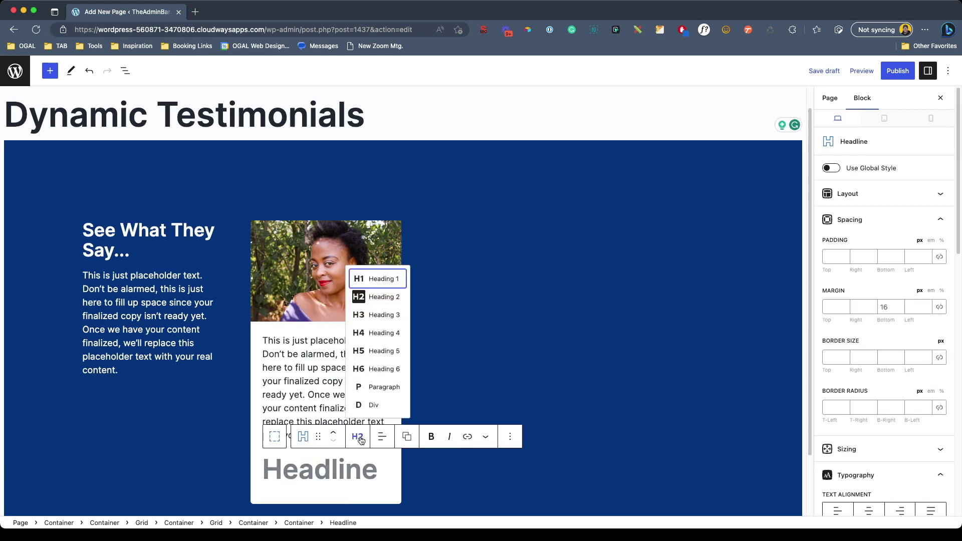
left_click(373, 386)
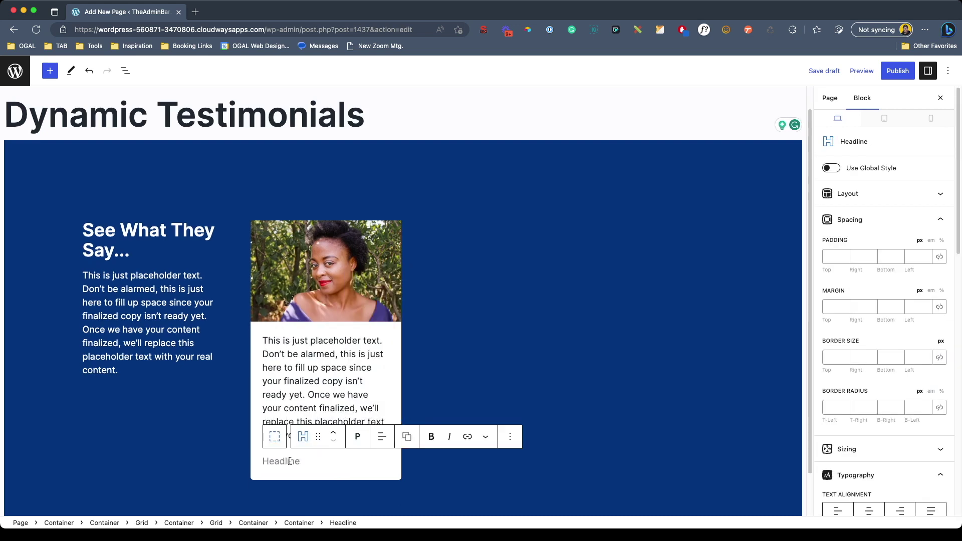
type("Person's Name")
key("Return")
key("BackSpace")
Step: Add a P-tag Headline reading 'Company Name' and enable its global style
key("Return")
type("/head")
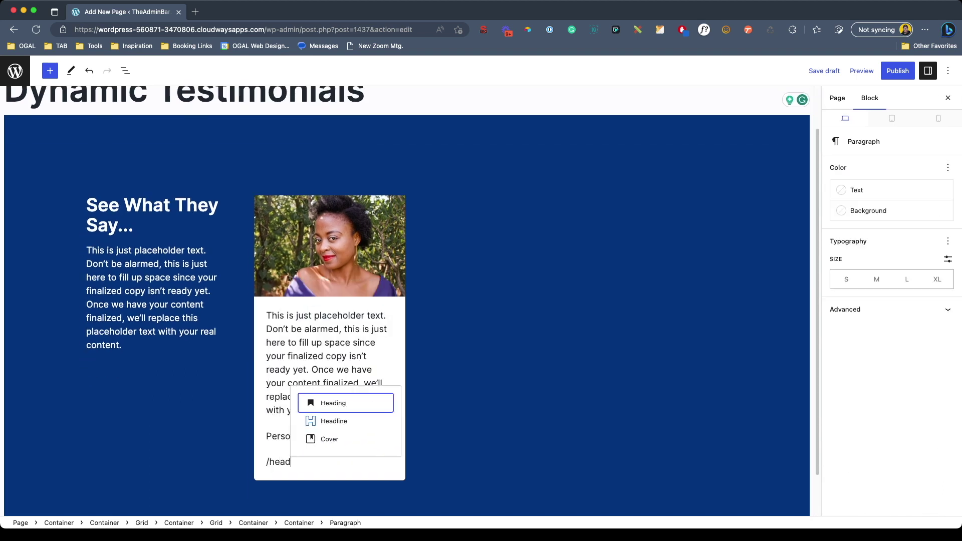
left_click(325, 423)
left_click(357, 437)
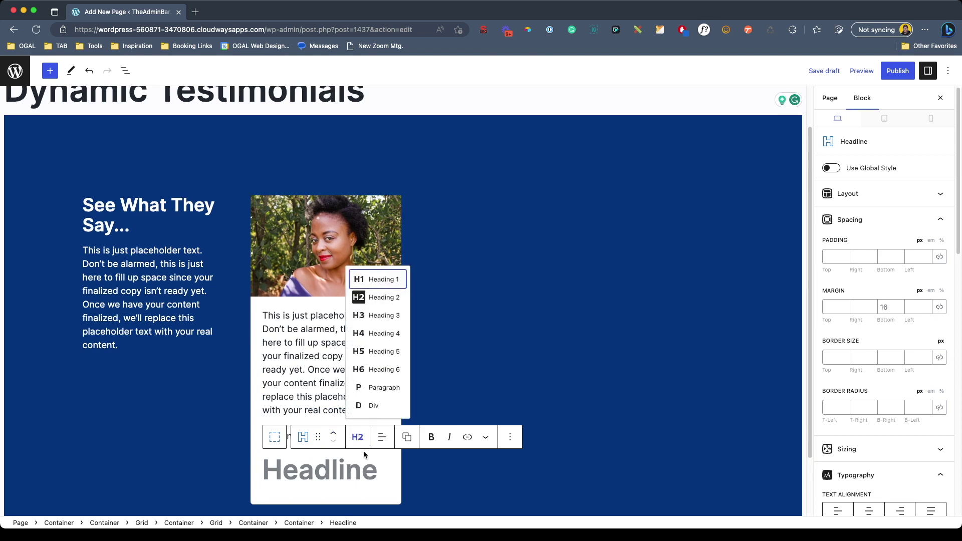
left_click(371, 388)
type("Company Name")
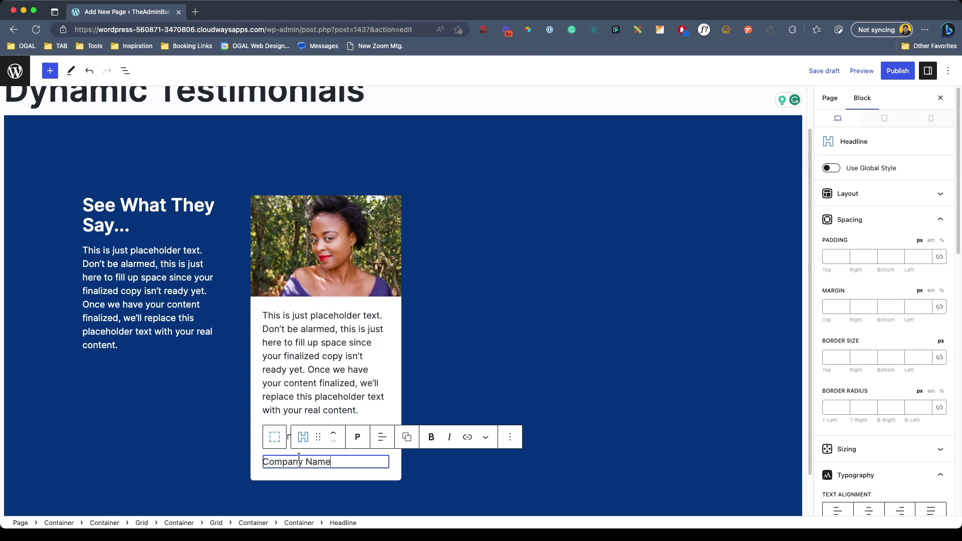
left_click(832, 168)
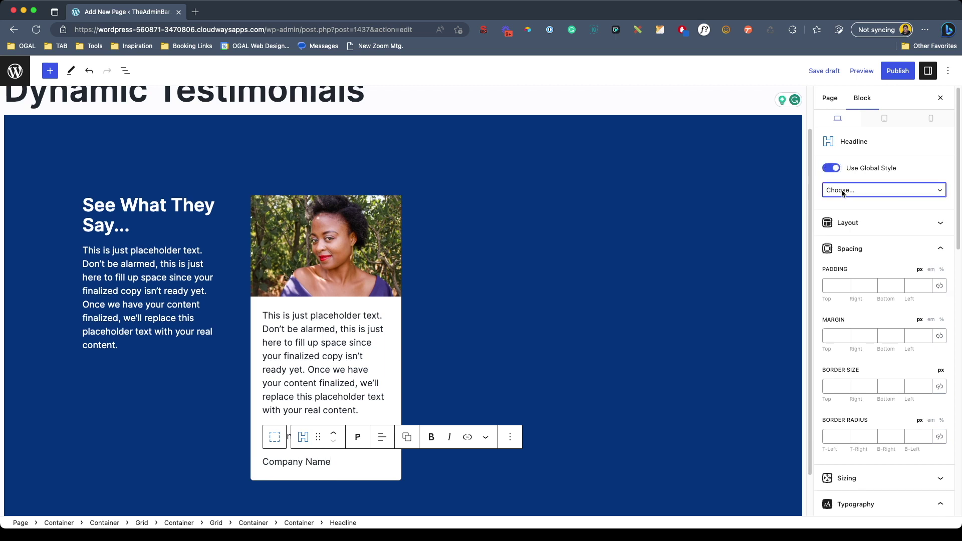
Step: Give the Company Name line the body-xs global style and the grey preset text colour
left_click(854, 354)
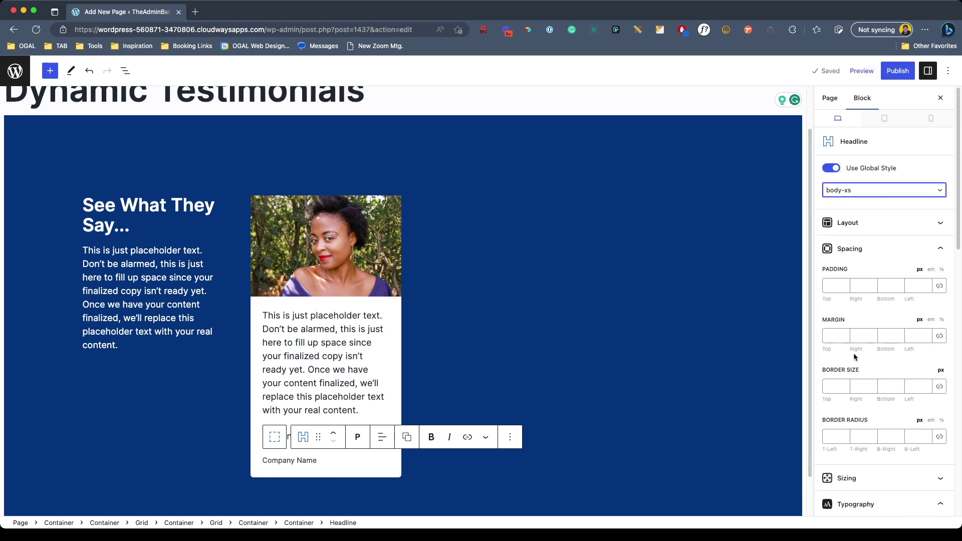
scroll(870, 387, "down", 15)
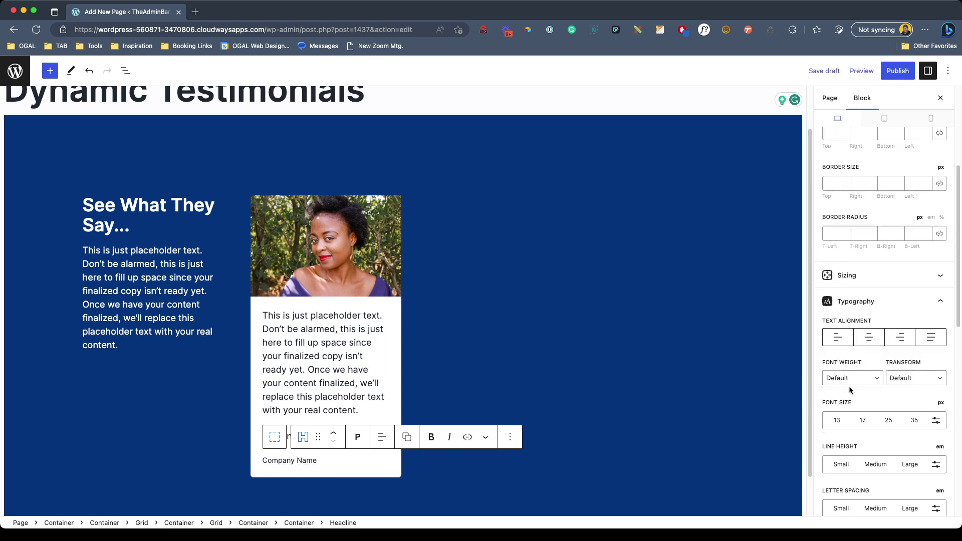
scroll(915, 191, "up", 3)
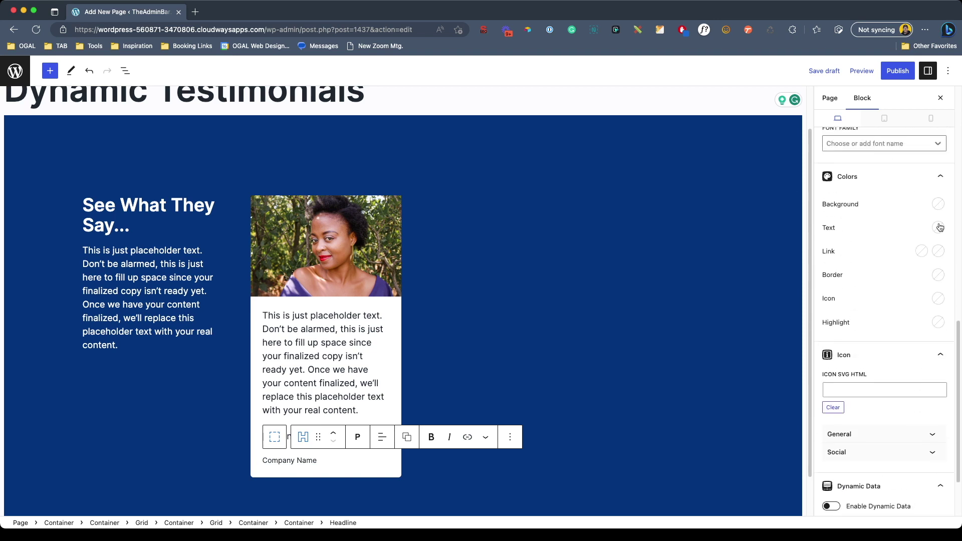
left_click(939, 227)
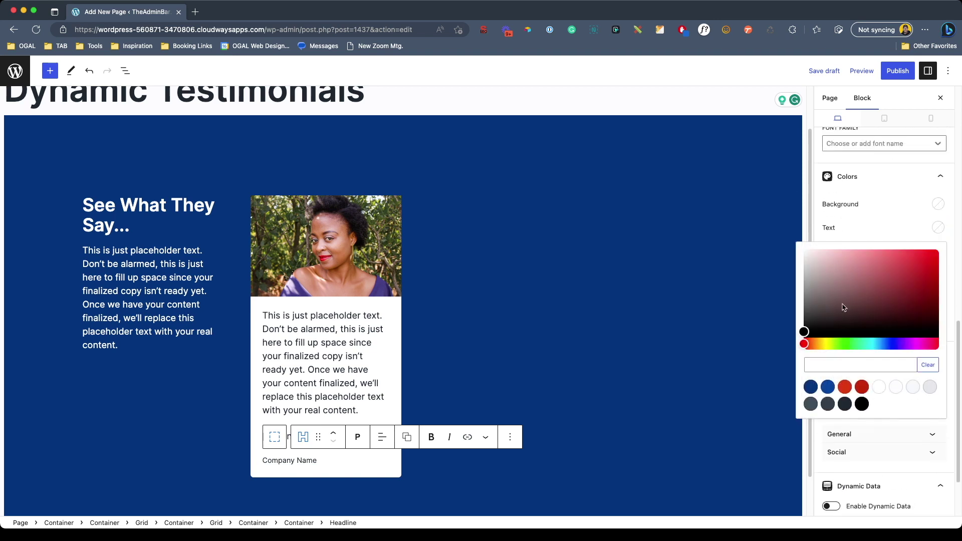
left_click(815, 406)
left_click(292, 395)
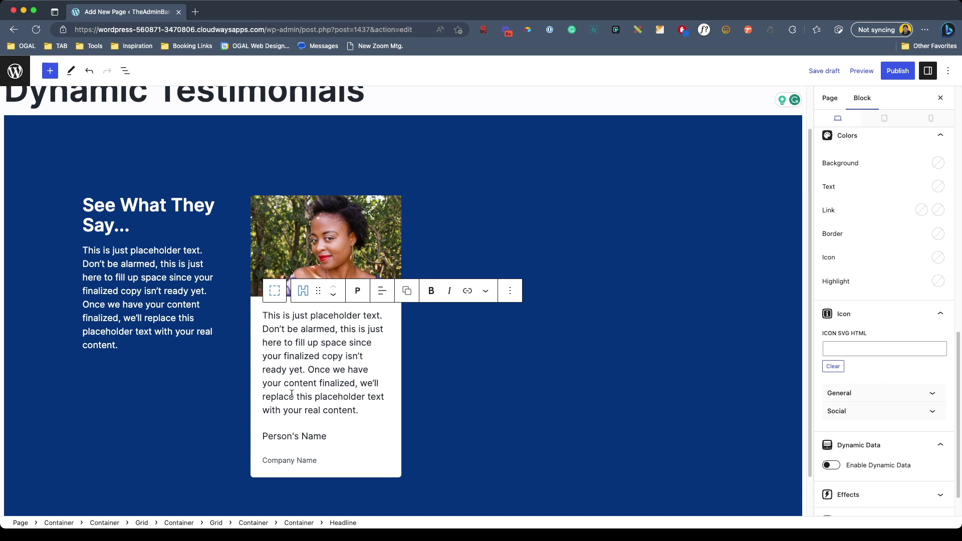
Step: Set a 4 px bottom margin on the Person's Name line
left_click(301, 437)
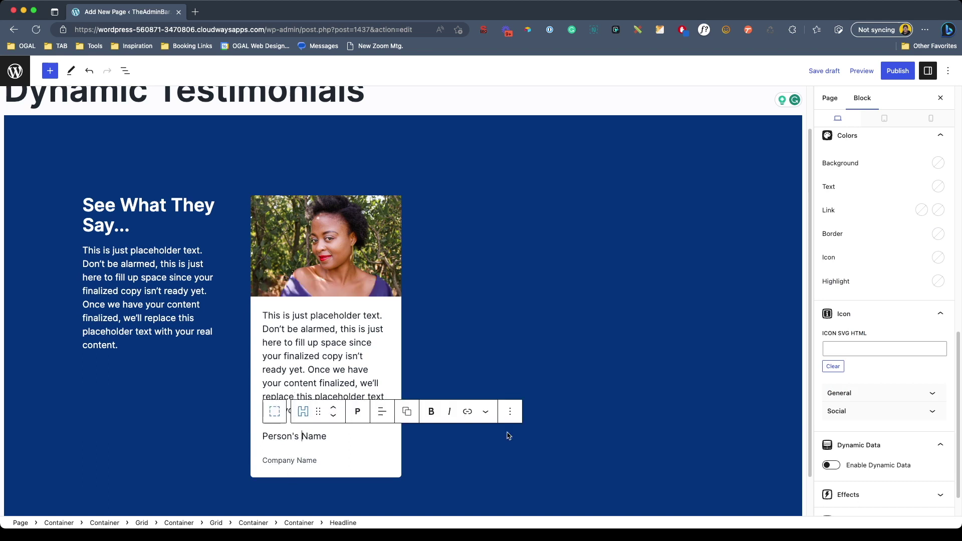
scroll(918, 251, "up", 10)
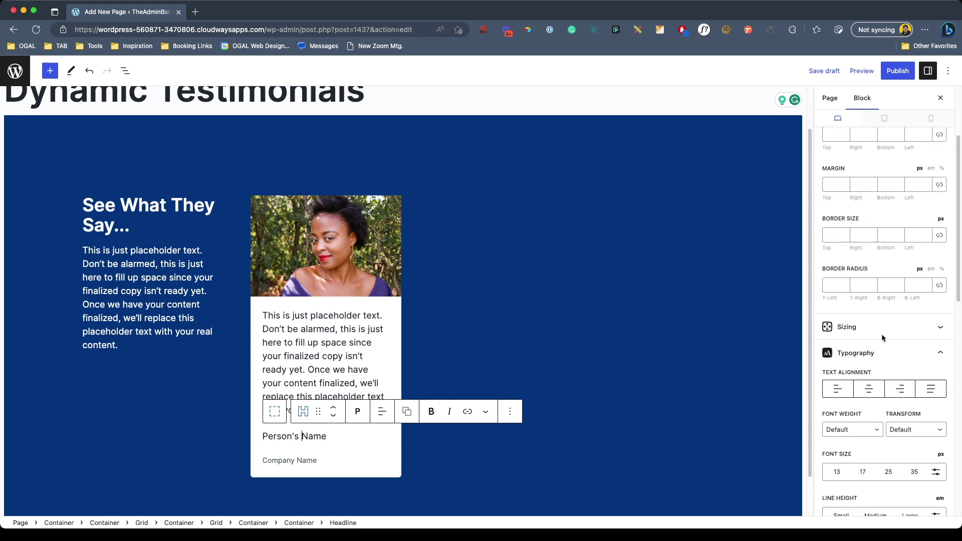
left_click(902, 265)
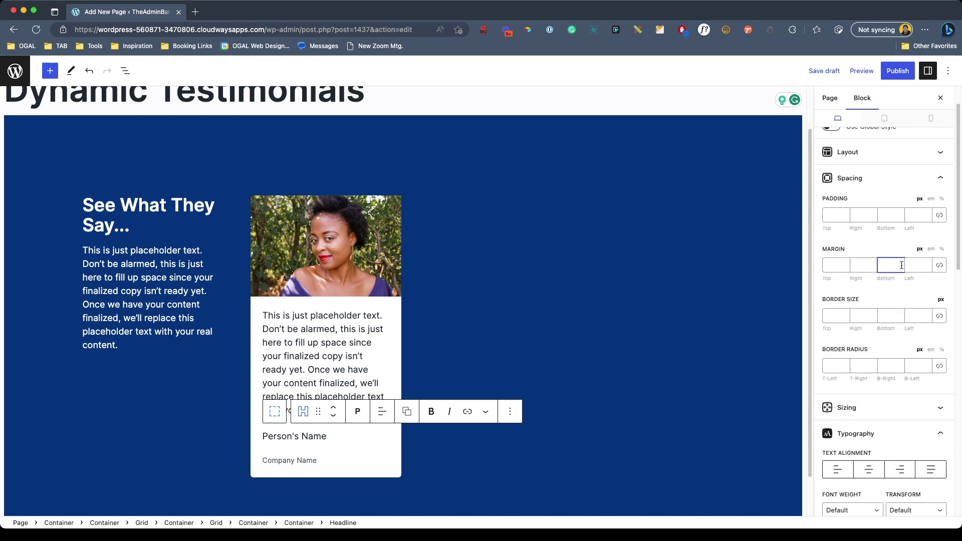
type("4")
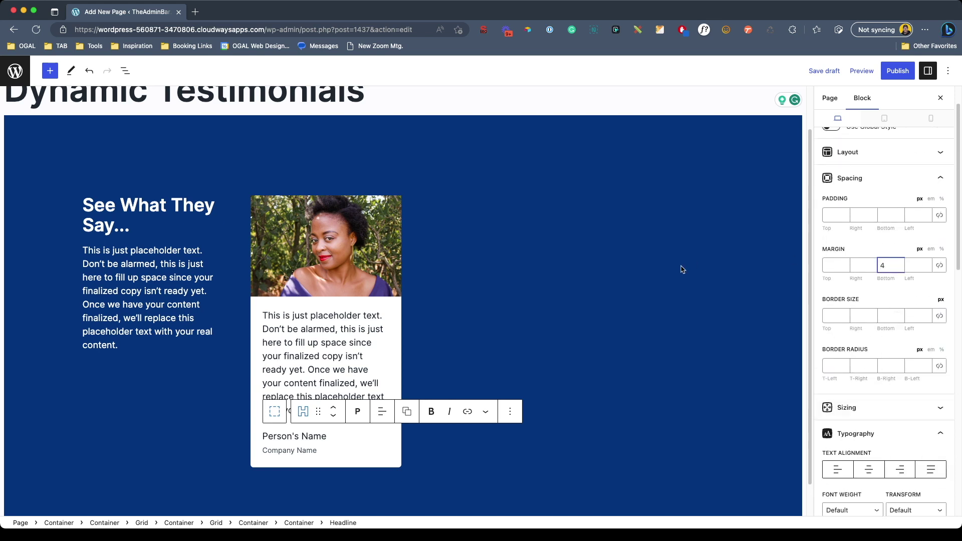
left_click(489, 377)
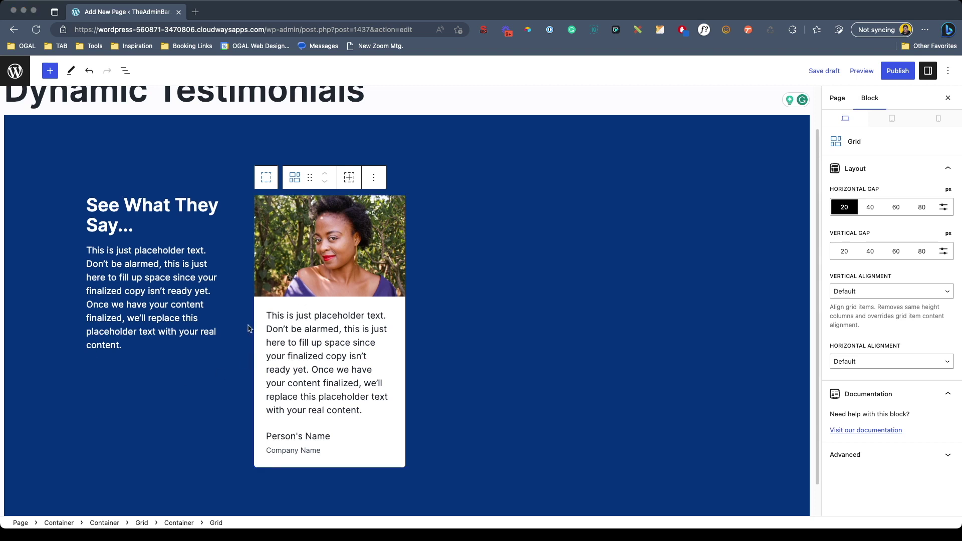
Step: Insert a Headline block above the testimonial text and set its tag to Div
left_click(269, 312)
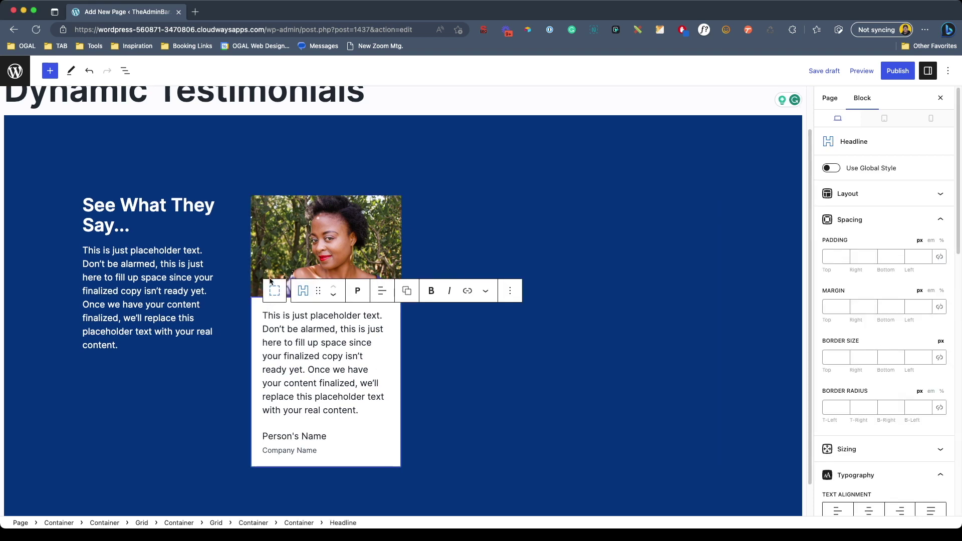
key("Return")
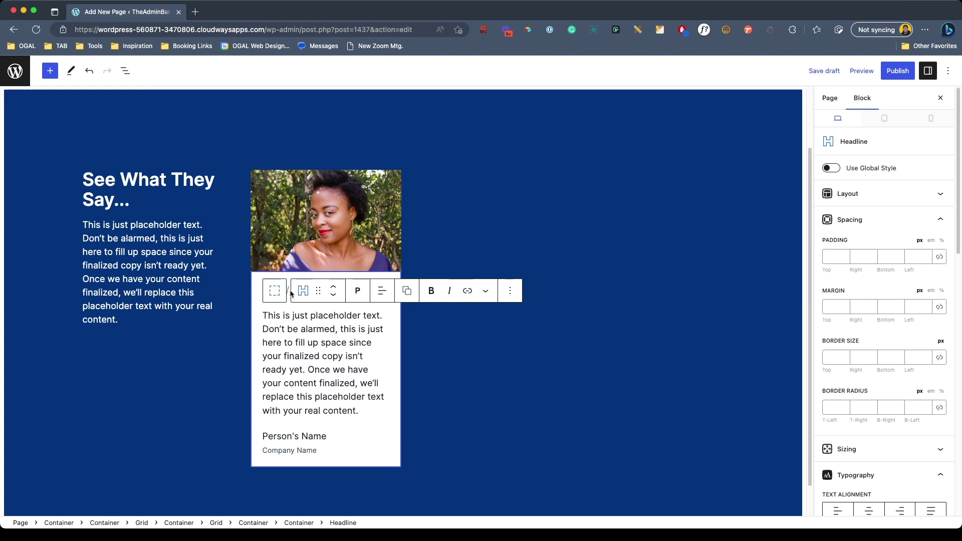
key("Return")
type("/head")
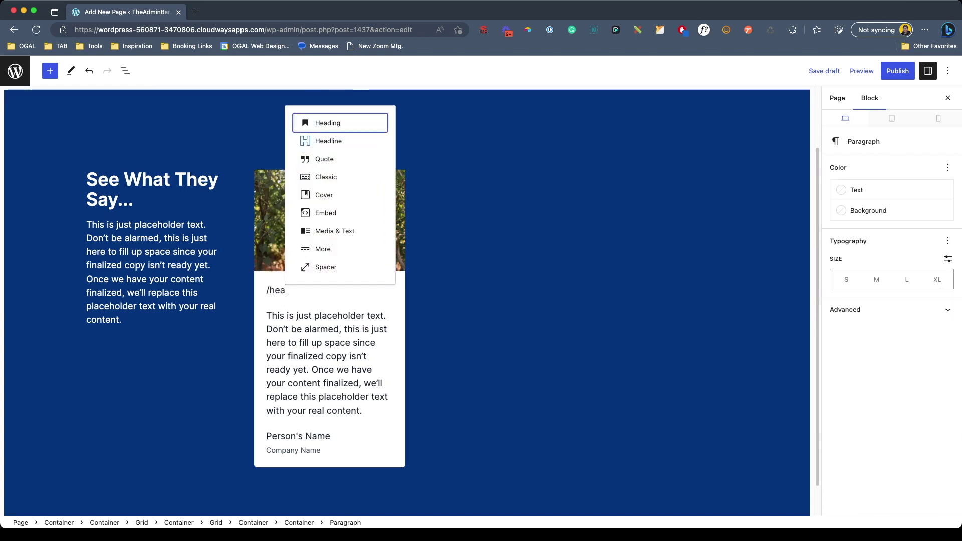
left_click(323, 248)
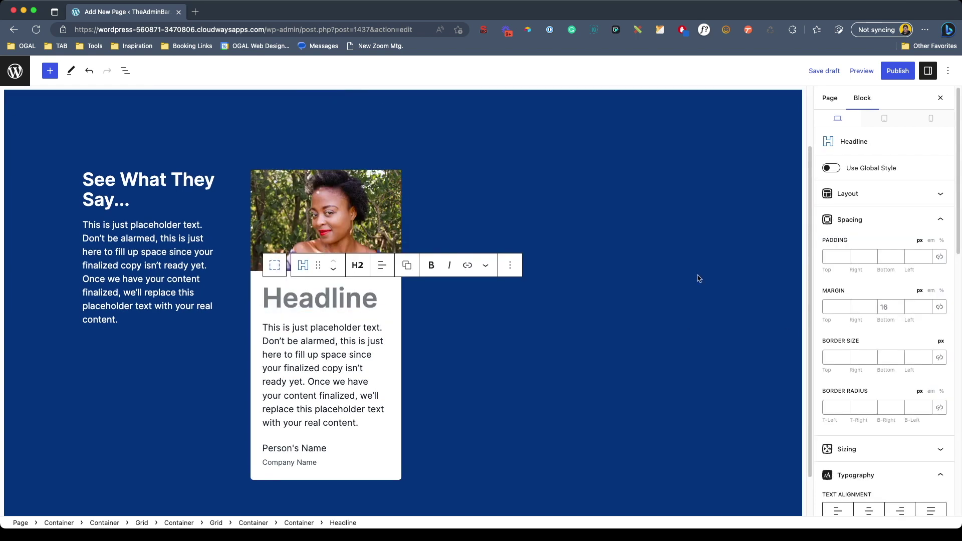
left_click(357, 265)
left_click(380, 419)
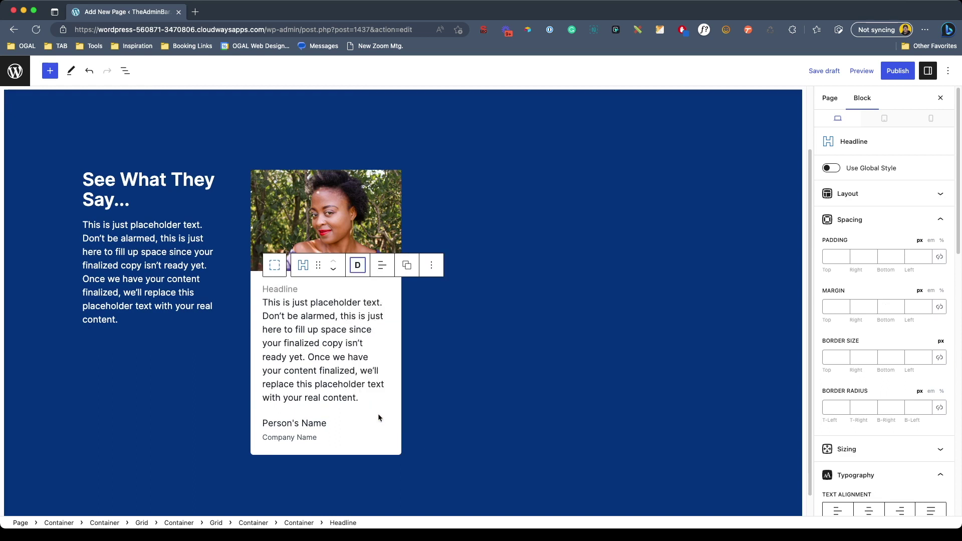
Step: Paste the quote SVG as the headline's icon, remove its text, and set icon size 2
left_click(289, 285)
scroll(904, 335, "down", 10)
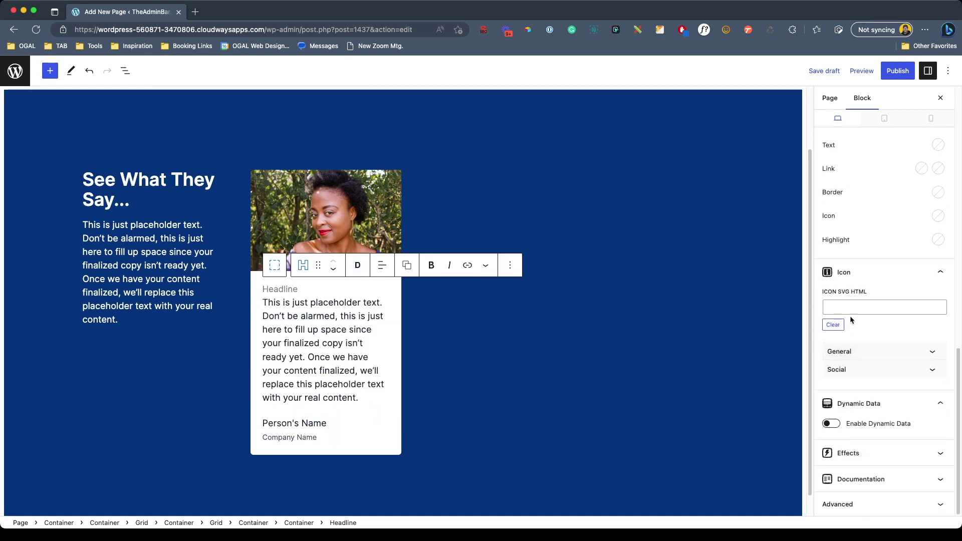
left_click(835, 308)
key("super+v")
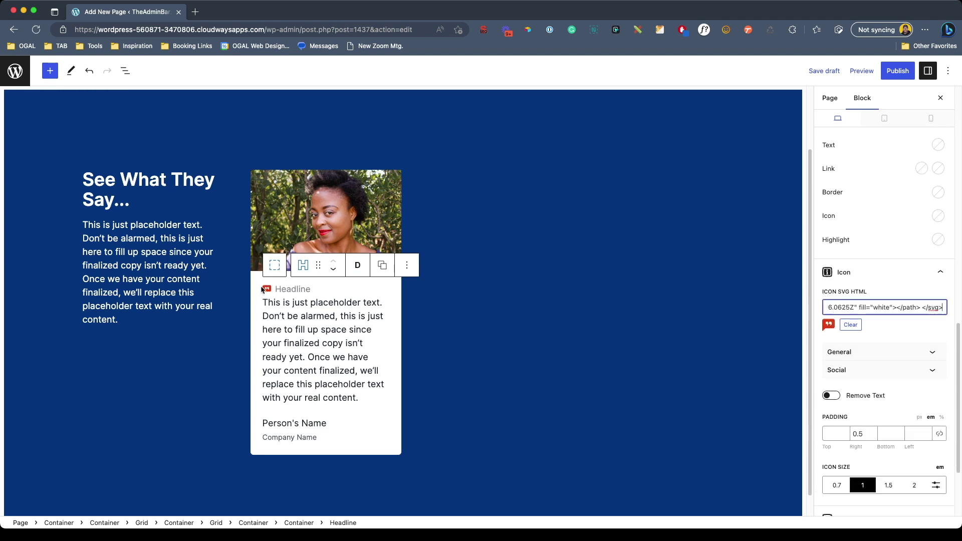
left_click(831, 396)
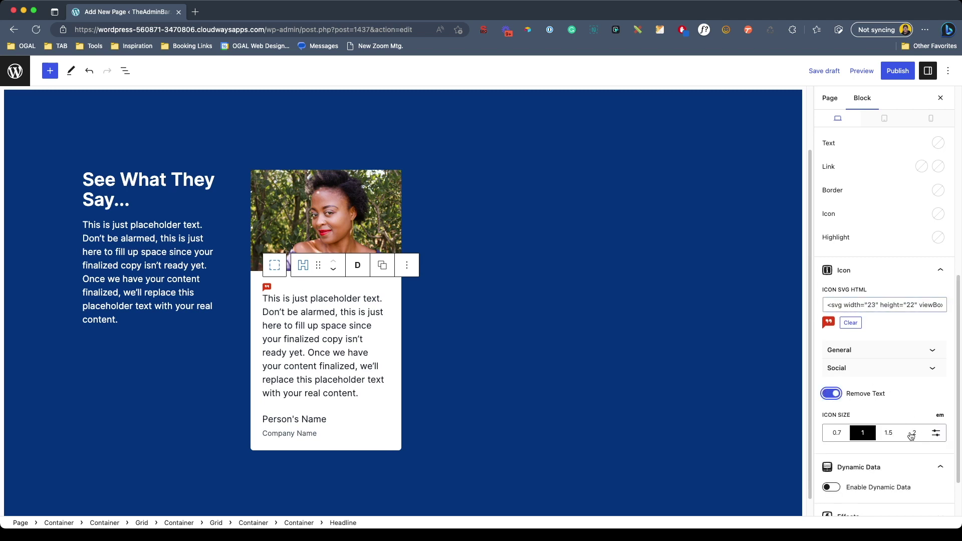
left_click(913, 434)
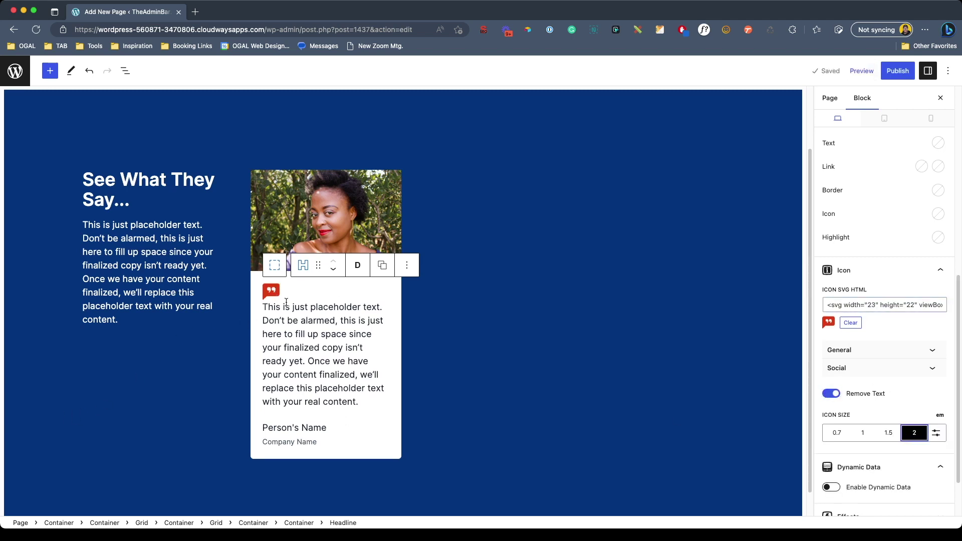
left_click(299, 361)
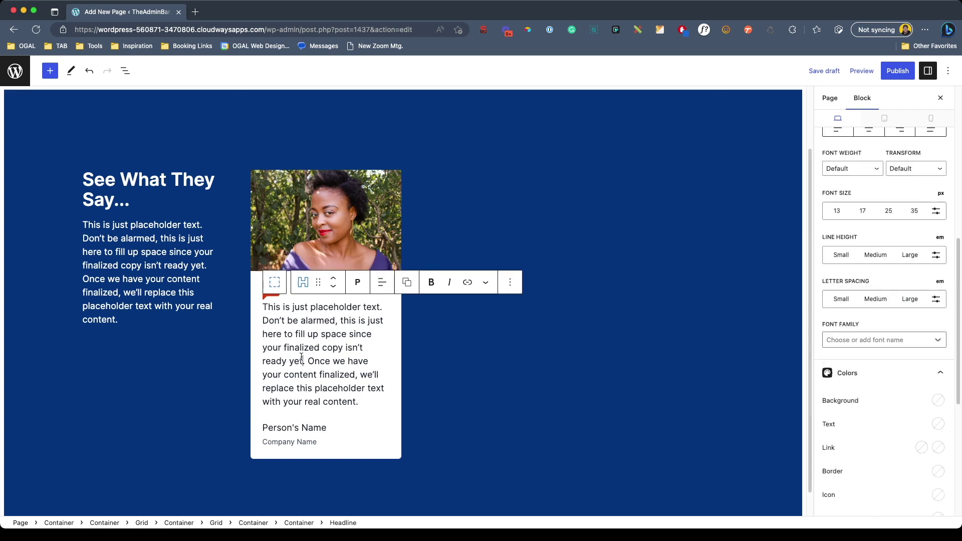
left_click(176, 292)
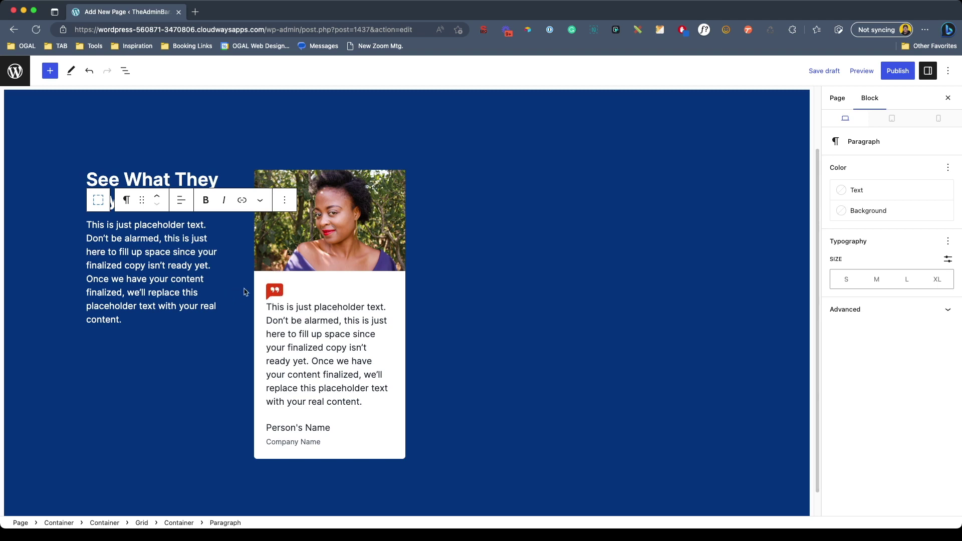
Step: Set the white card container's top padding to 0
left_click(277, 295)
left_click(263, 265)
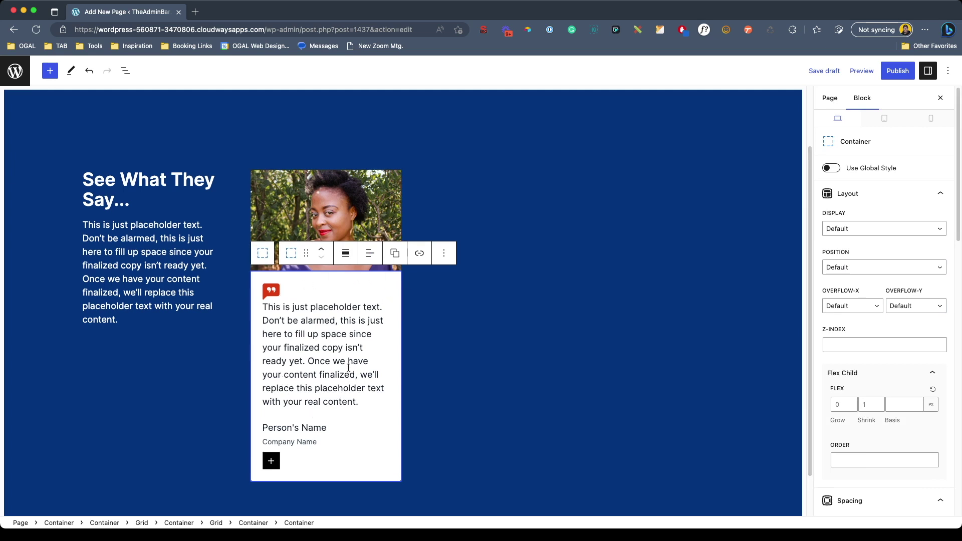
scroll(858, 326, "down", 5)
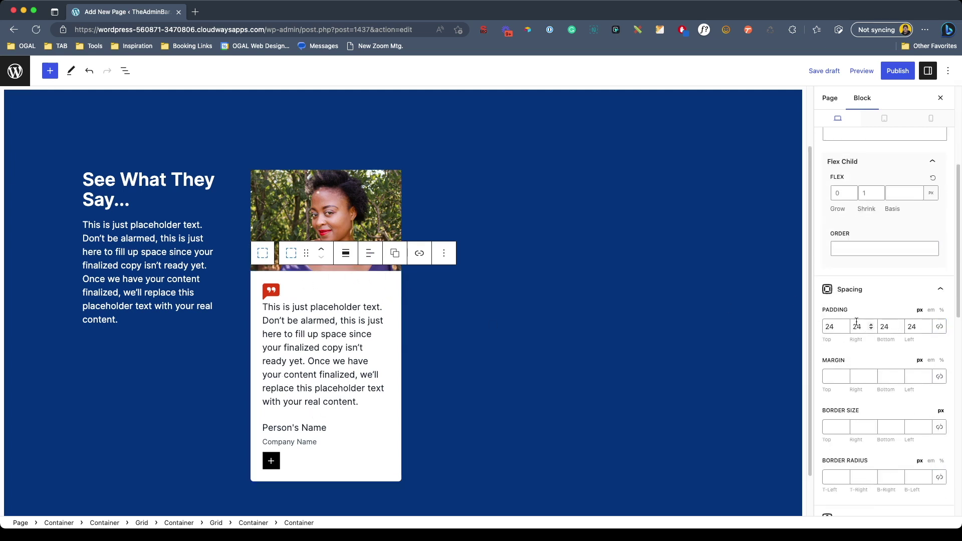
double_click(836, 327)
type("0")
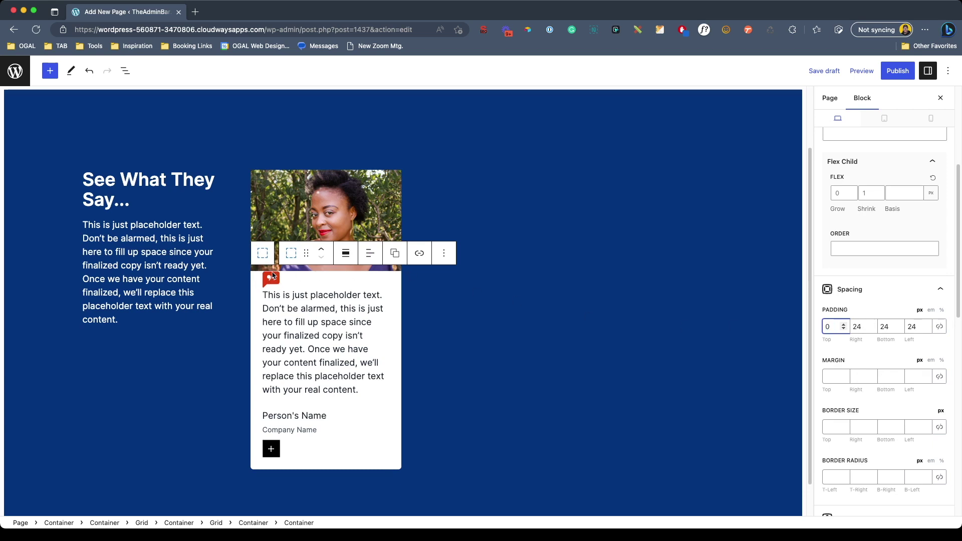
Step: Give the quote icon a -16 px top margin and 16 px bottom margin
left_click(267, 280)
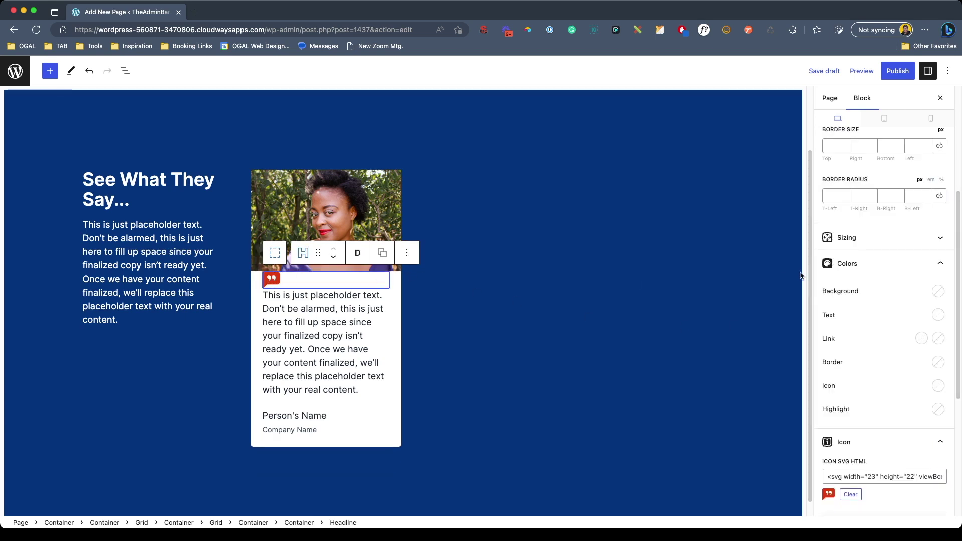
scroll(869, 212, "up", 3)
left_click(836, 178)
type("-")
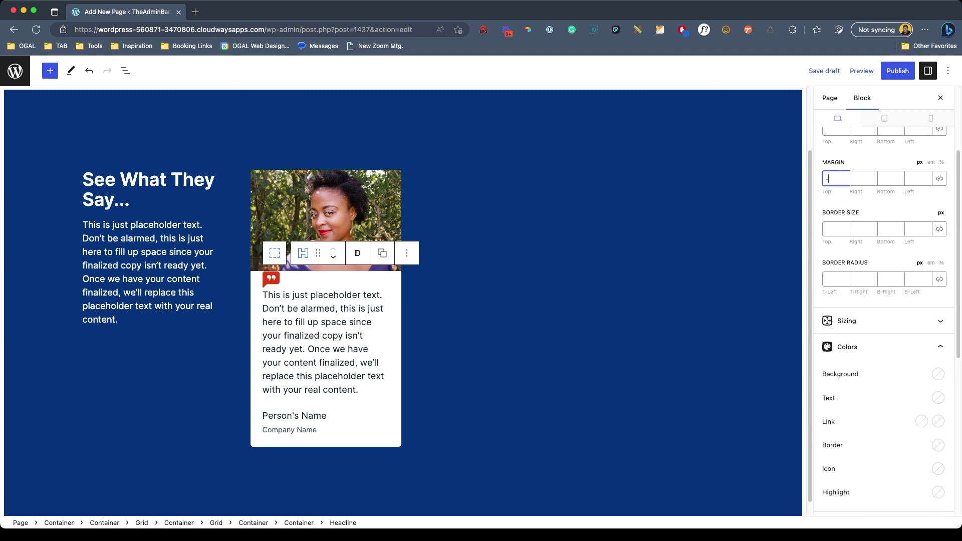
type("16")
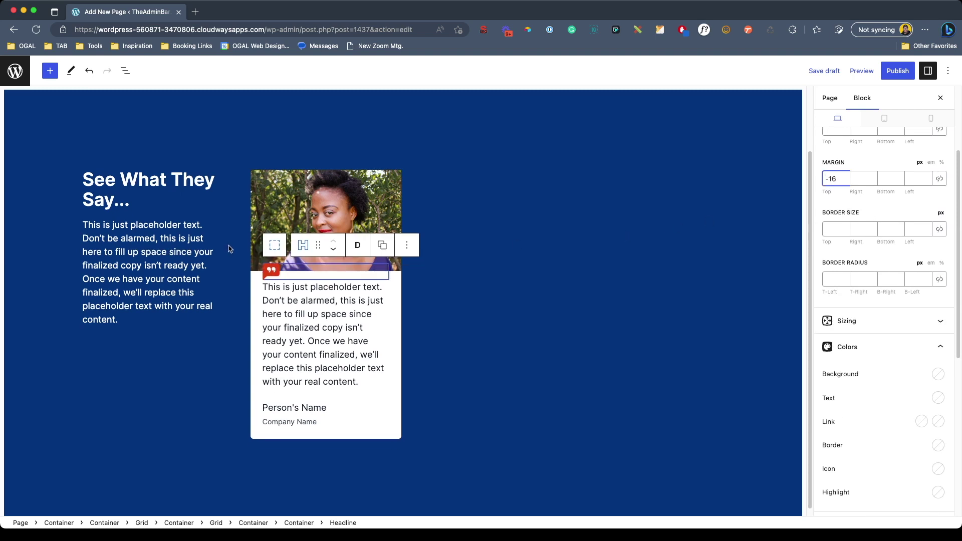
left_click(891, 180)
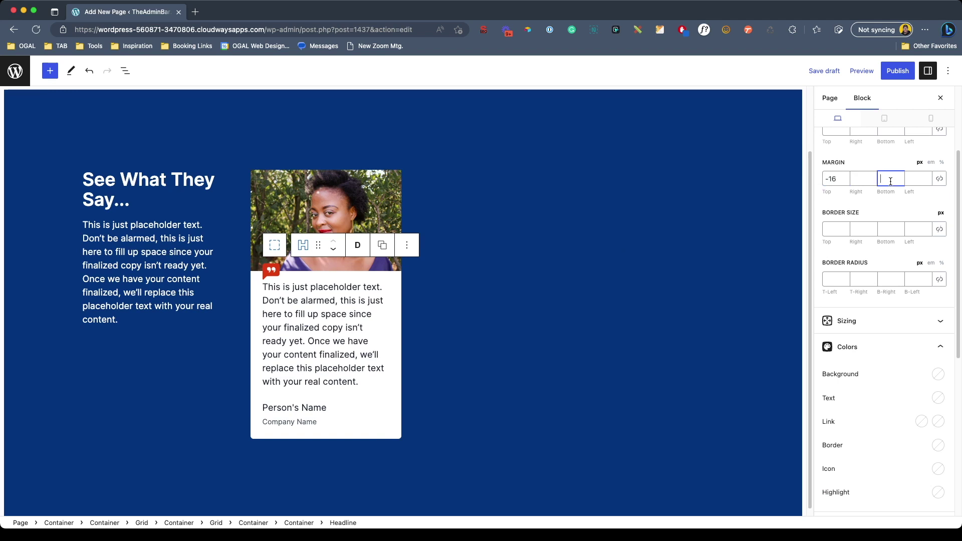
type("16")
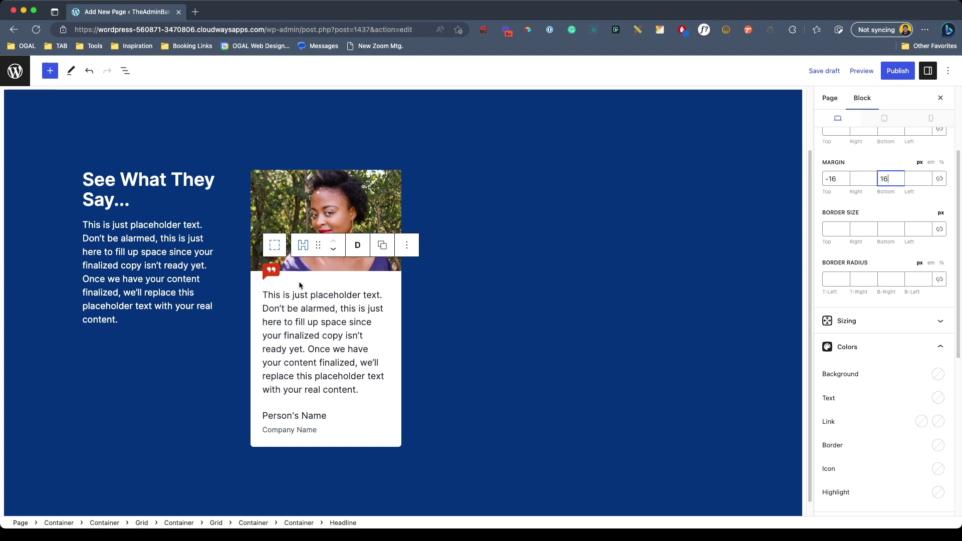
left_click(174, 292)
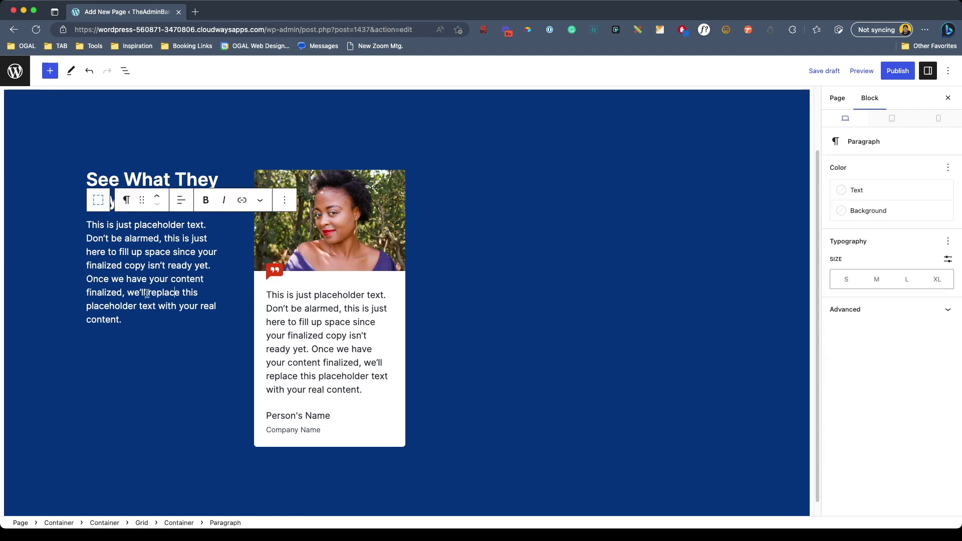
left_click(104, 397)
left_click(47, 380)
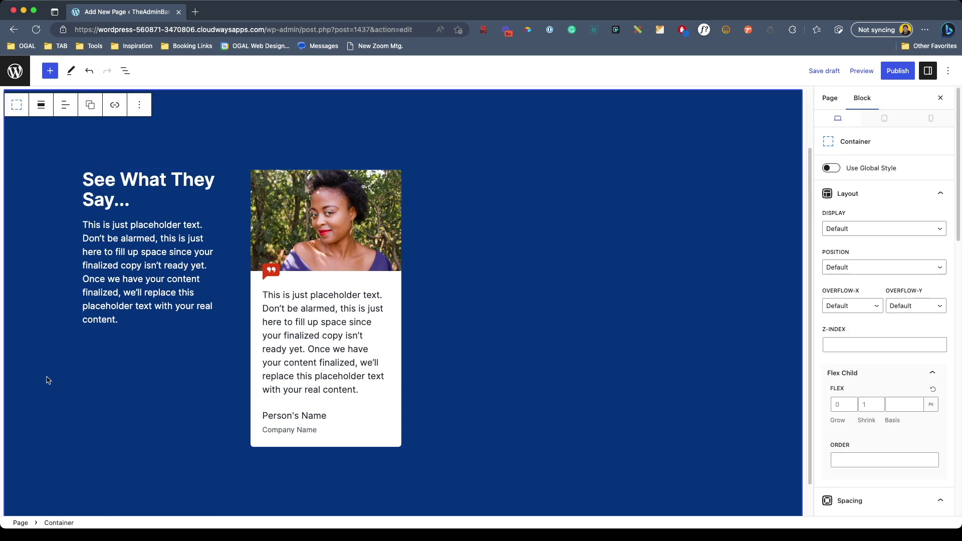
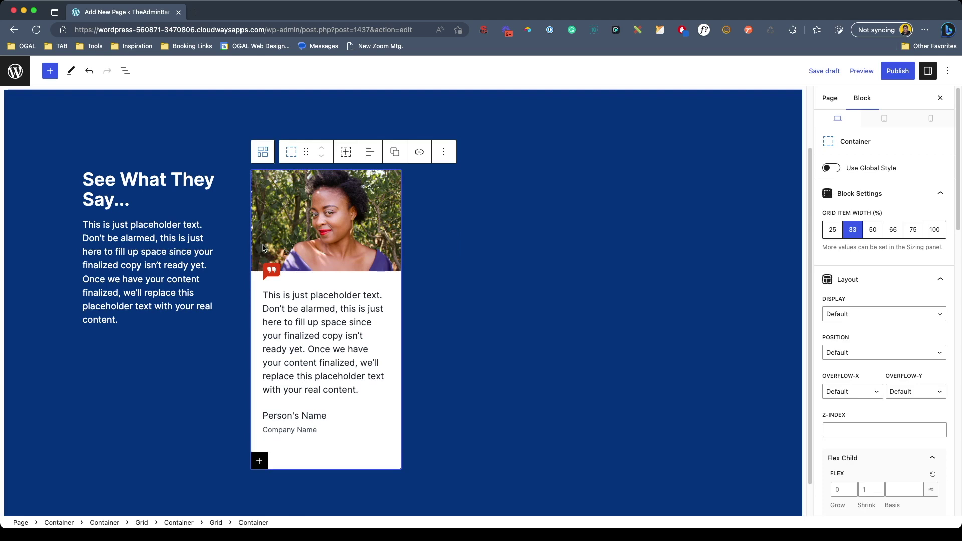
Step: Duplicate the testimonial card twice so three identical cards sit side by side
key("super+shift+d")
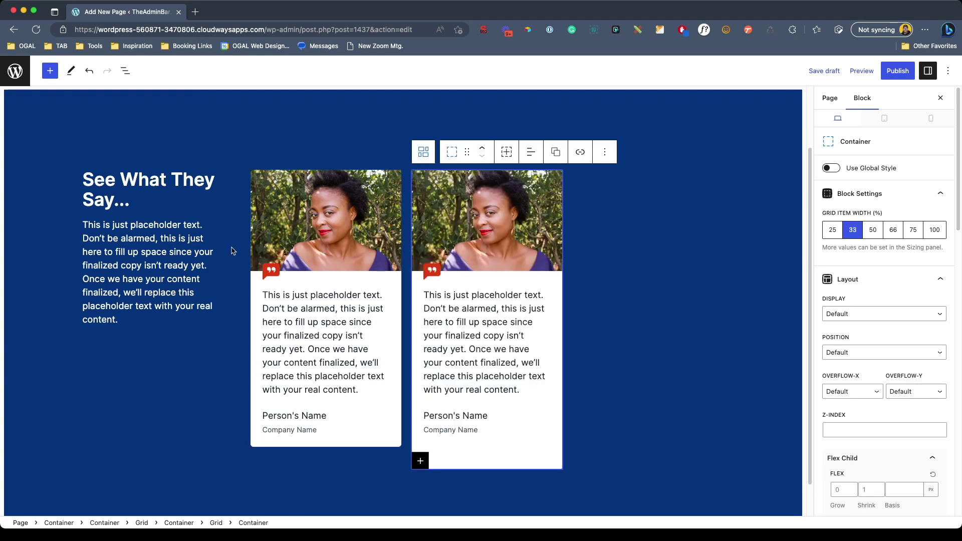
key("super+shift+d")
left_click(152, 251)
Step: Save the Dynamic Testimonials page as a draft
key("Up")
key("Up")
key("Up")
scroll(122, 102, "up", 2)
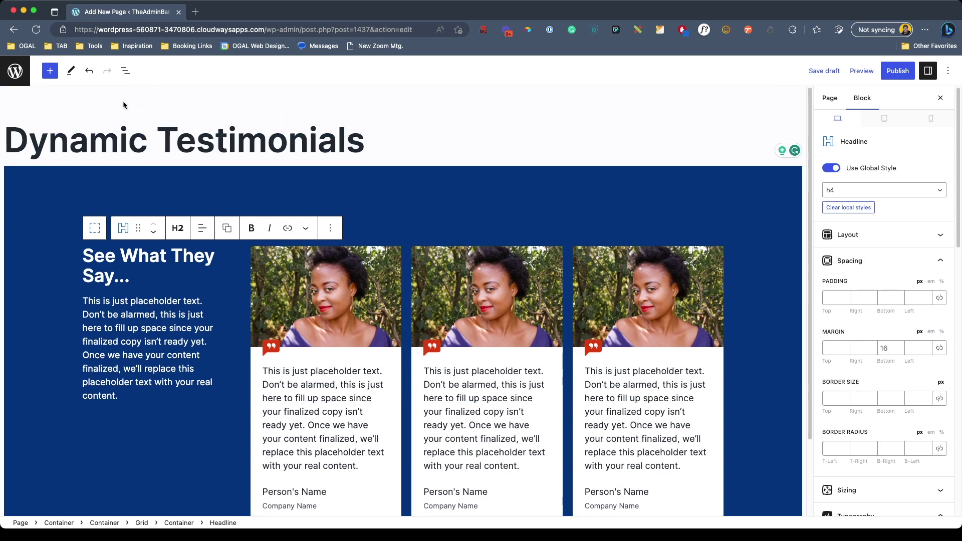
left_click(124, 123)
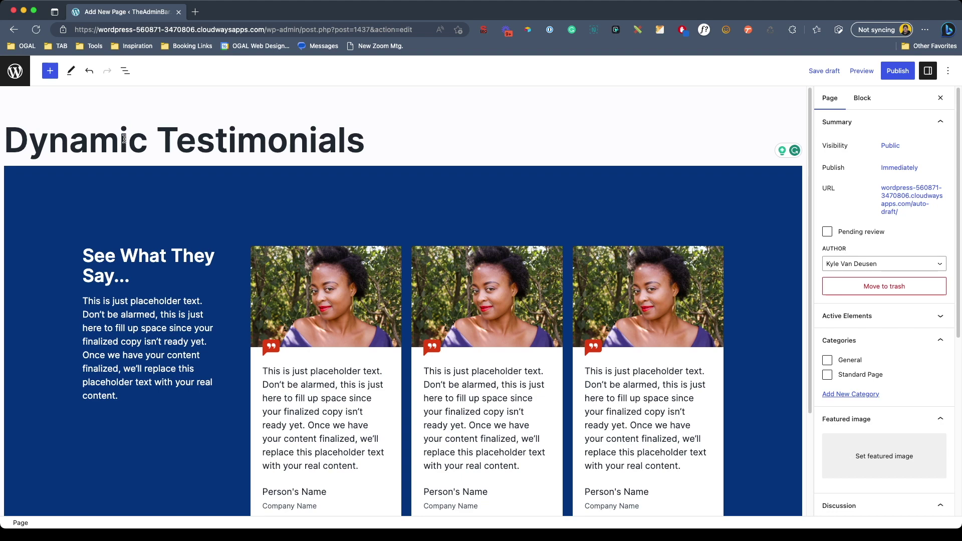
key("ctrl+s")
Step: Inspect the first card's photo, quote, Person's Name and Company Name blocks
left_click(312, 295)
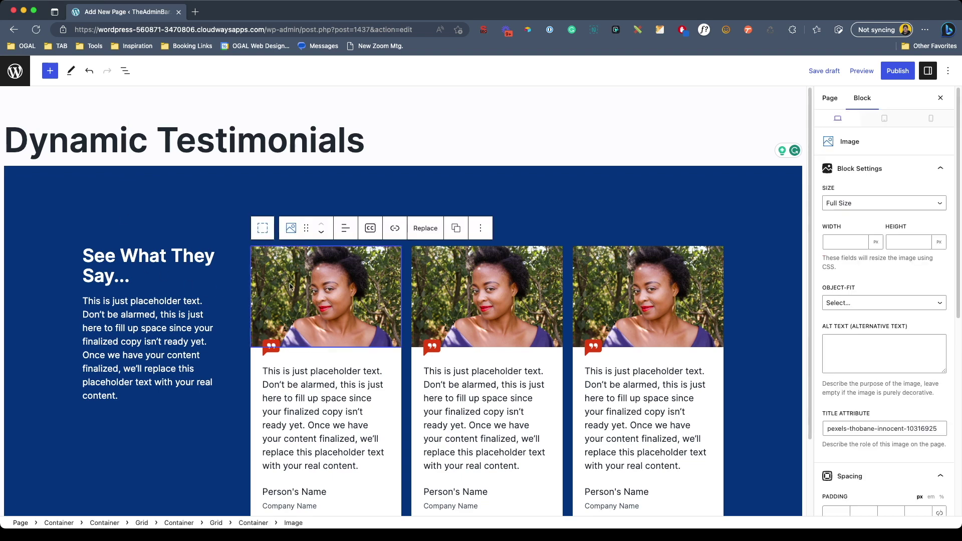
scroll(323, 423, "down", 1)
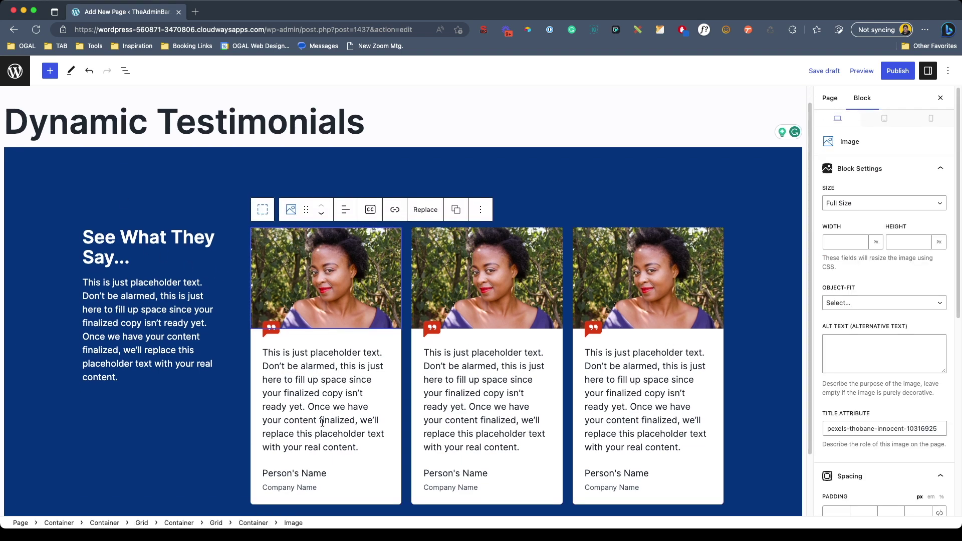
left_click_drag(286, 356, 327, 434)
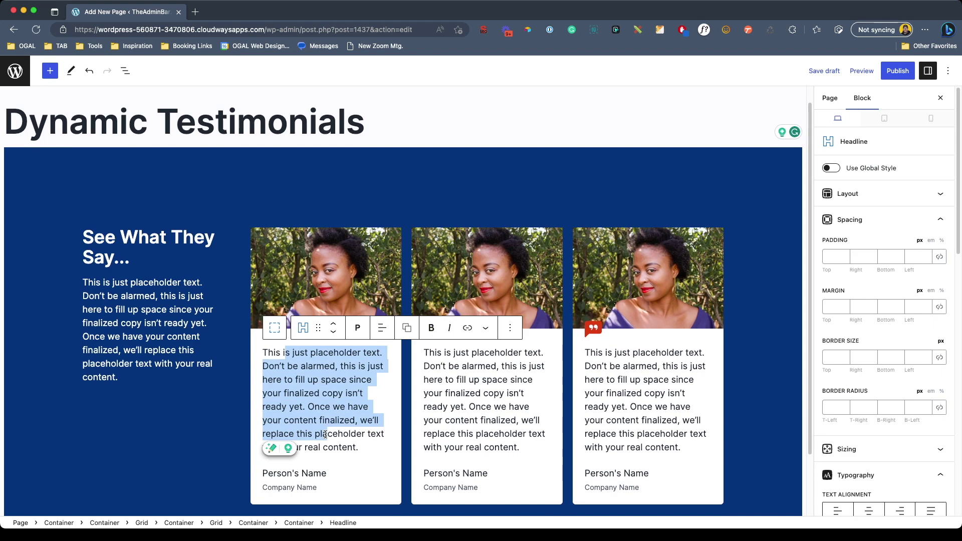
left_click(328, 434)
left_click(272, 473)
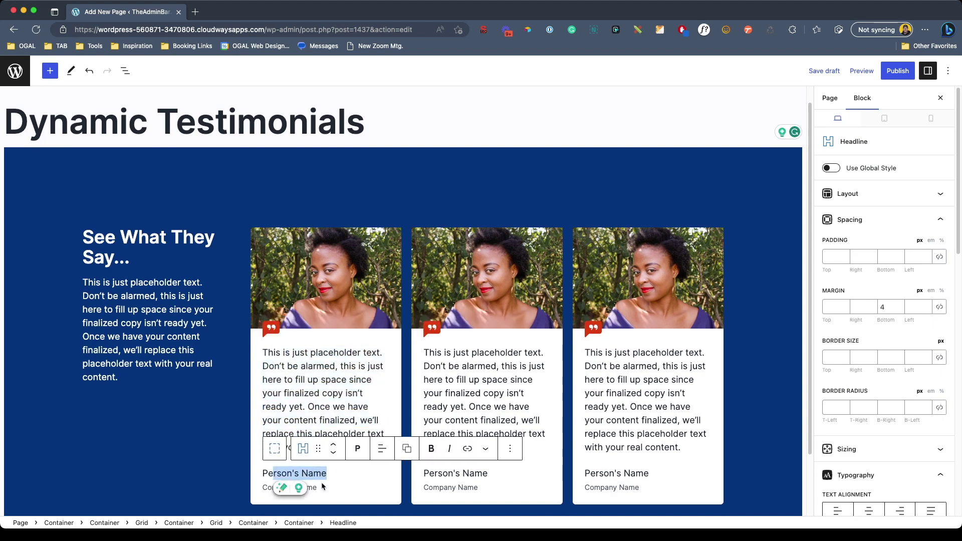
left_click(316, 488)
left_click(320, 395)
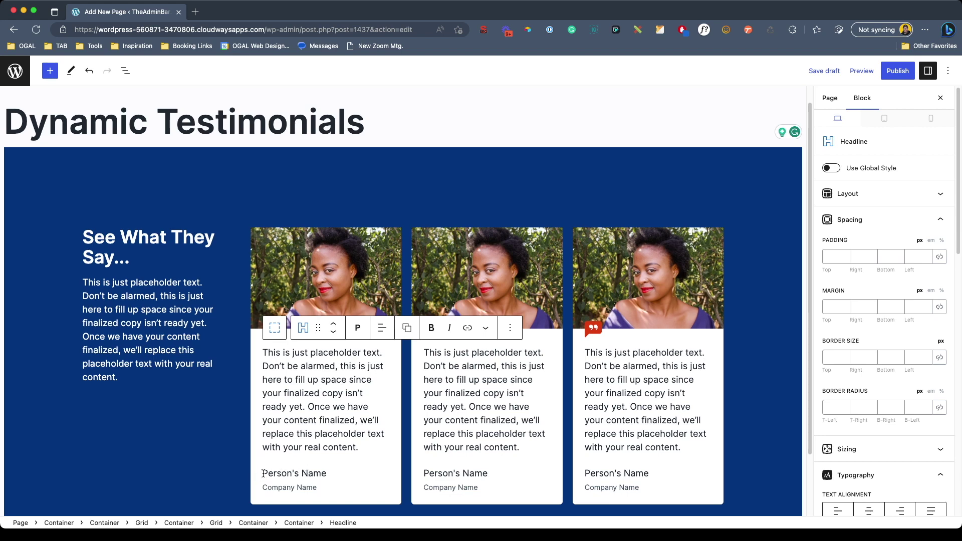
left_click_drag(260, 474, 333, 472)
left_click(325, 472)
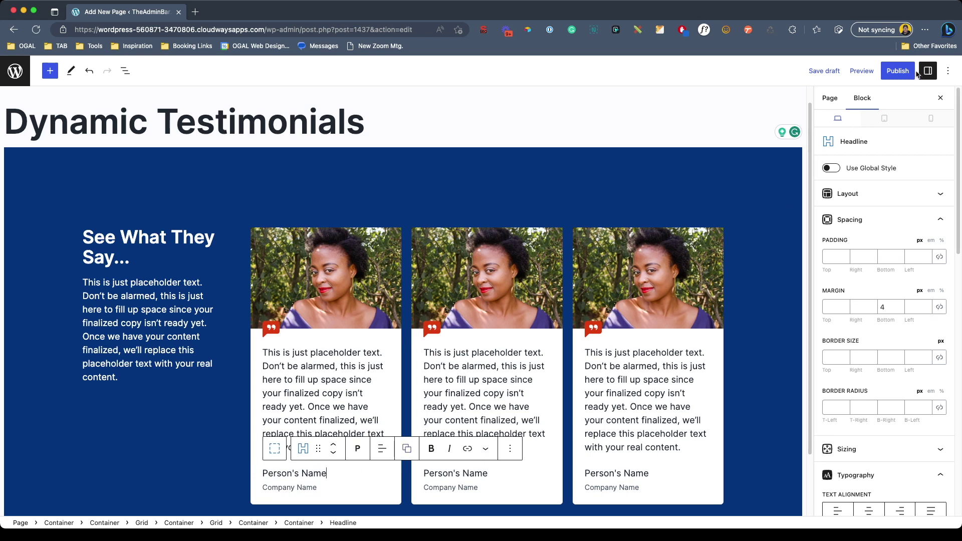
Step: Publish the Dynamic Testimonials page and return to the Pages list
left_click(898, 70)
left_click(881, 72)
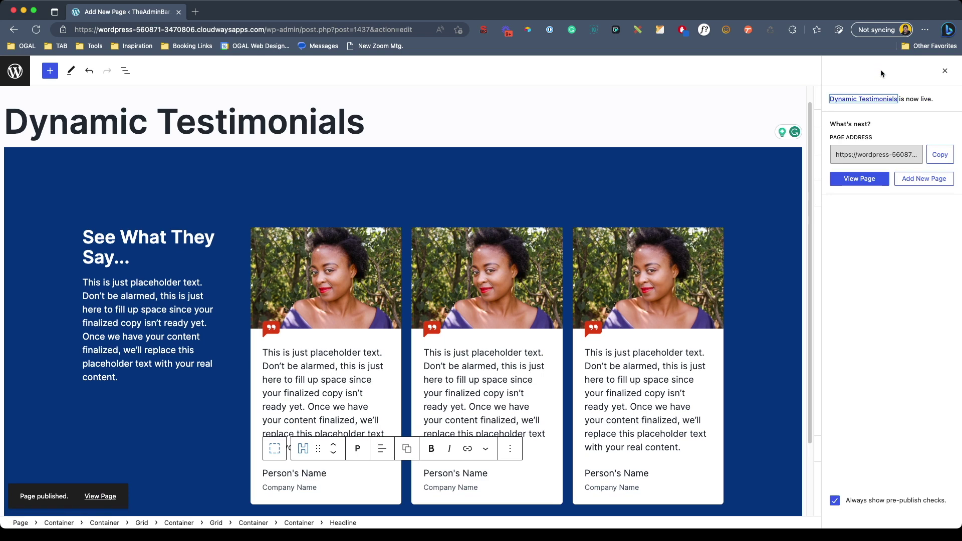
left_click(15, 71)
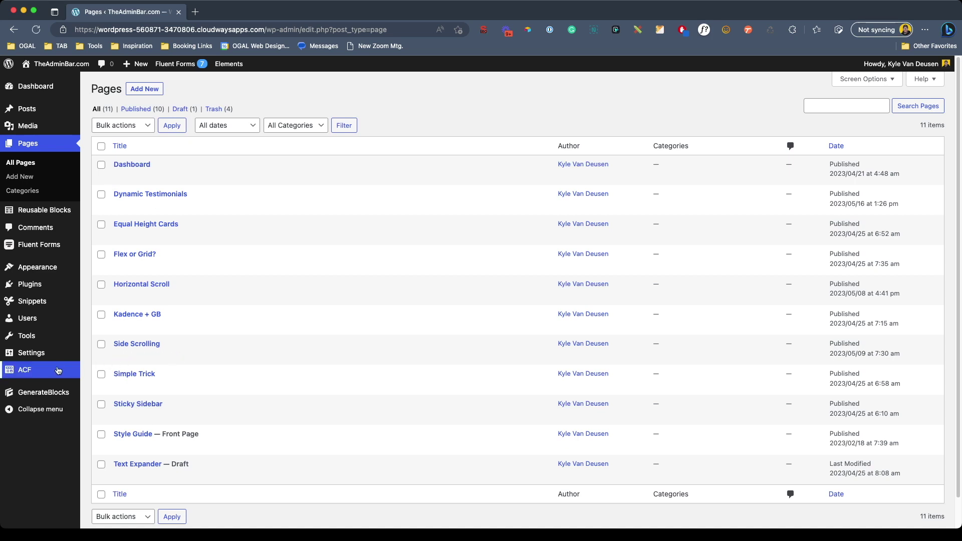
Step: Start a new ACF post type labelled Testimonials, singular Testimonial, with key testimonial
mouse_move(55, 370)
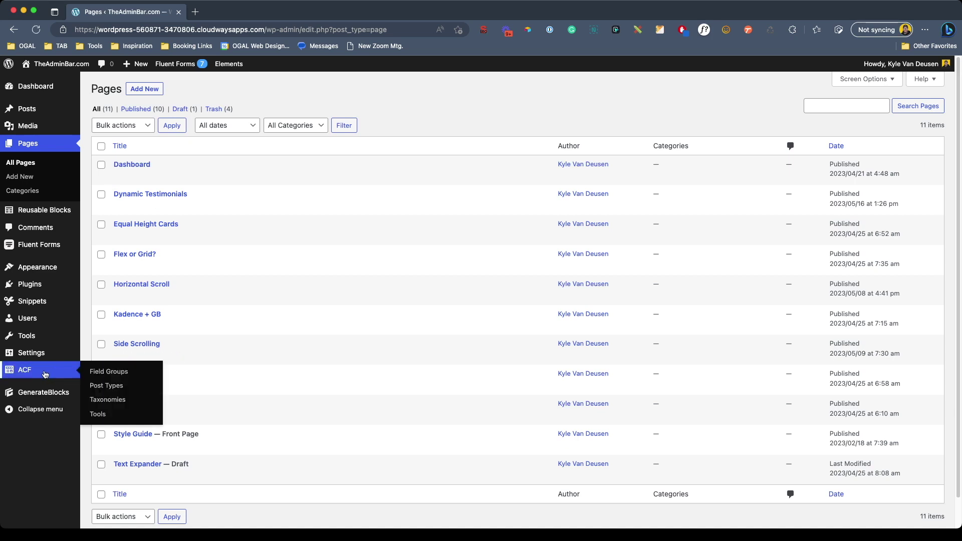
left_click(105, 389)
left_click(188, 127)
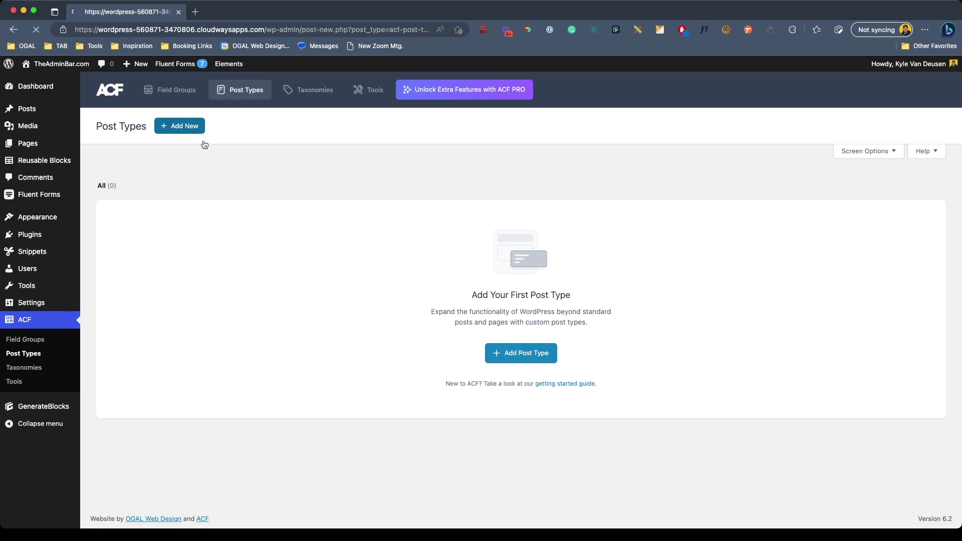
type("Testimonials")
key("Tab")
type("Te")
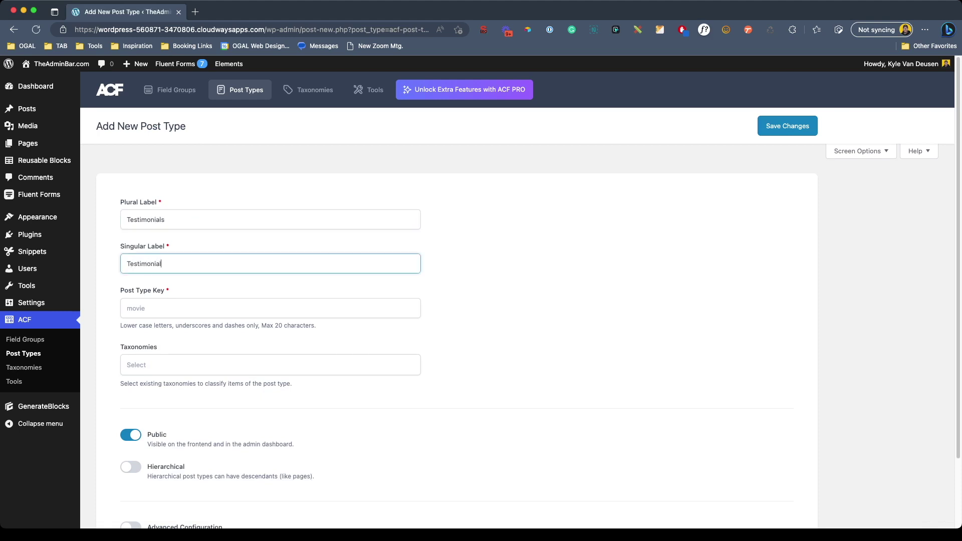
left_click(175, 314)
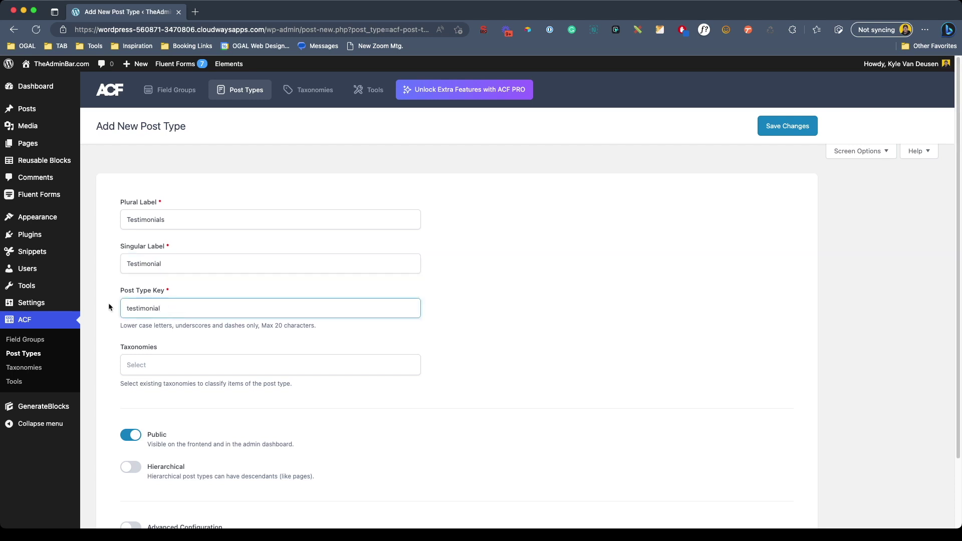
Step: Attach the Tag taxonomy to the Testimonials post type
left_click(156, 365)
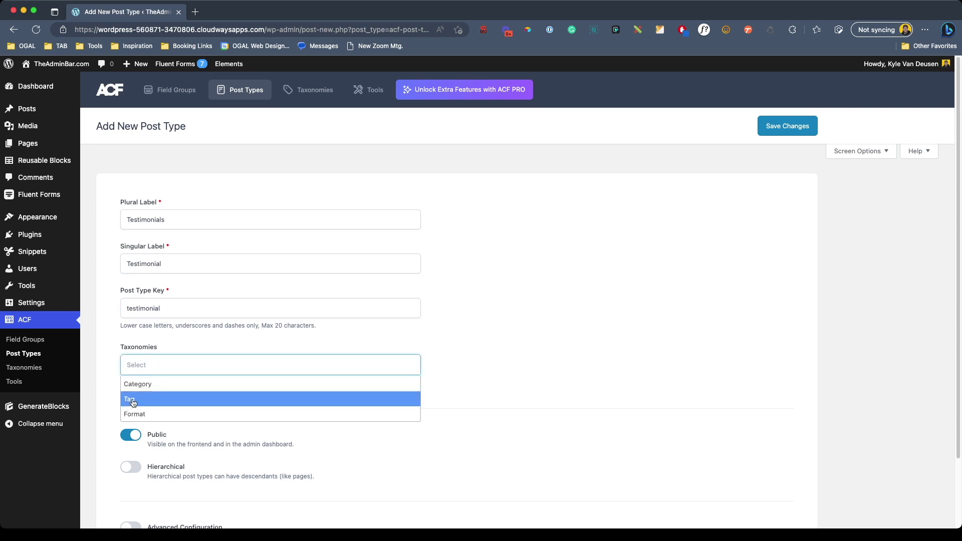
left_click(133, 401)
left_click(130, 386)
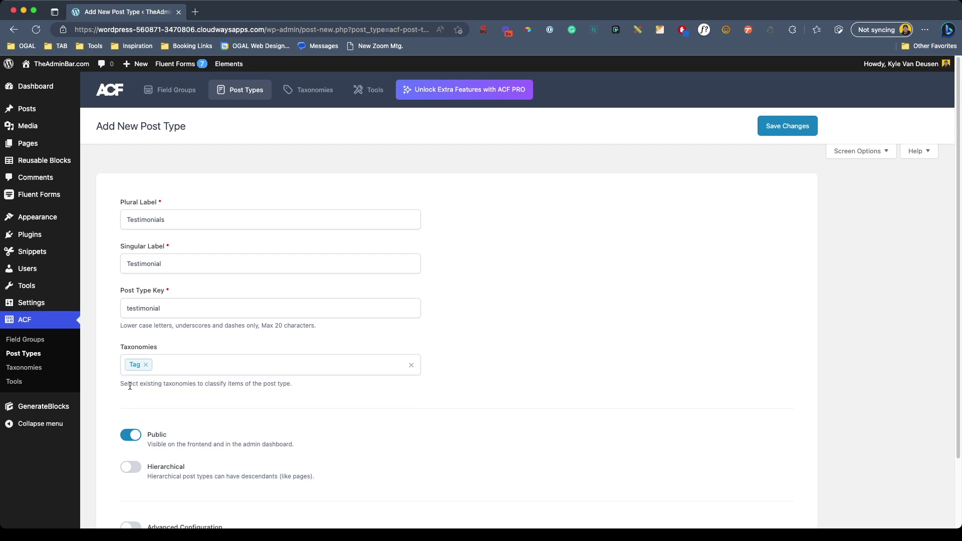
scroll(208, 392, "down", 3)
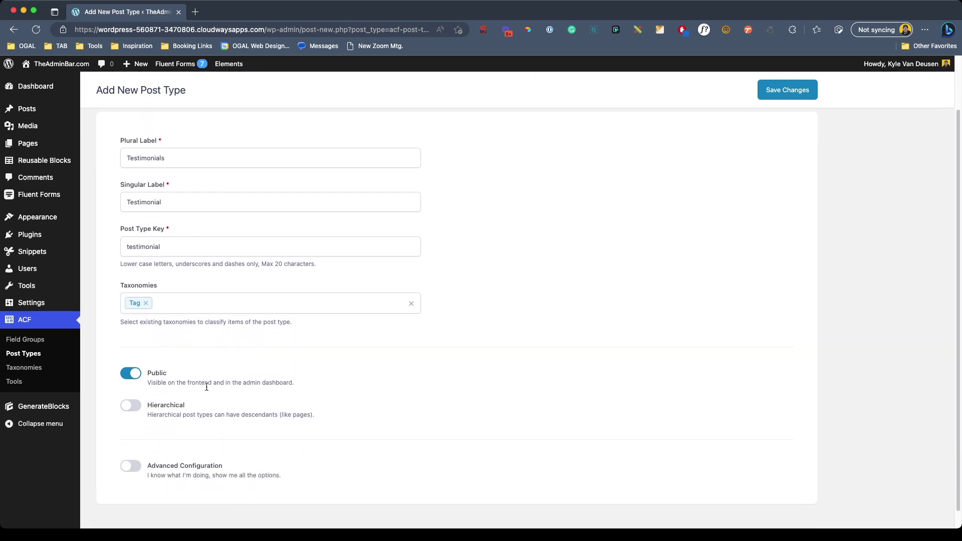
scroll(129, 396, "down", 1)
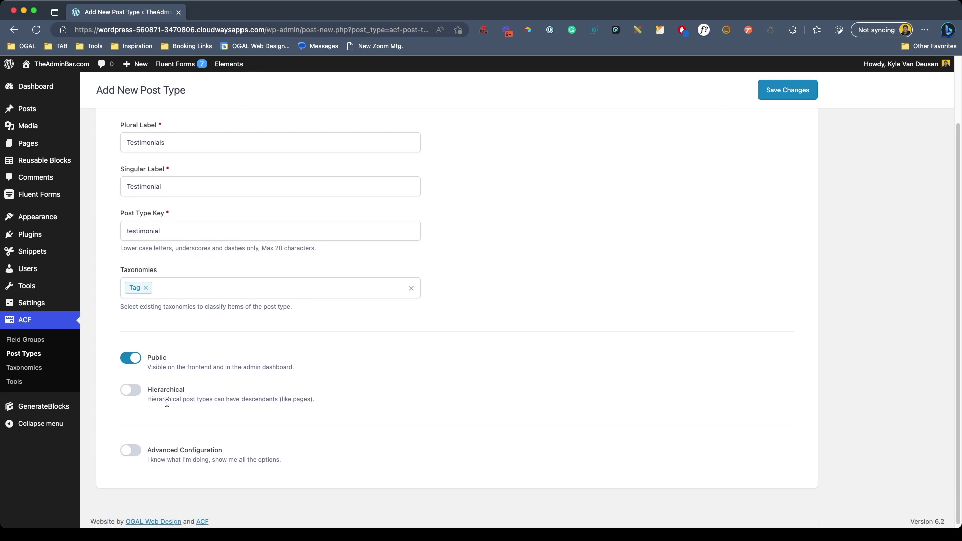
Step: Enable advanced configuration, remove Editor support, and save the Testimonials post type
left_click(129, 449)
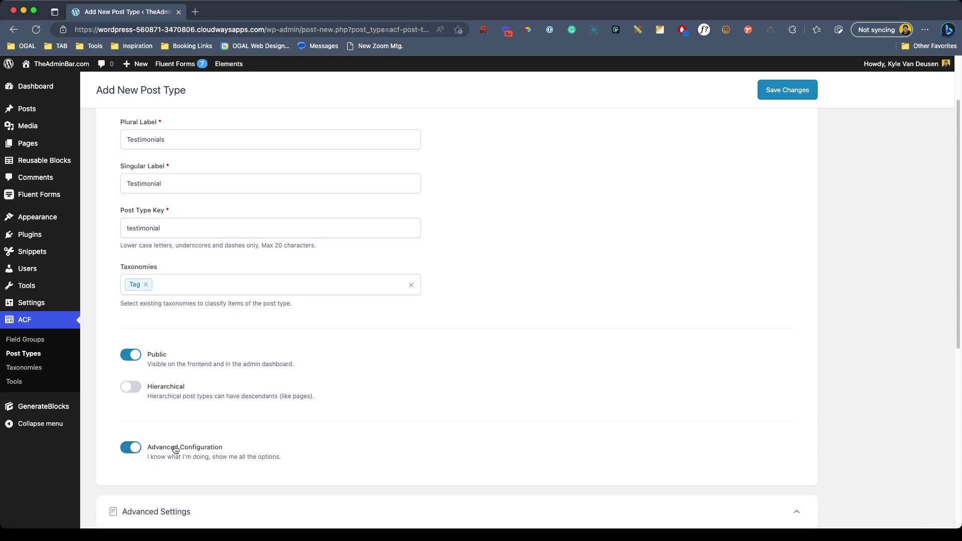
scroll(308, 371, "down", 5)
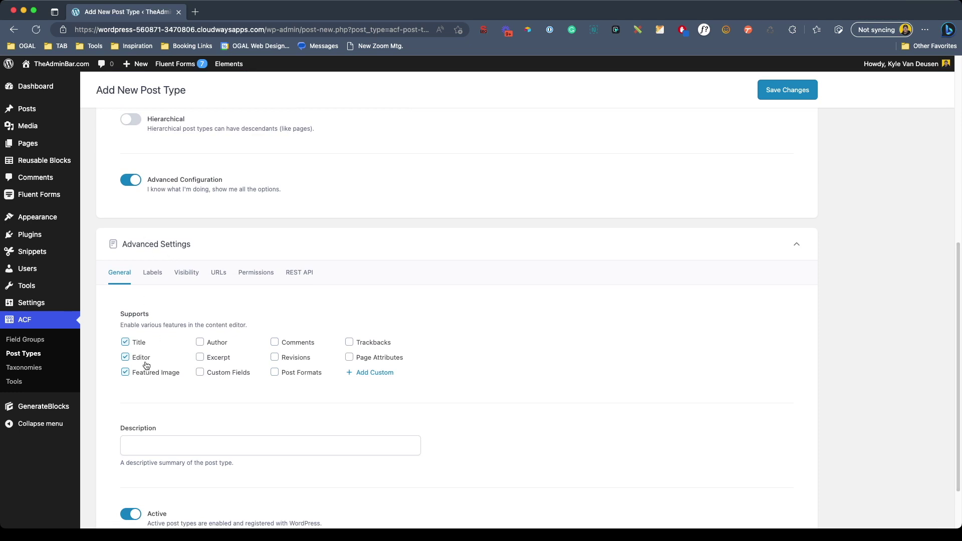
left_click(139, 361)
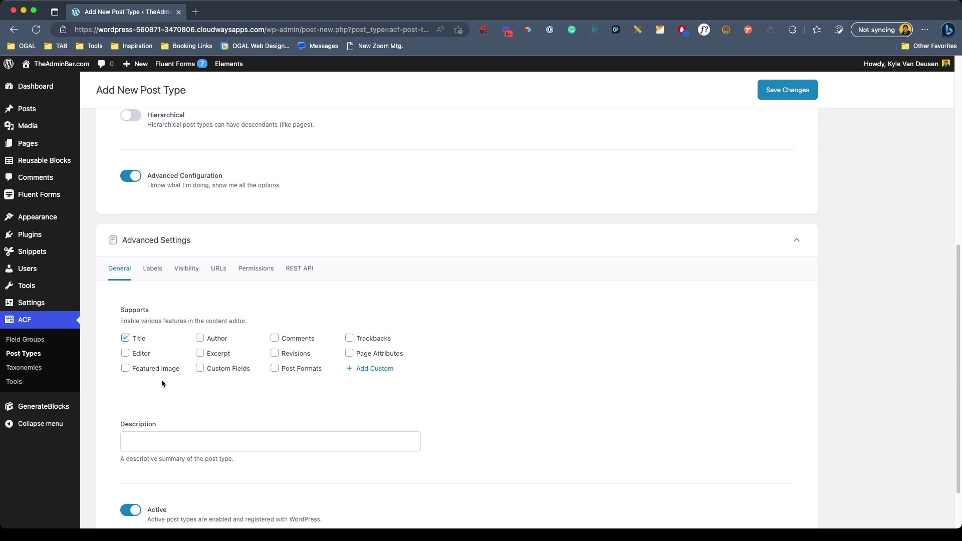
scroll(168, 381, "down", 2)
scroll(169, 383, "up", 4)
scroll(169, 383, "up", 5)
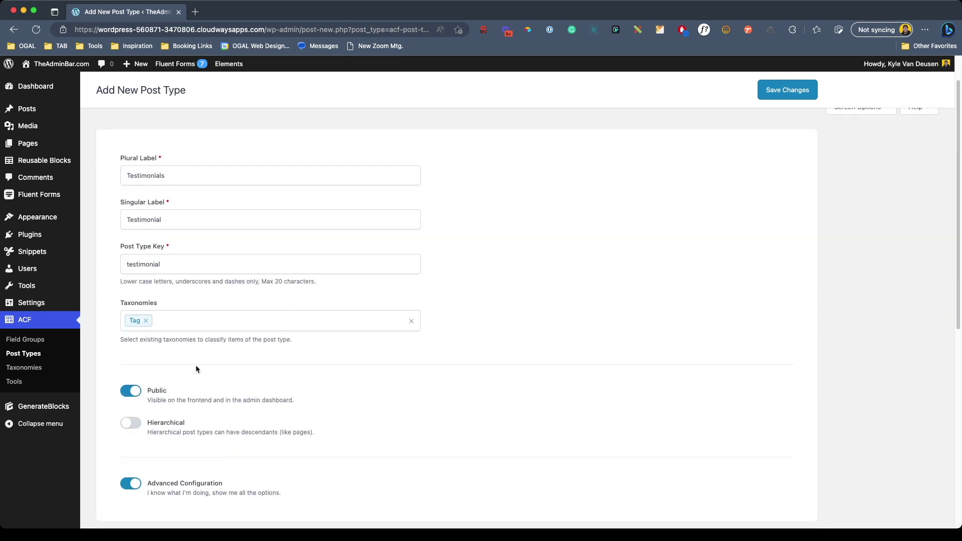
left_click(770, 98)
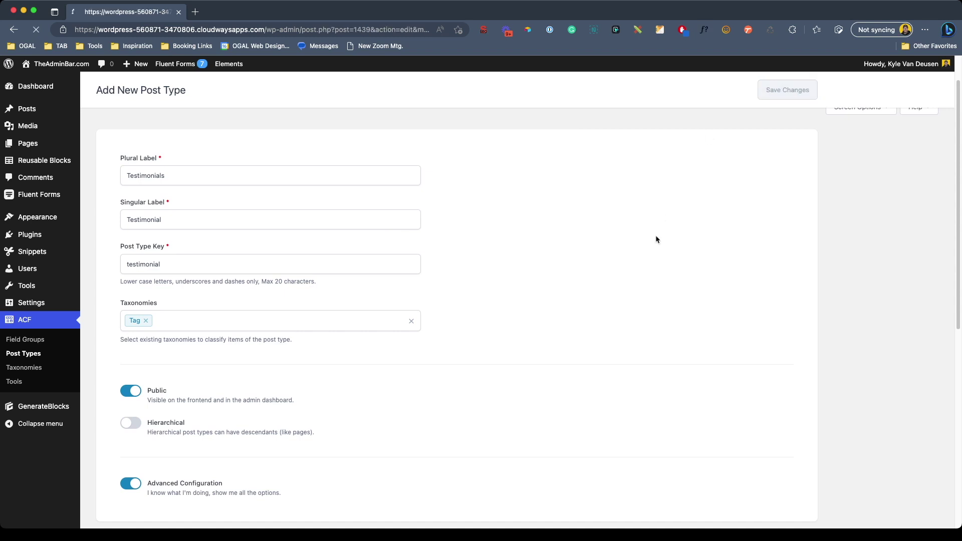
mouse_move(44, 215)
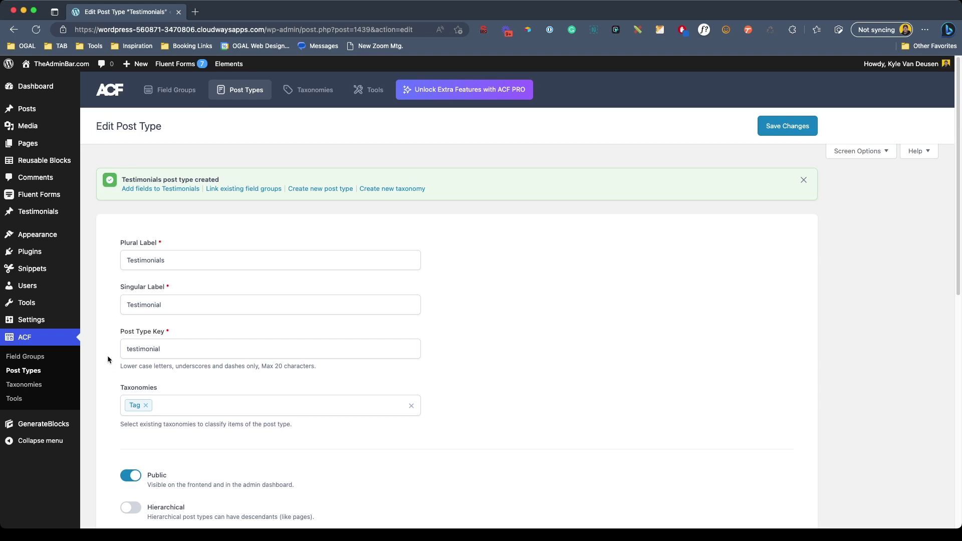
Step: Create the Testimonial Fields group, shown on Testimonial posts, and save it
left_click(28, 359)
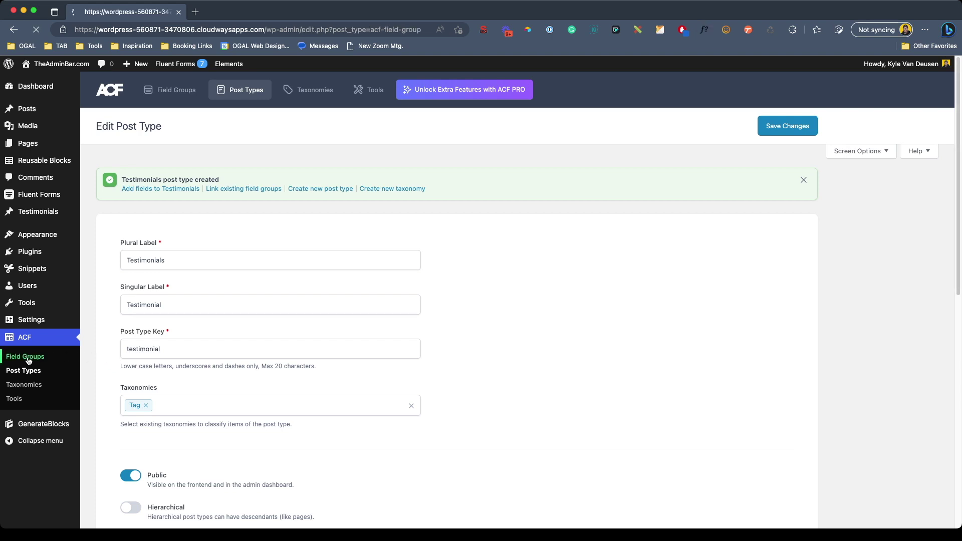
left_click(194, 127)
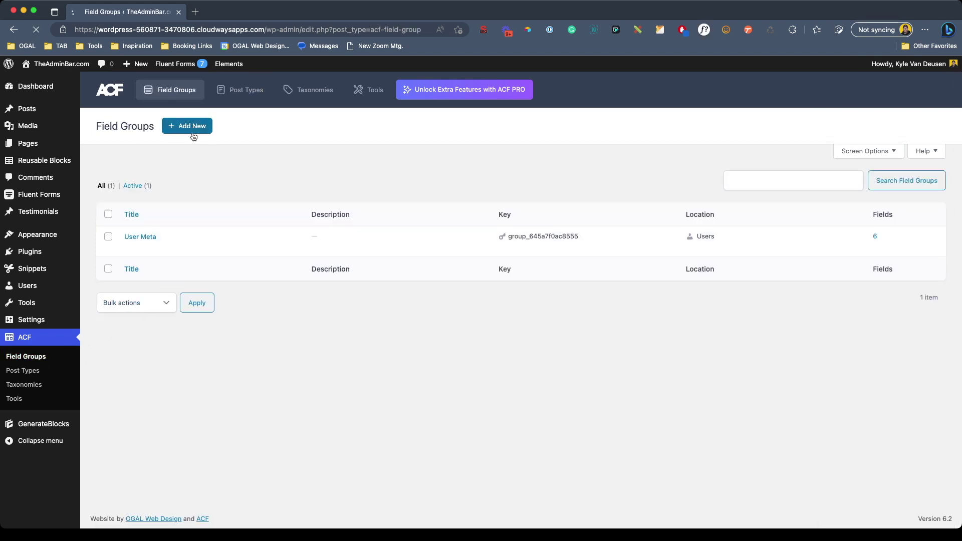
type("Testimonial Fields")
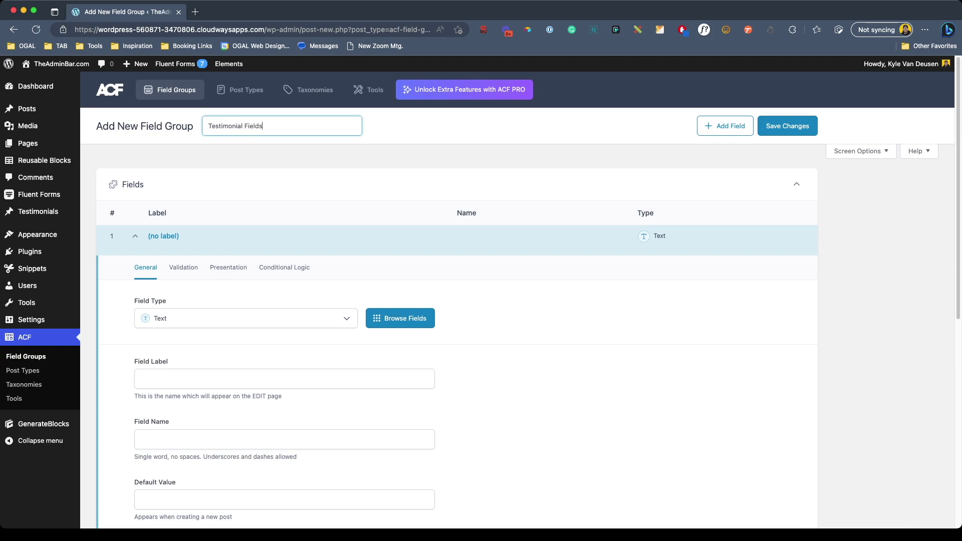
left_click(244, 184)
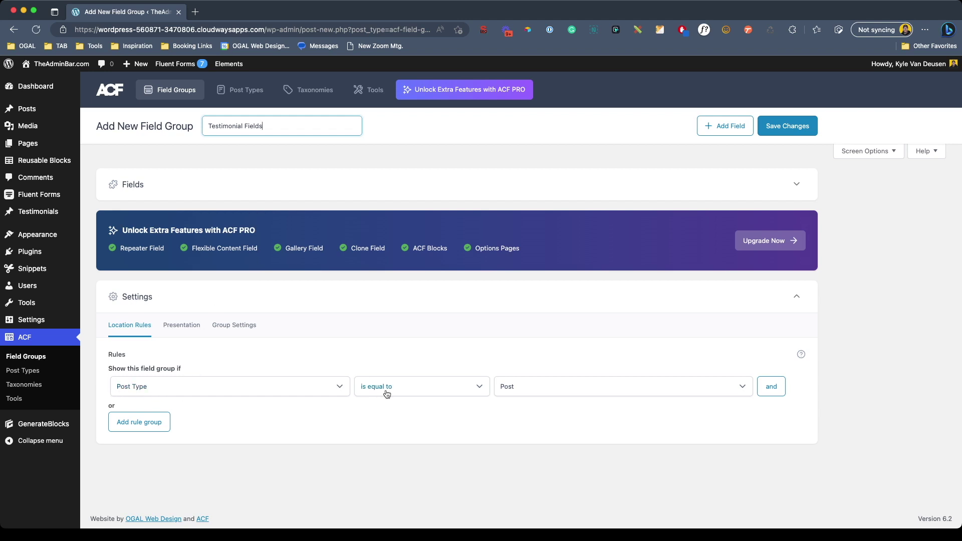
left_click(533, 389)
left_click(656, 309)
left_click(777, 128)
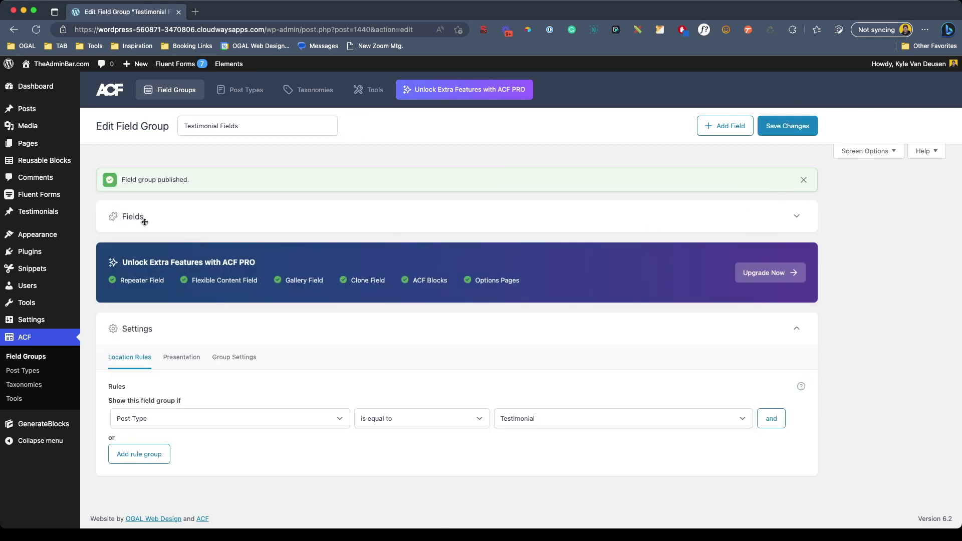
Step: Make the first field an Image field labelled Testimonial Image returning Image URL
left_click(796, 217)
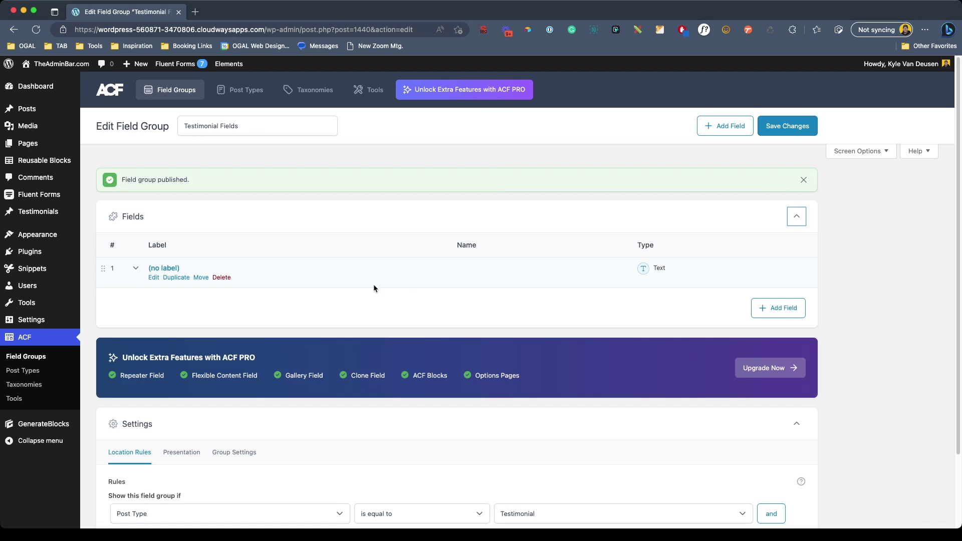
left_click(152, 278)
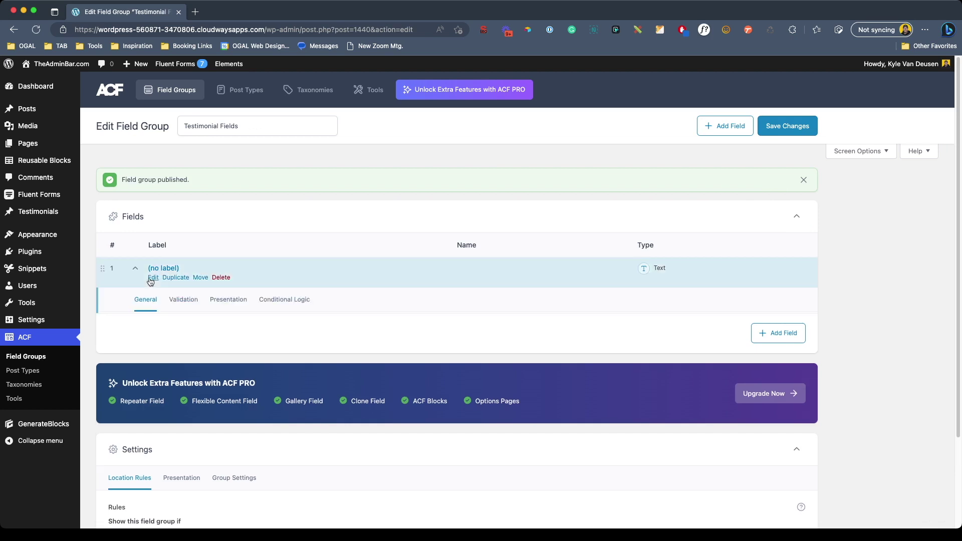
scroll(161, 314, "down", 3)
left_click(170, 262)
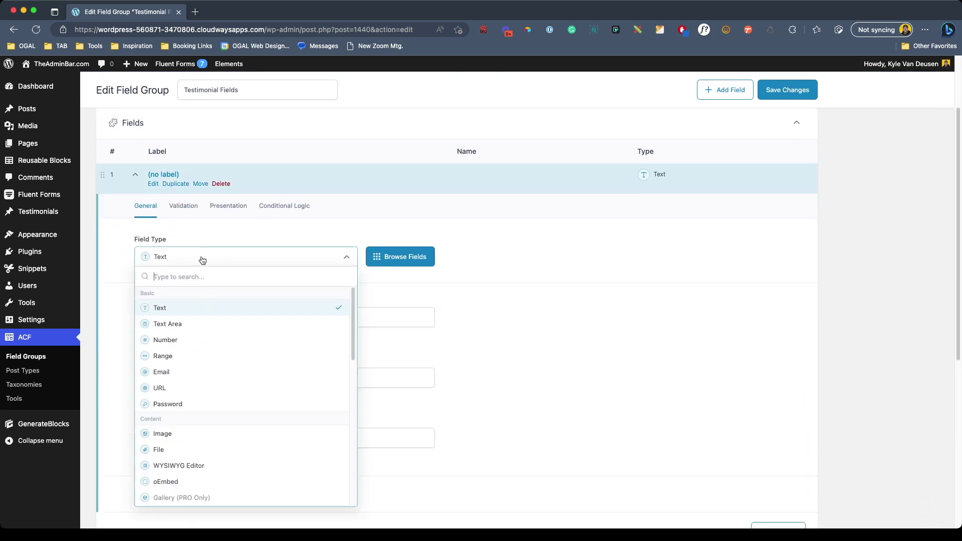
left_click(175, 434)
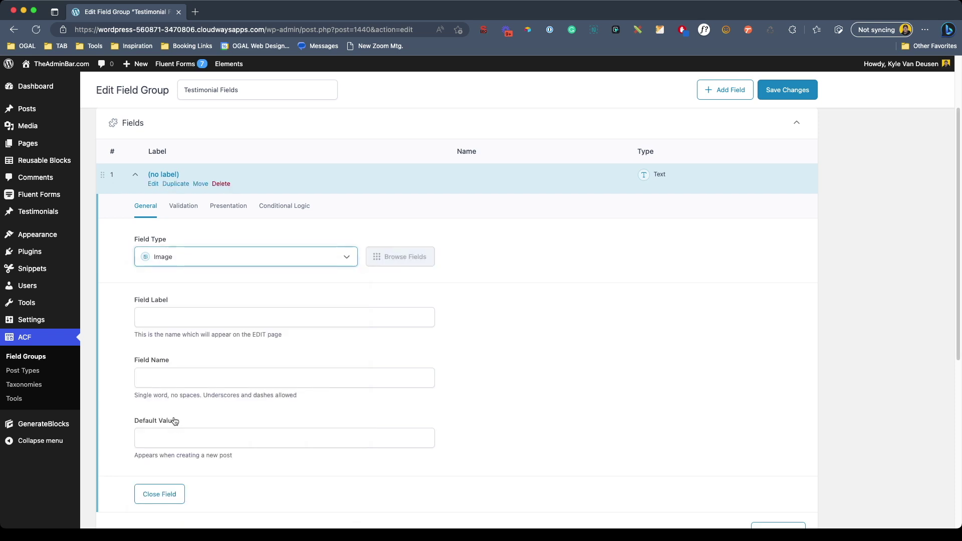
left_click(182, 317)
type("Ima")
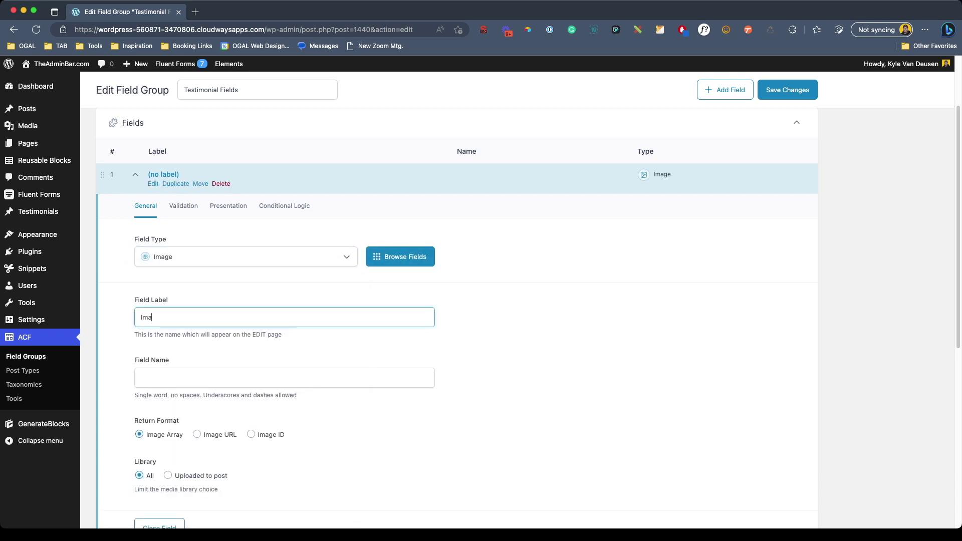
type("timonial Image")
key("Tab")
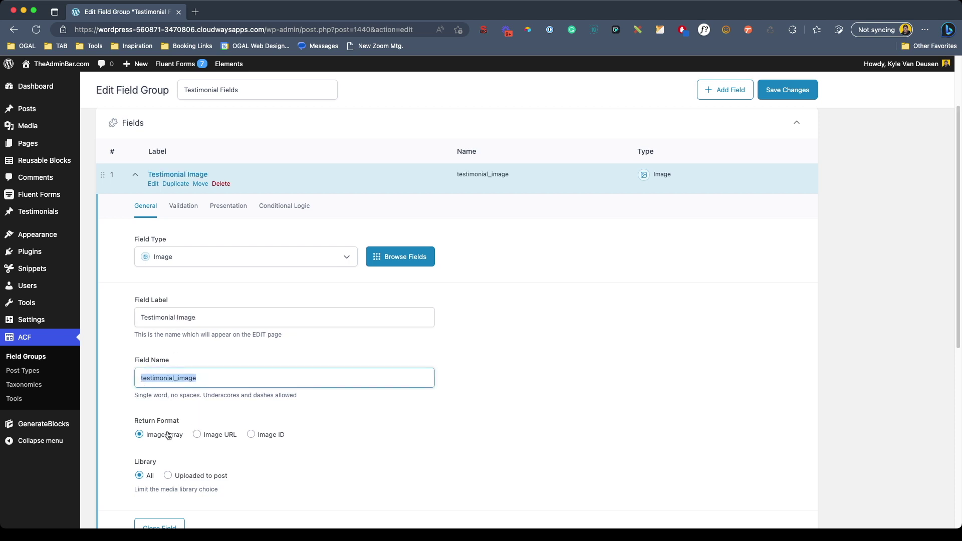
left_click(198, 435)
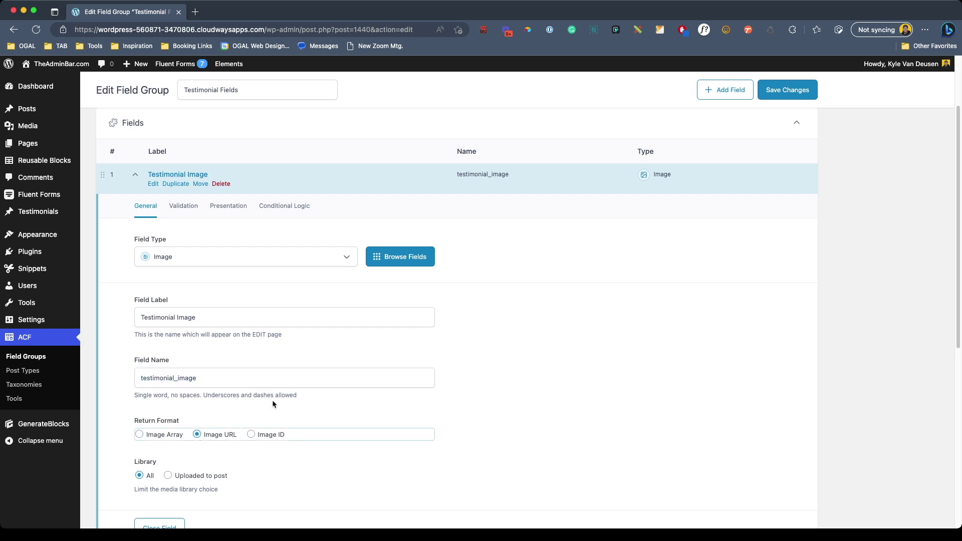
scroll(272, 404, "down", 3)
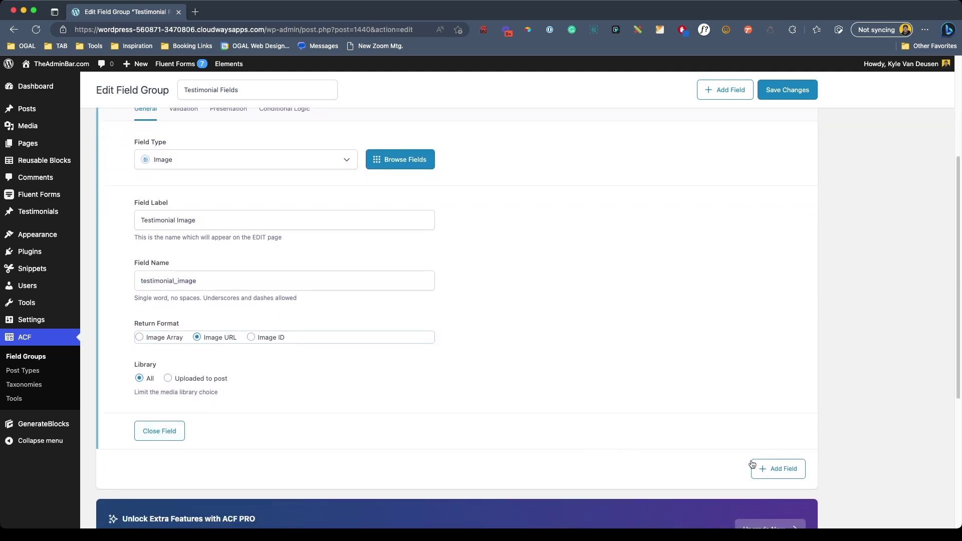
Step: Add a second Text Area field labelled Testimonial Text
left_click(752, 465)
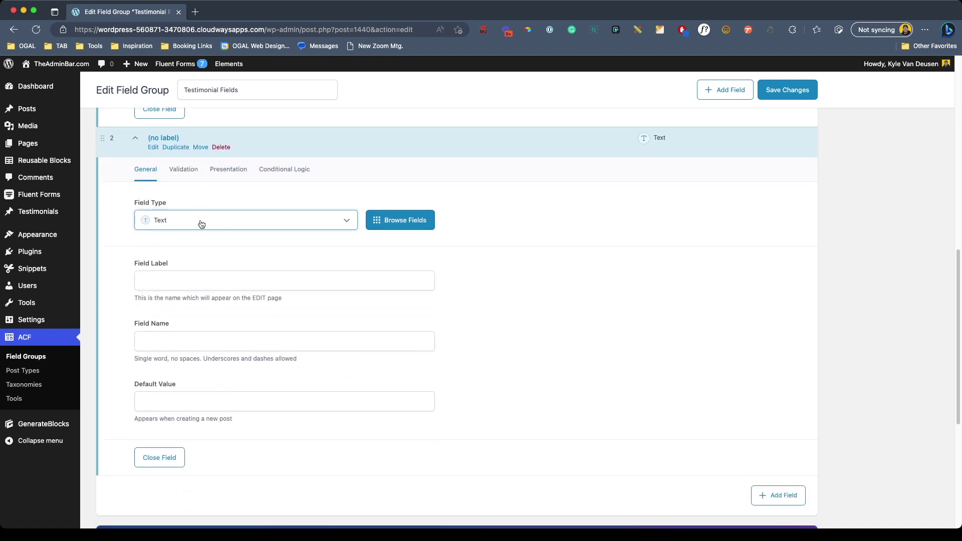
left_click(200, 219)
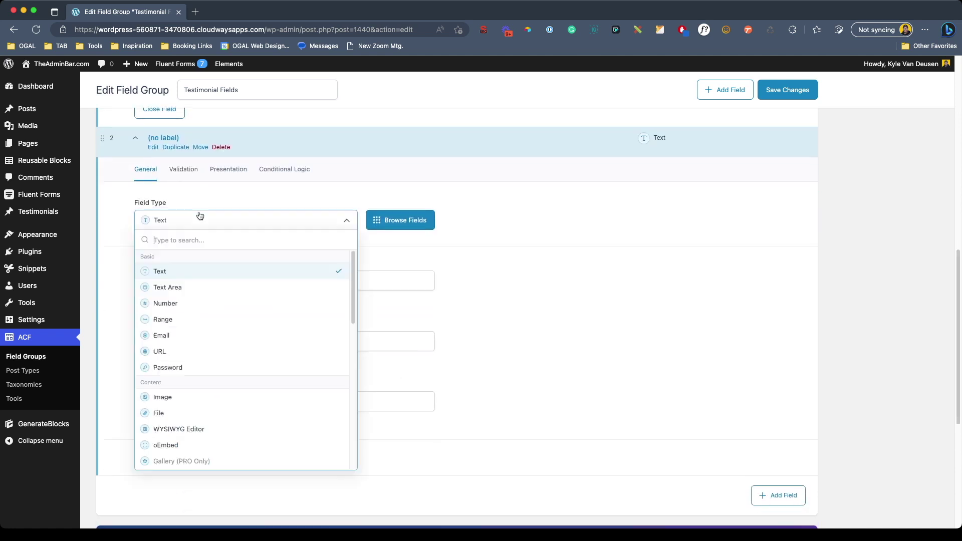
left_click(190, 291)
left_click(163, 280)
type("Testimonial")
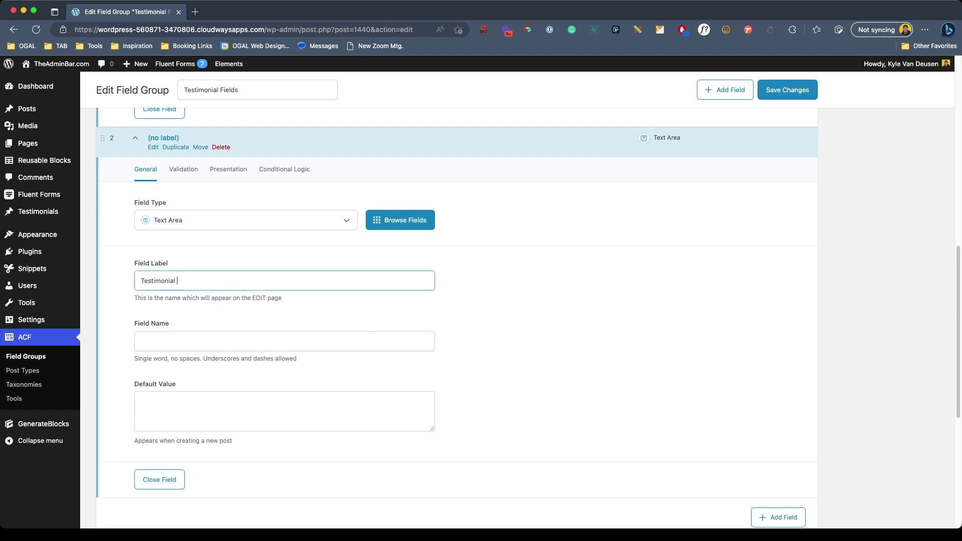
type(" Text")
key("Tab")
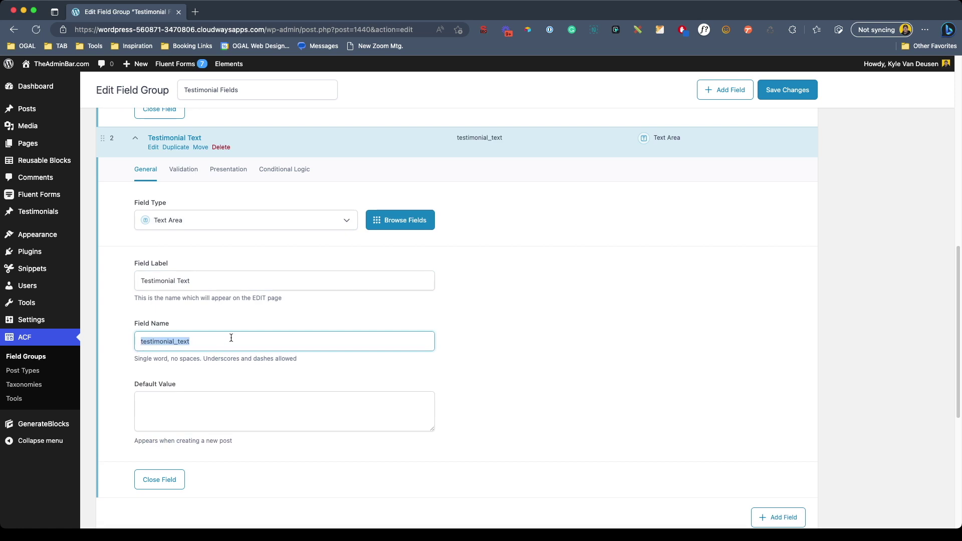
left_click(286, 318)
scroll(321, 331, "down", 2)
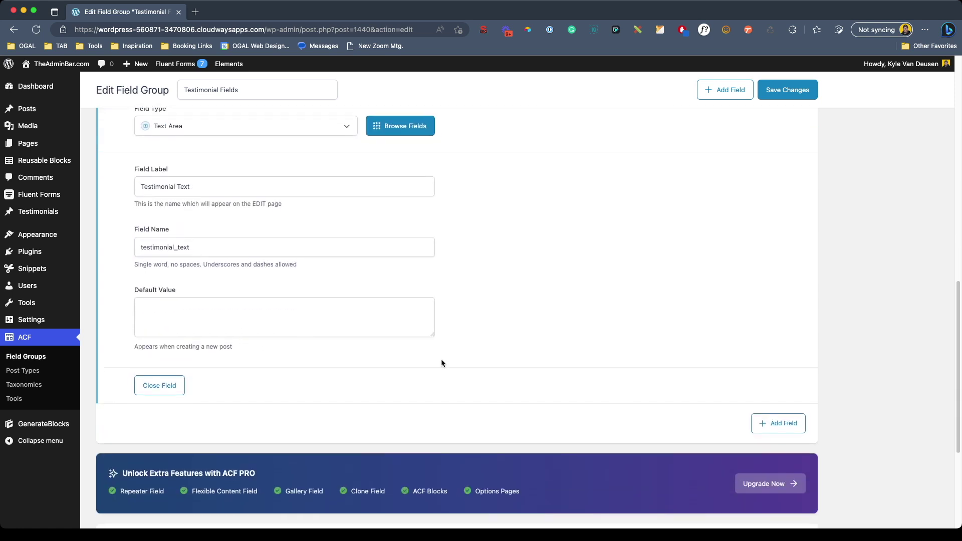
Step: Add a third field labelled Testimonial Company Name
left_click(768, 425)
scroll(203, 443, "down", 2)
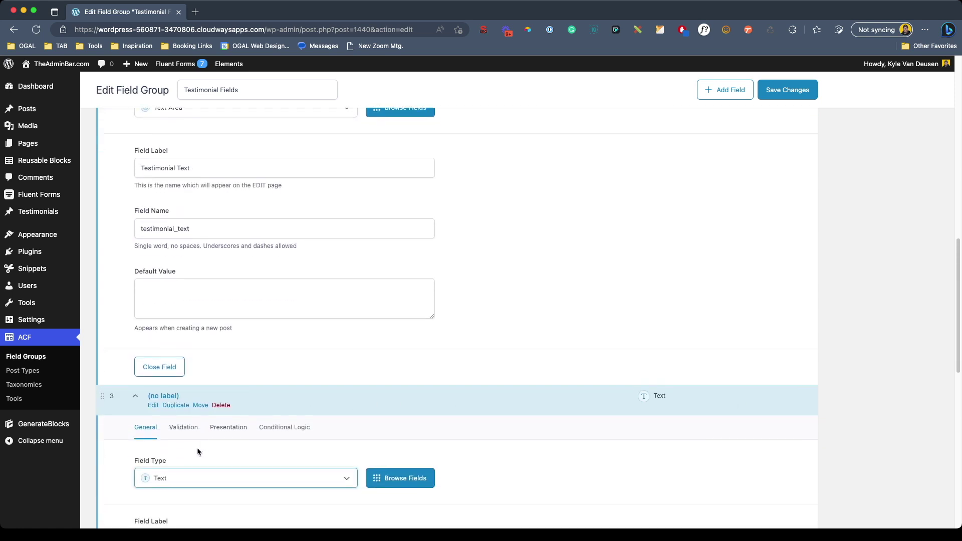
scroll(199, 394, "down", 2)
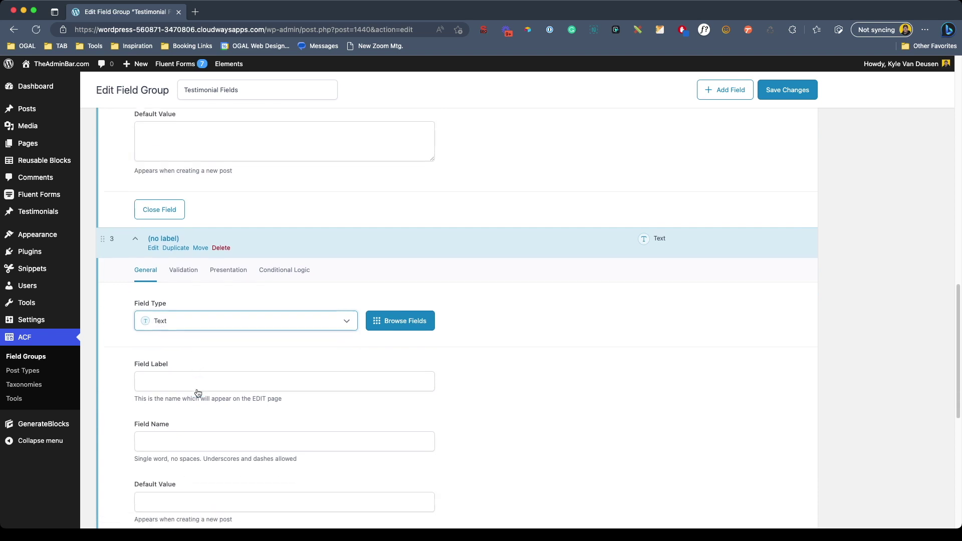
left_click(154, 364)
type("Testimonial Company Name")
key("Tab")
scroll(302, 393, "down", 5)
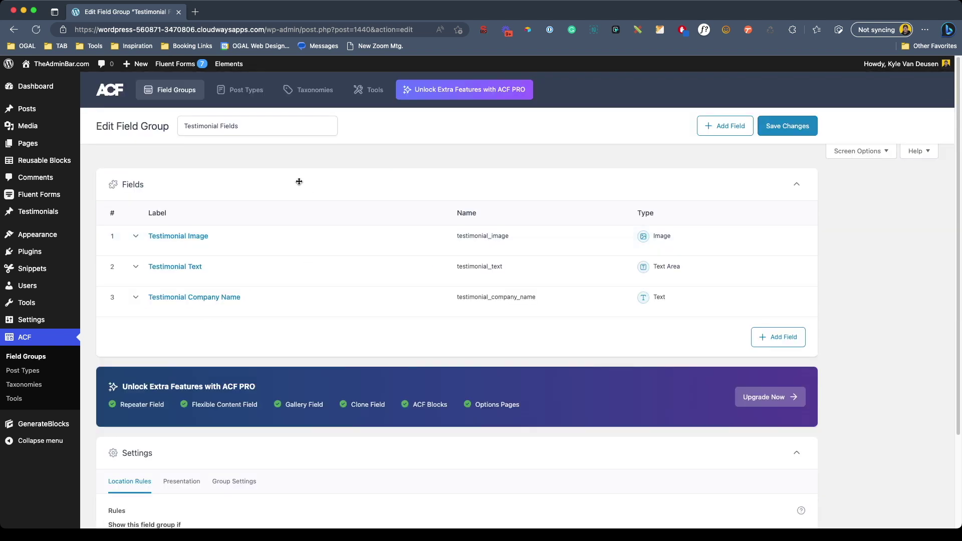
mouse_move(45, 213)
left_click(110, 214)
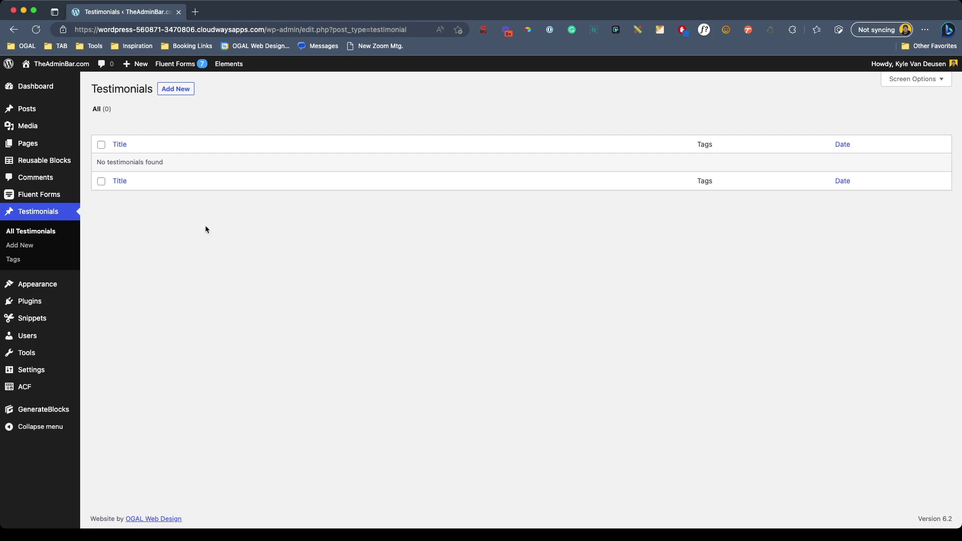
Step: Create a new testimonial titled with the person's name and a woman's portrait image
left_click(190, 88)
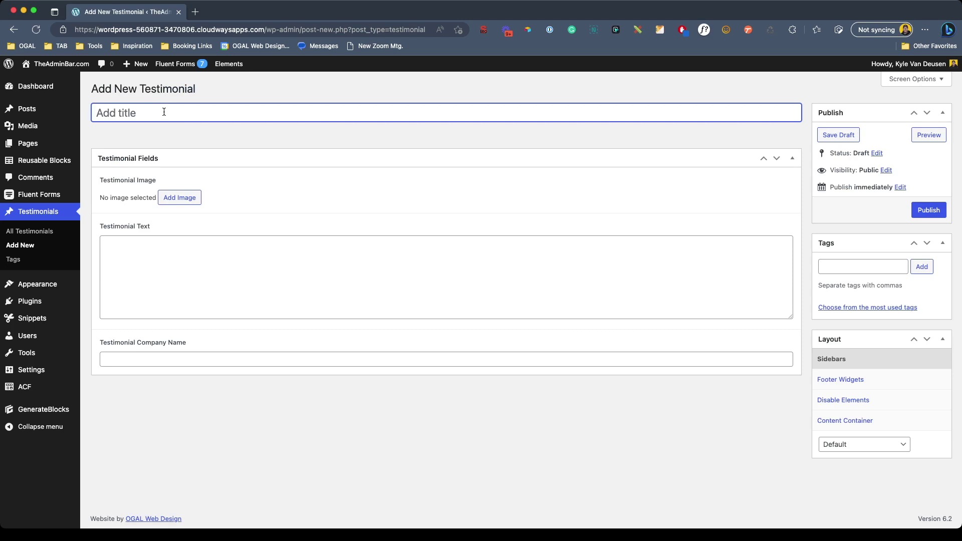
type("Melinda Smith")
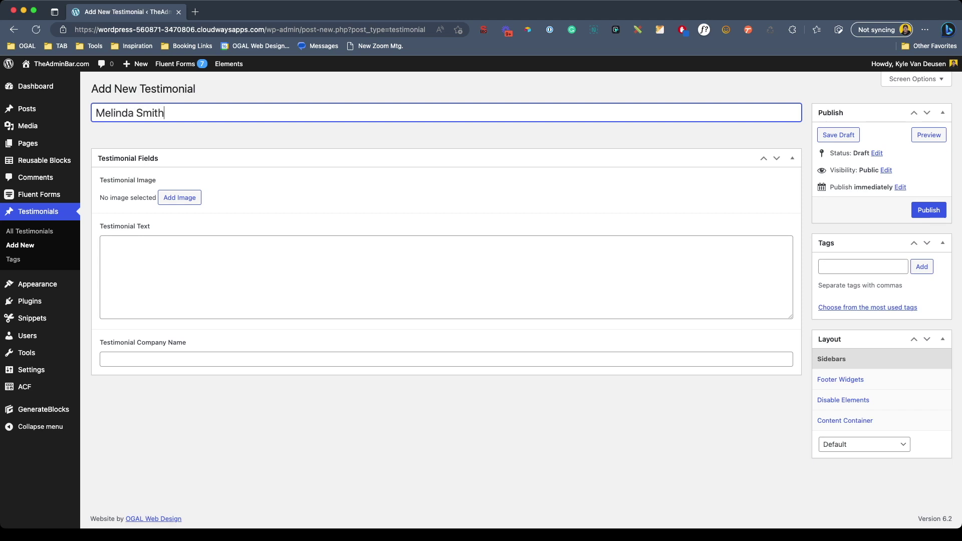
left_click(177, 200)
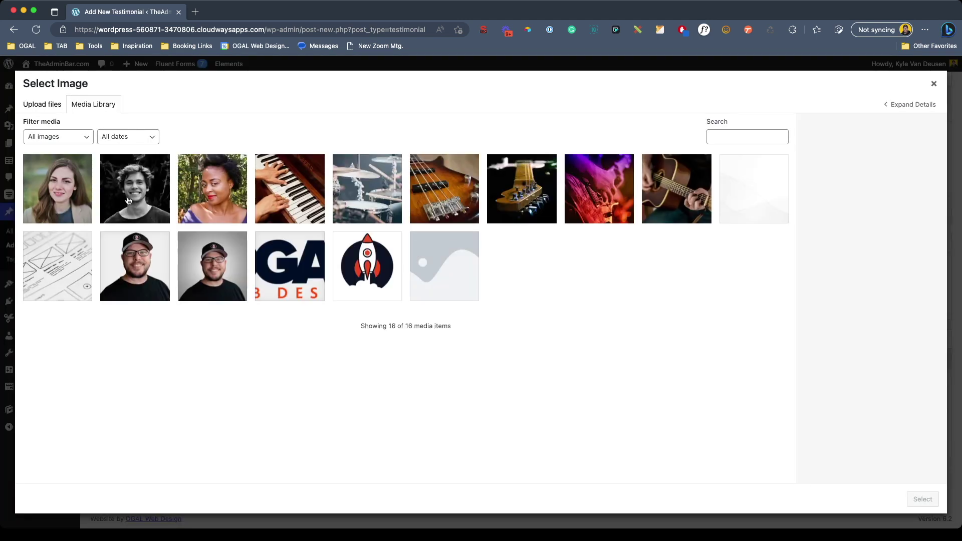
left_click(74, 195)
left_click(921, 499)
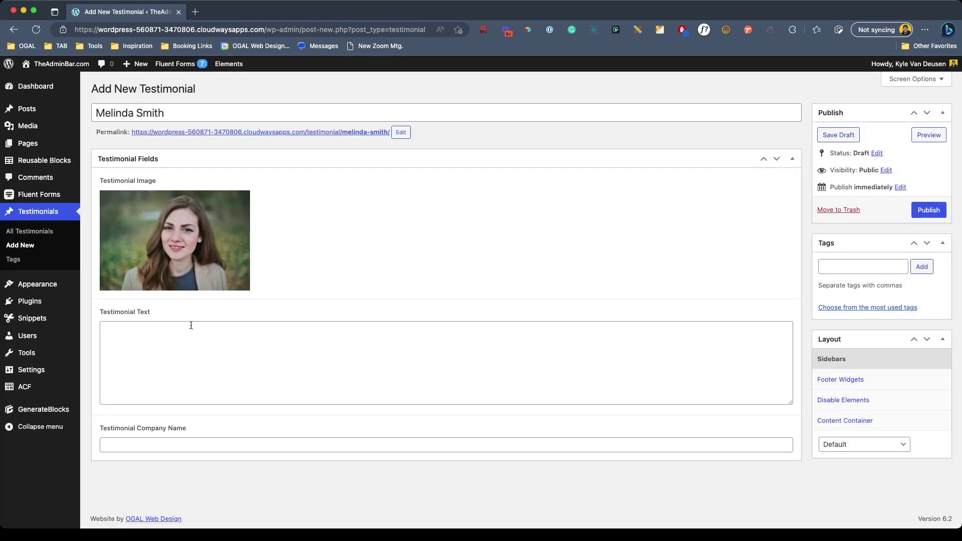
Step: Paste the placeholder quote, enter the company name, and publish the testimonial
left_click(116, 338)
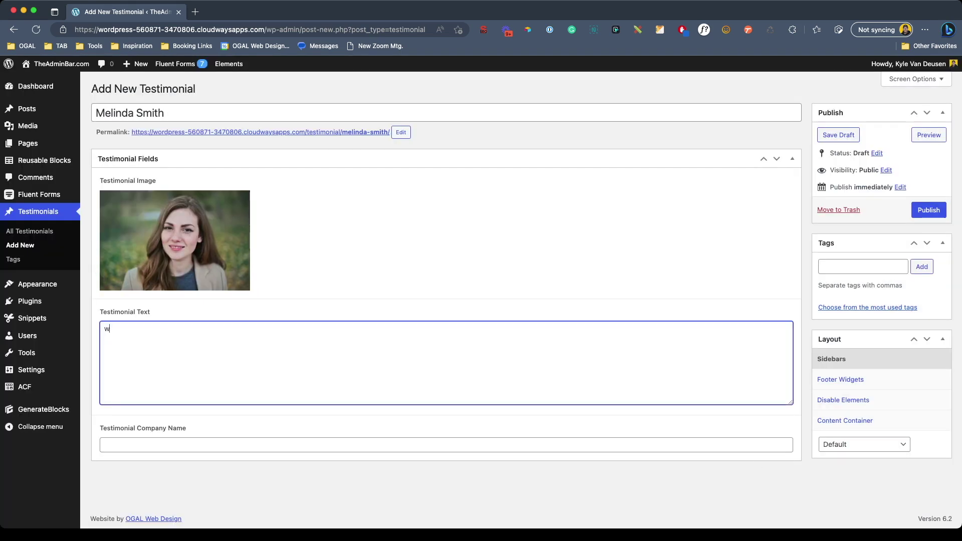
key("BackSpace")
key("BackSpace")
type("This is just placeholder text. Don’t be alarmed, this is just here to fill up space since your finalized copy isn’t ready yet. Once we have your content finalized, we’ll replace this placeholder text with your real content.")
left_click(139, 441)
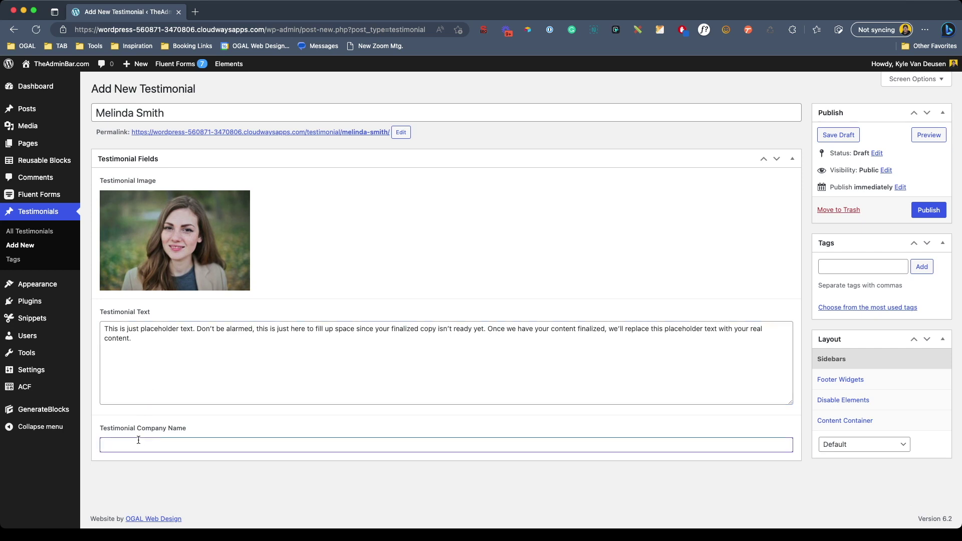
type("Melinda's Candy")
left_click(913, 214)
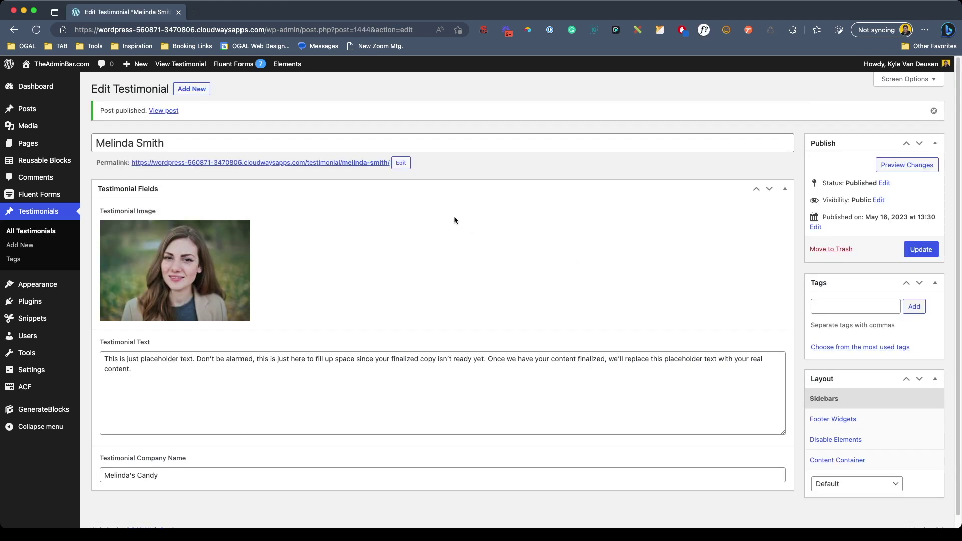
left_click(197, 92)
Step: Publish two more testimonials with placeholder quotes and companies Tractor Co. and Acme Co
type("James Roberts")
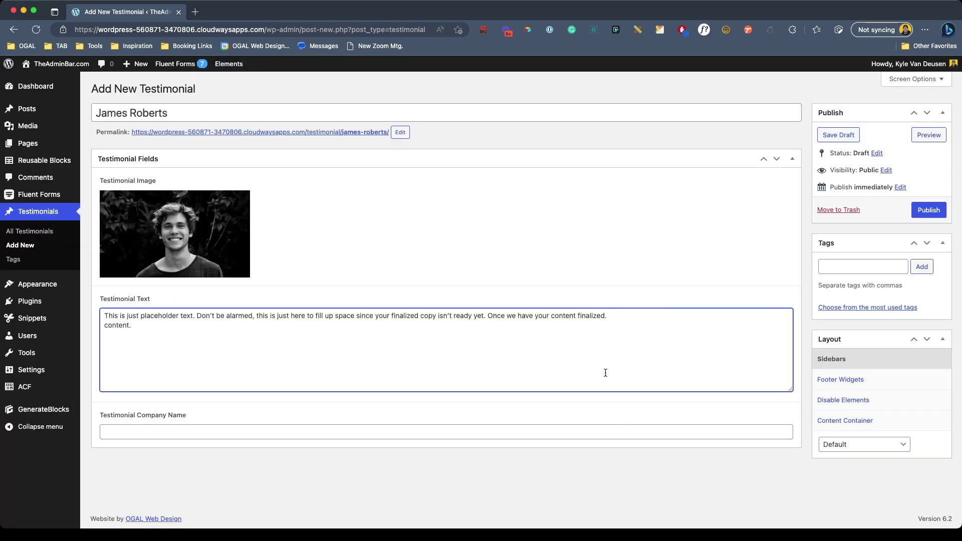
left_click(239, 429)
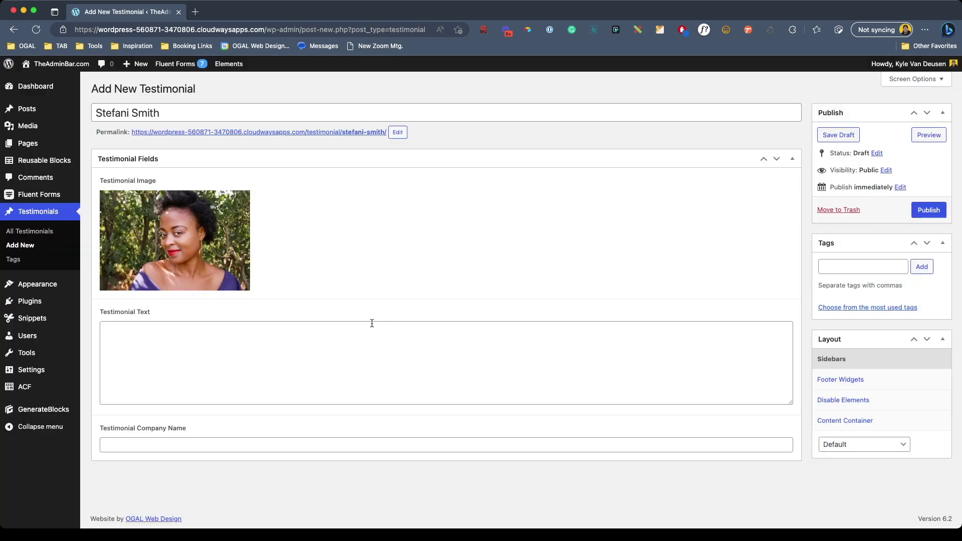
left_click(371, 323)
type("This is just placeholder text. Don’t be alarmed, this is just here to fill up space since your finalized copy isn’t ready yet. Once we have your content finalized, we’ll replace this placeholder text with your real content.")
type("This is just placeholder text.")
left_click(159, 444)
type("Acme Co.")
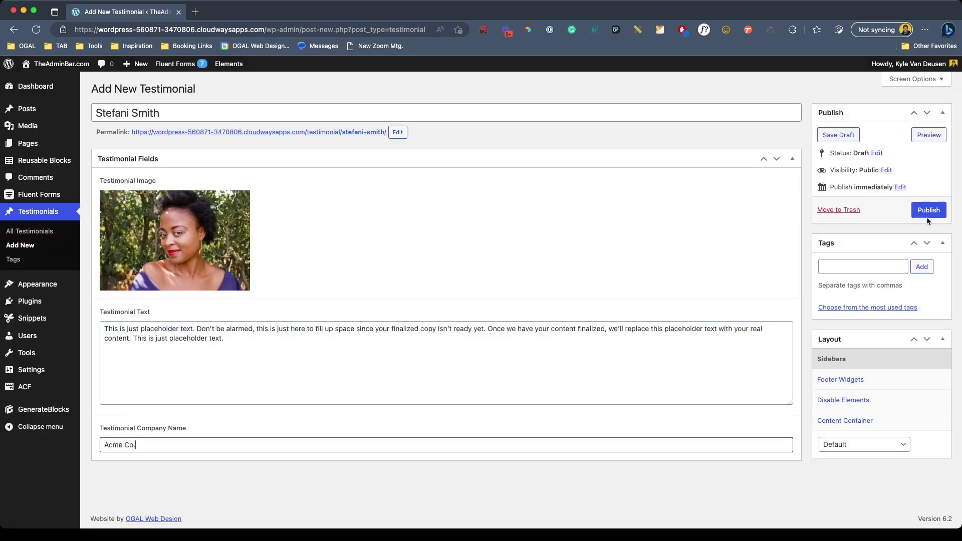
left_click(929, 210)
left_click(50, 232)
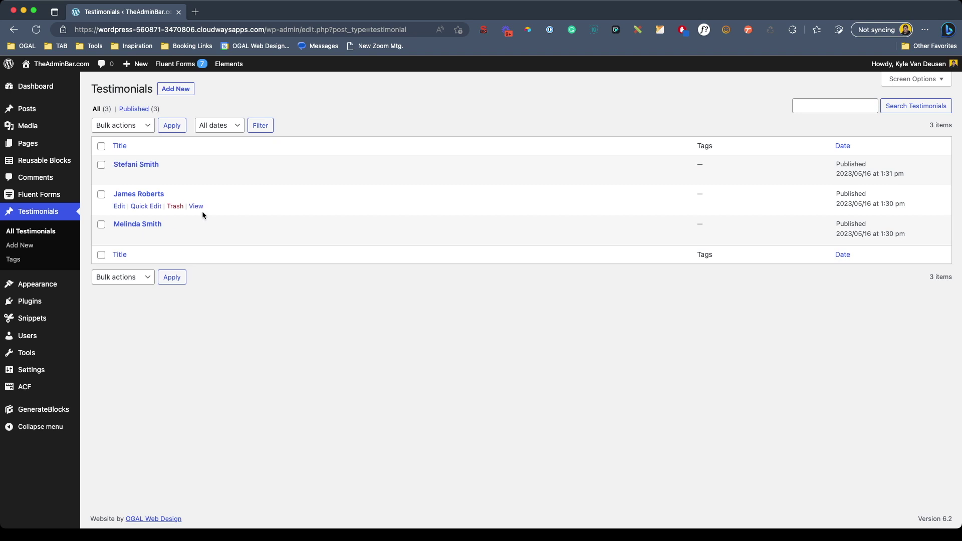
Step: Open the Dynamic Testimonials page from All Pages for editing
mouse_move(62, 146)
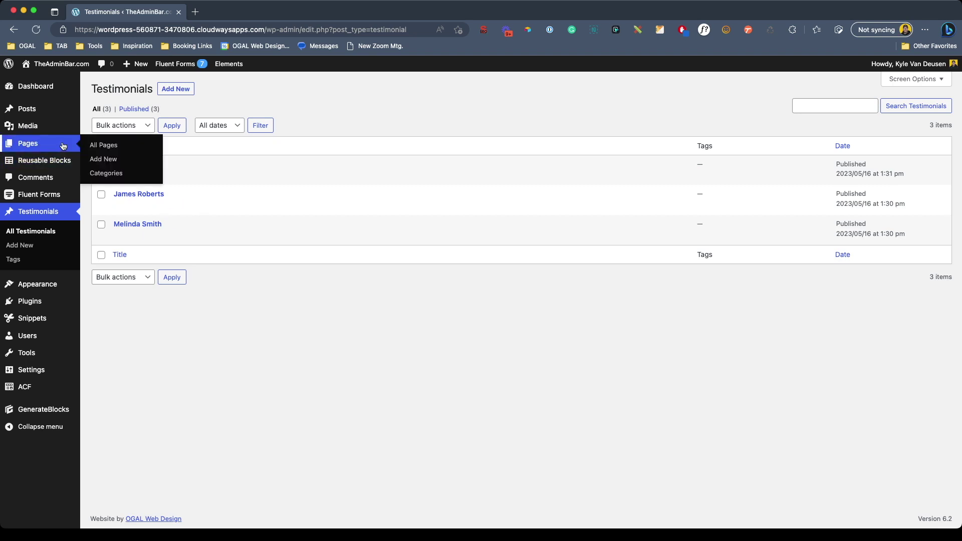
left_click(103, 145)
left_click(119, 206)
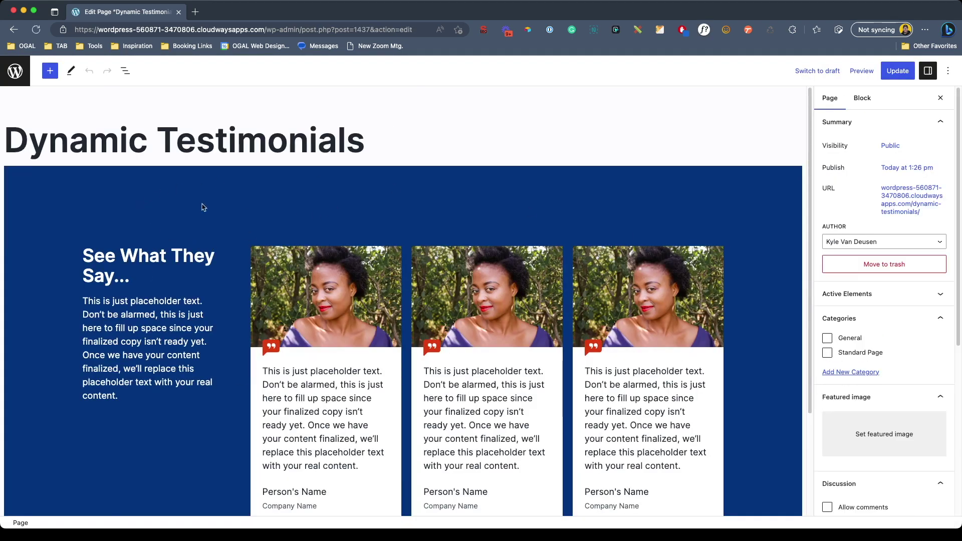
Step: Duplicate the blue testimonials container block via List View options
left_click(23, 175)
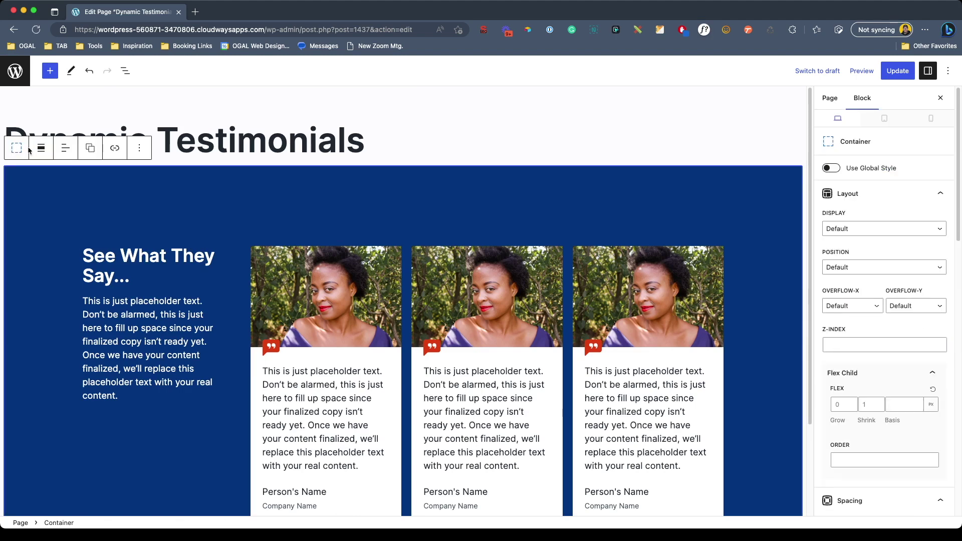
left_click(125, 71)
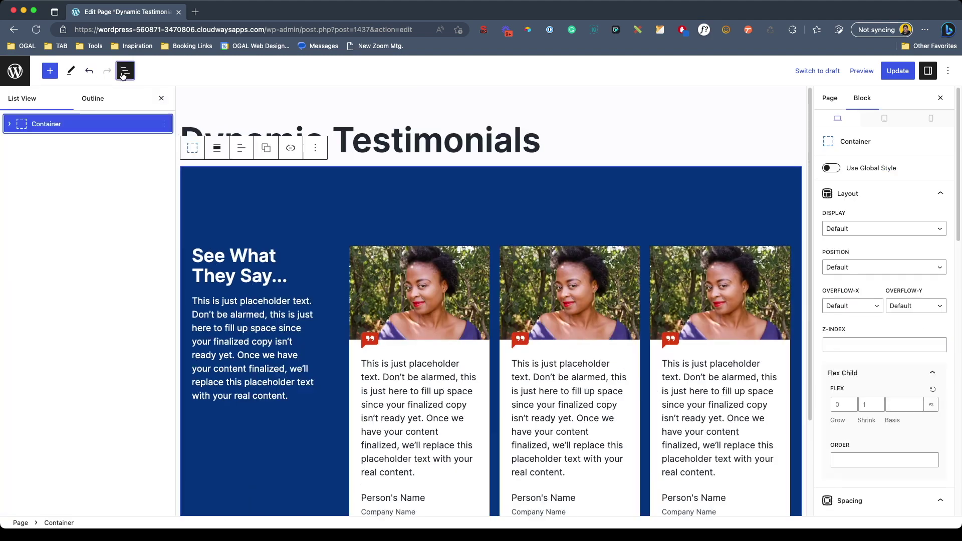
left_click(165, 124)
left_click(176, 167)
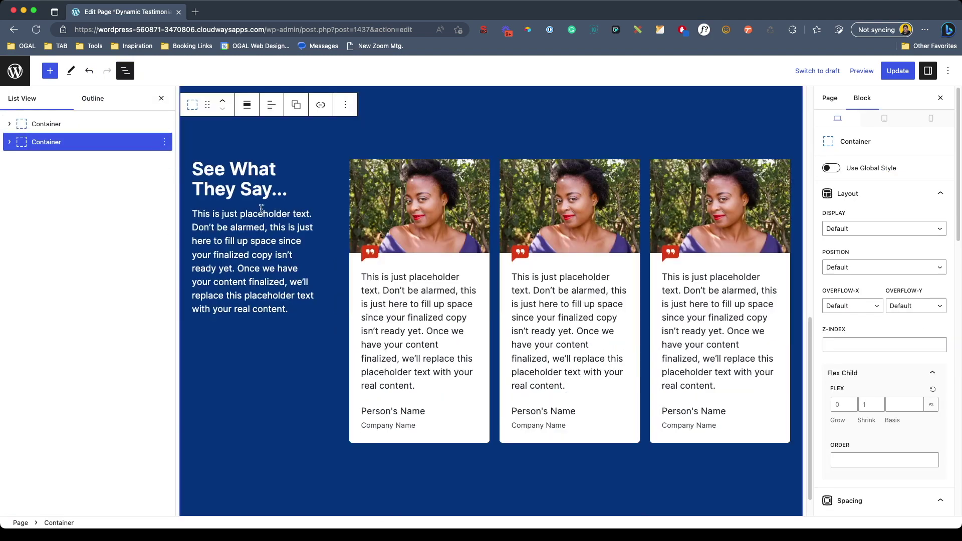
scroll(460, 236, "up", 3)
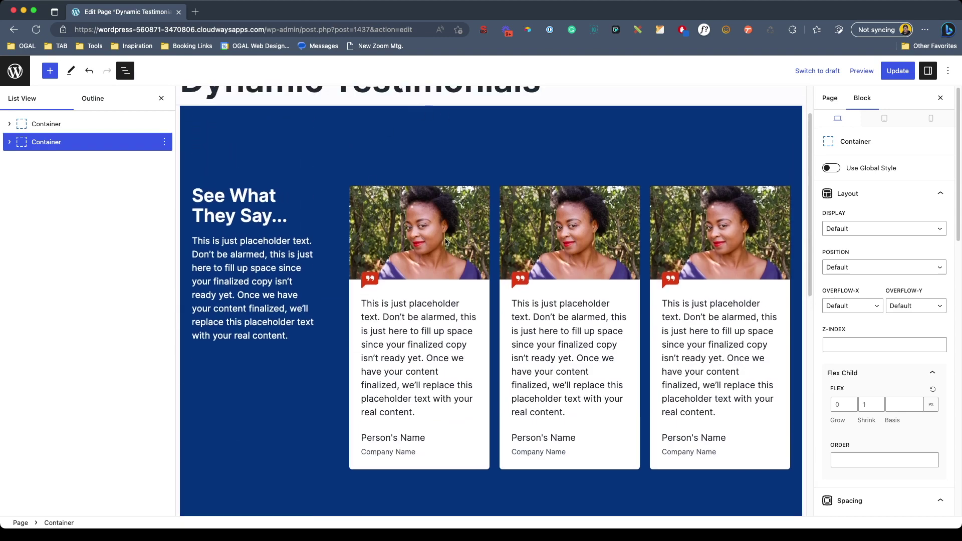
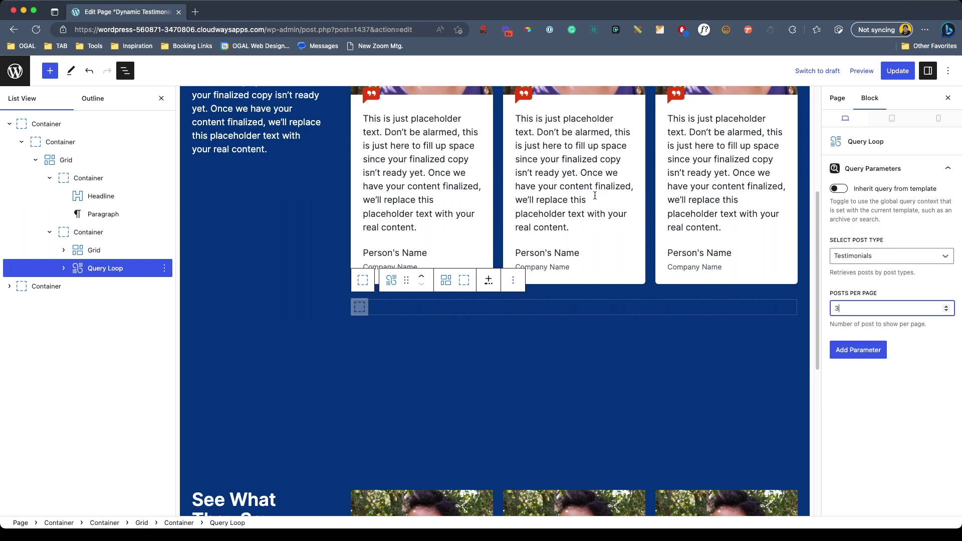
Step: Give the Query Loop's grid a 20 px horizontal gap
left_click(63, 268)
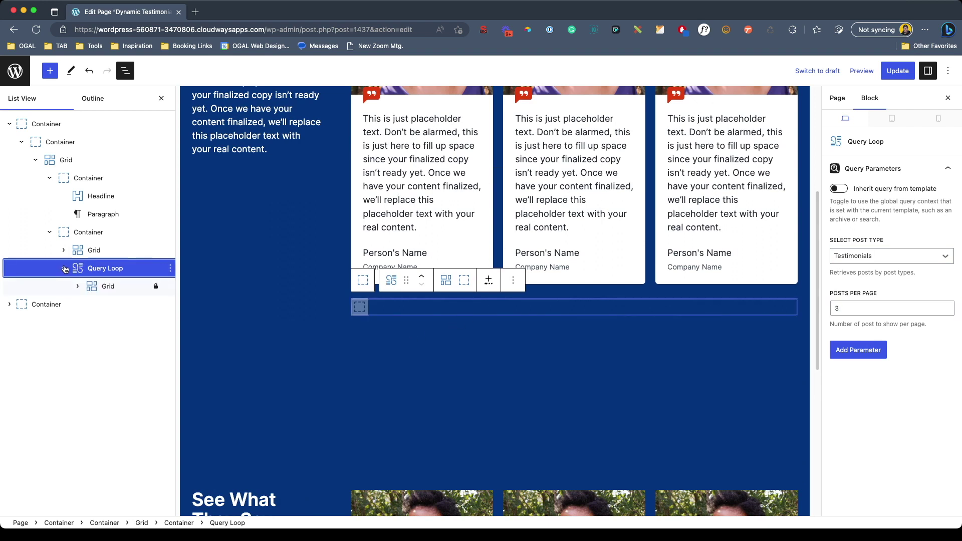
left_click(84, 289)
left_click(847, 208)
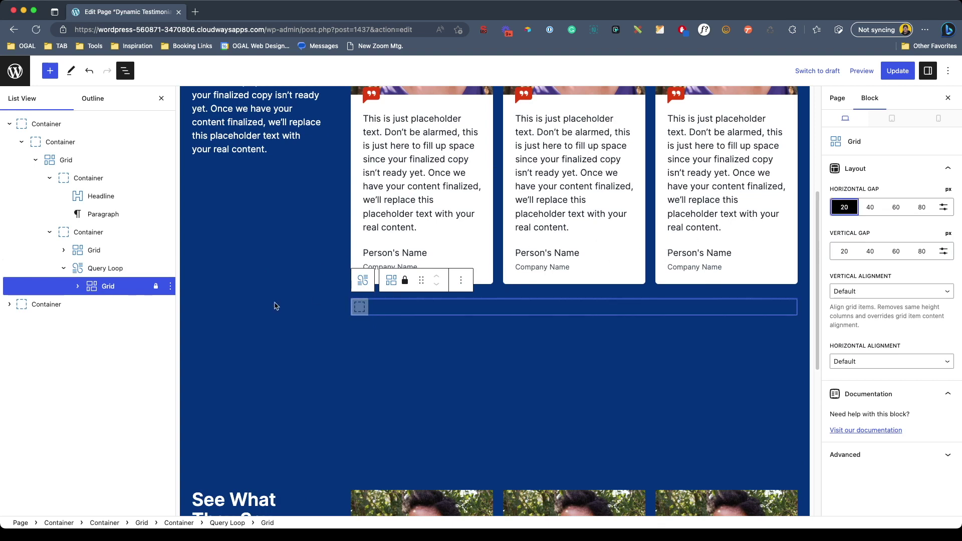
Step: Set the Post Template's grid item width to 33%
left_click(77, 286)
left_click(106, 306)
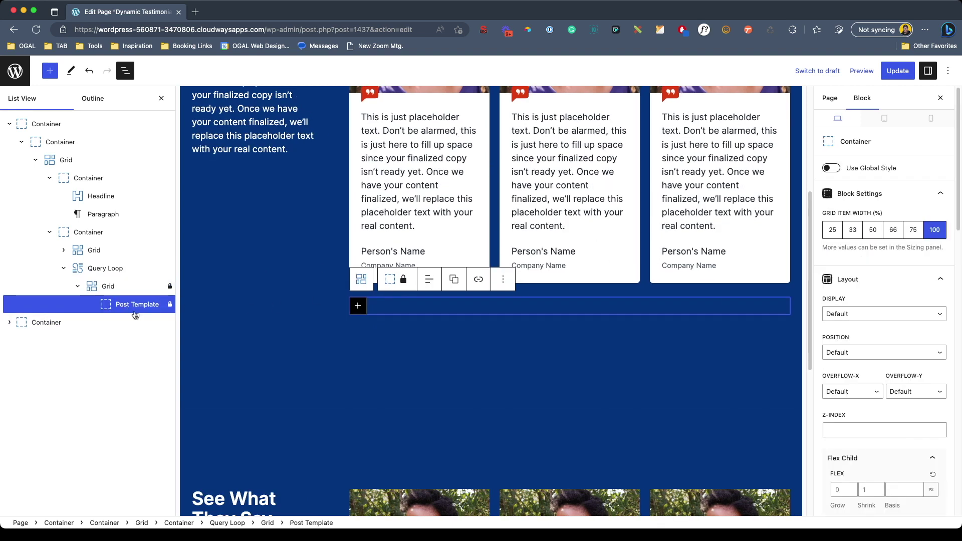
scroll(498, 301, "up", 4)
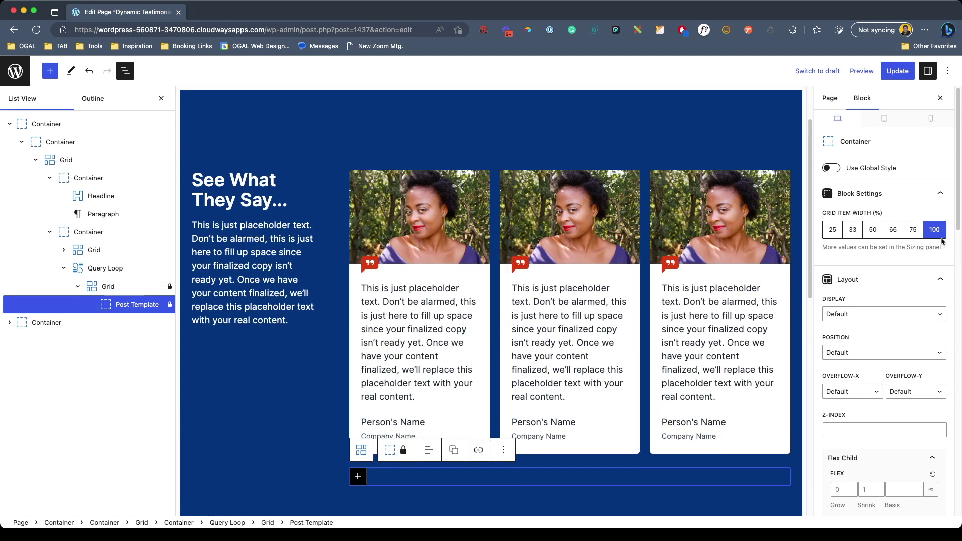
left_click(852, 229)
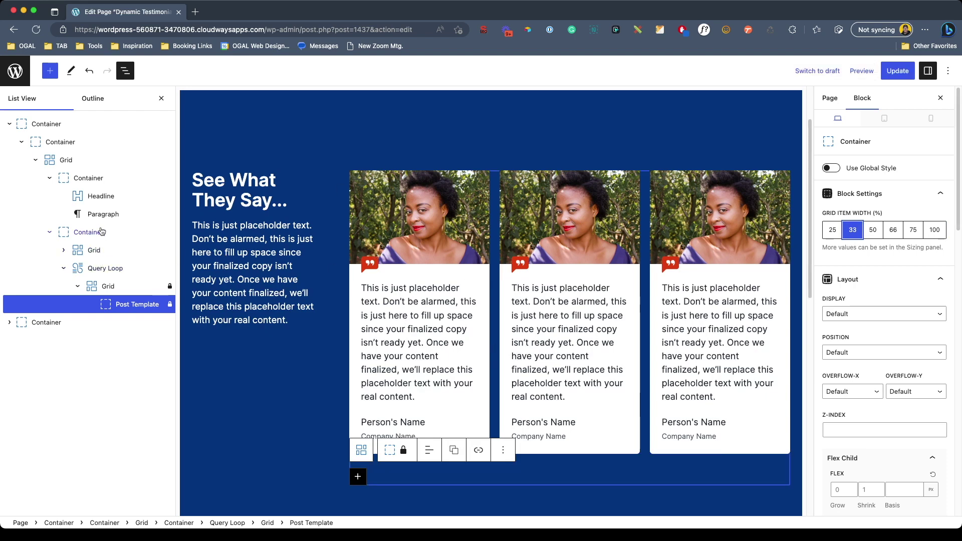
left_click(63, 250)
Step: Copy the first static testimonial card and paste it into the Post Template
left_click(103, 271)
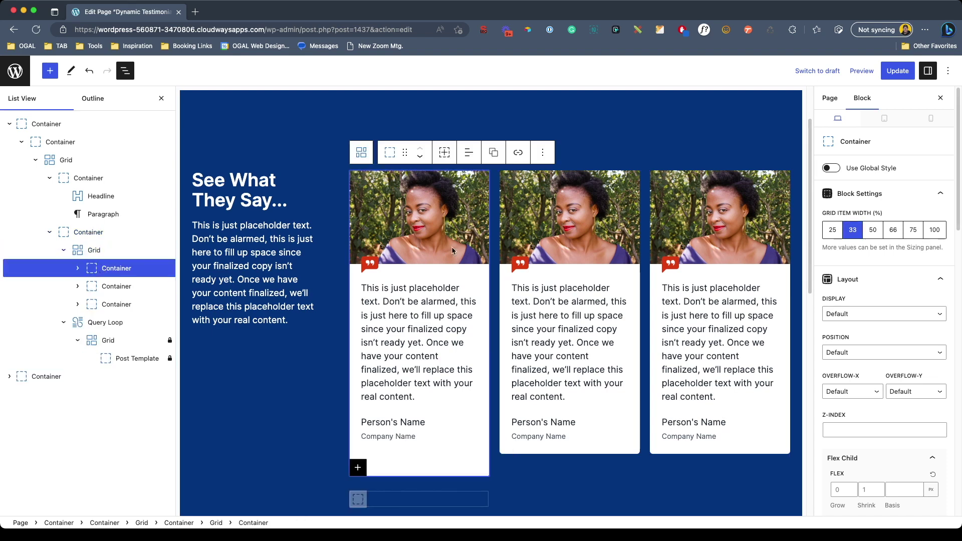
left_click(542, 152)
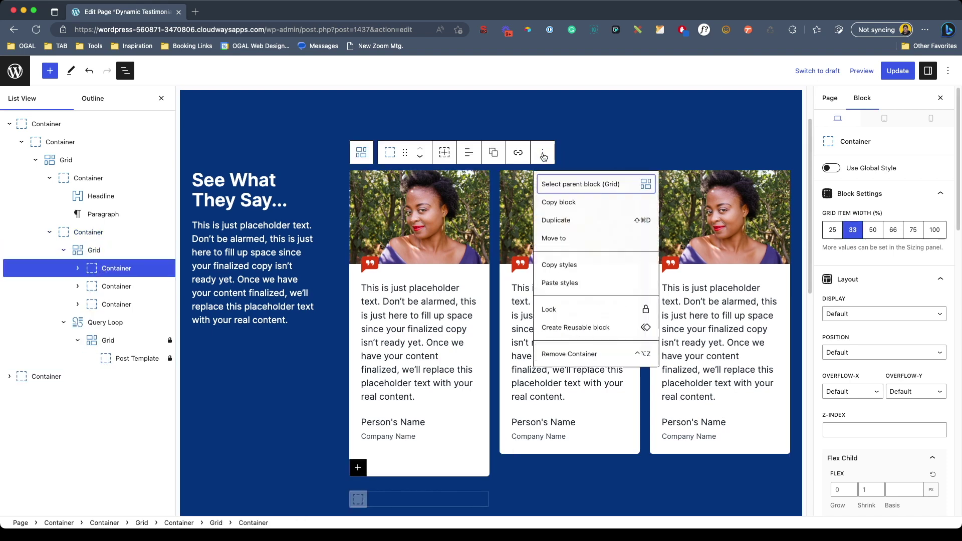
left_click(556, 203)
scroll(420, 409, "down", 2)
left_click(404, 420)
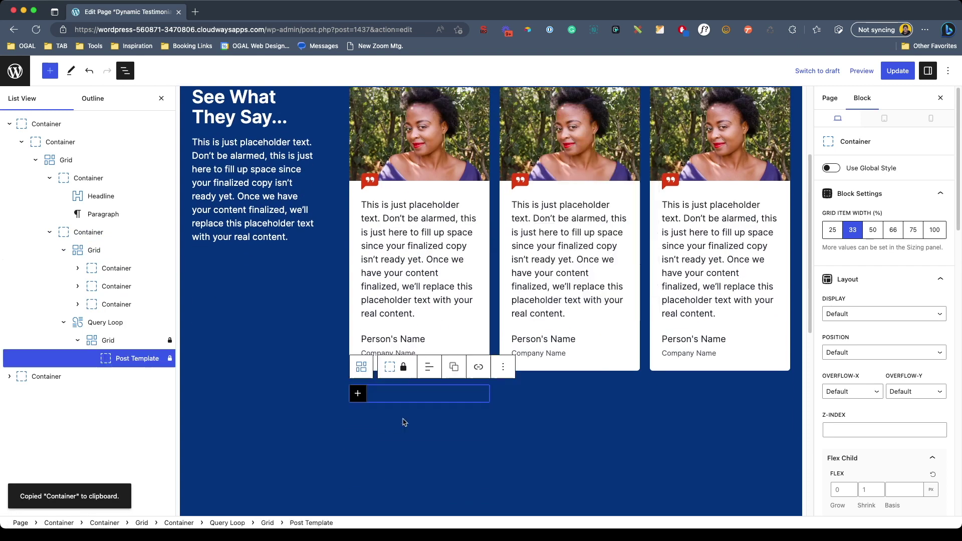
left_click(358, 394)
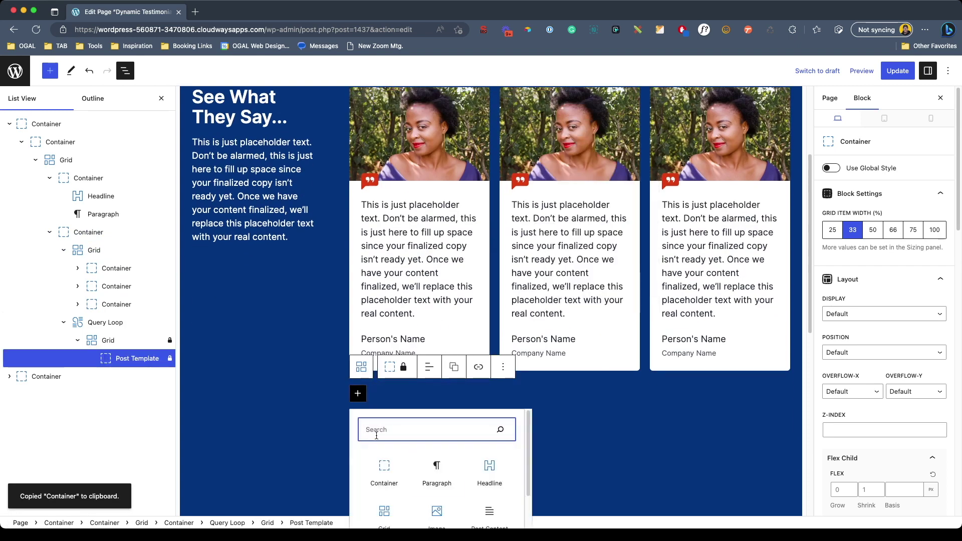
left_click(437, 473)
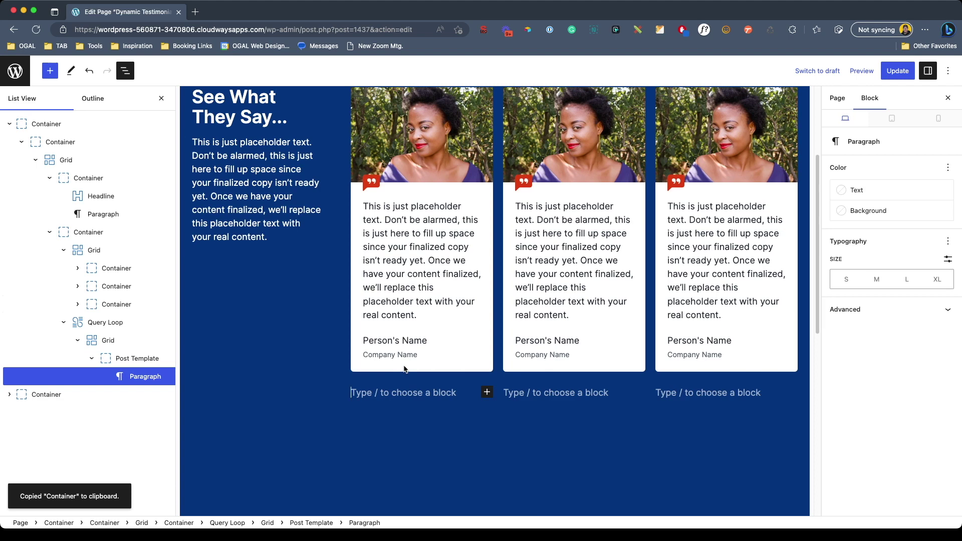
key("super+v")
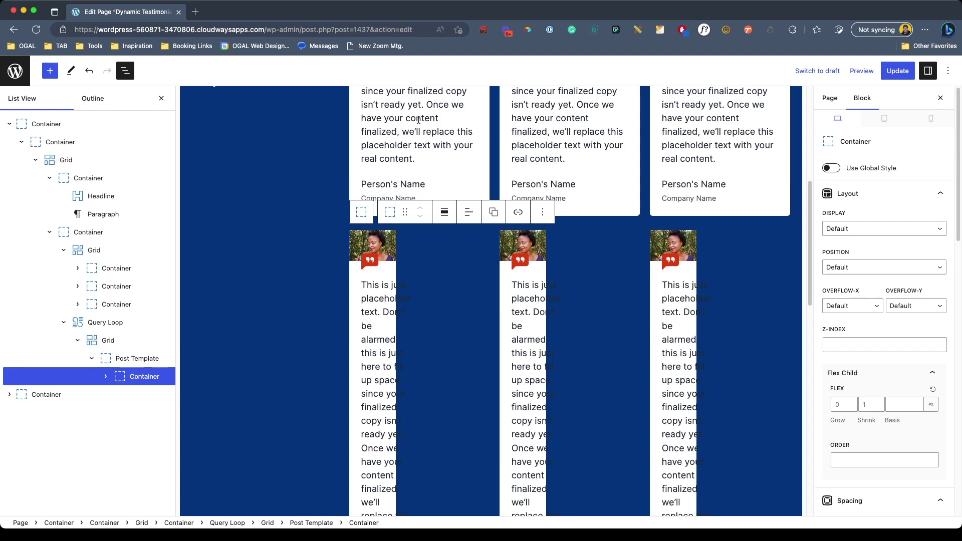
Step: Change the pasted card's width from 33.33 to 100%
scroll(829, 360, "down", 5)
scroll(830, 359, "down", 4)
double_click(834, 393)
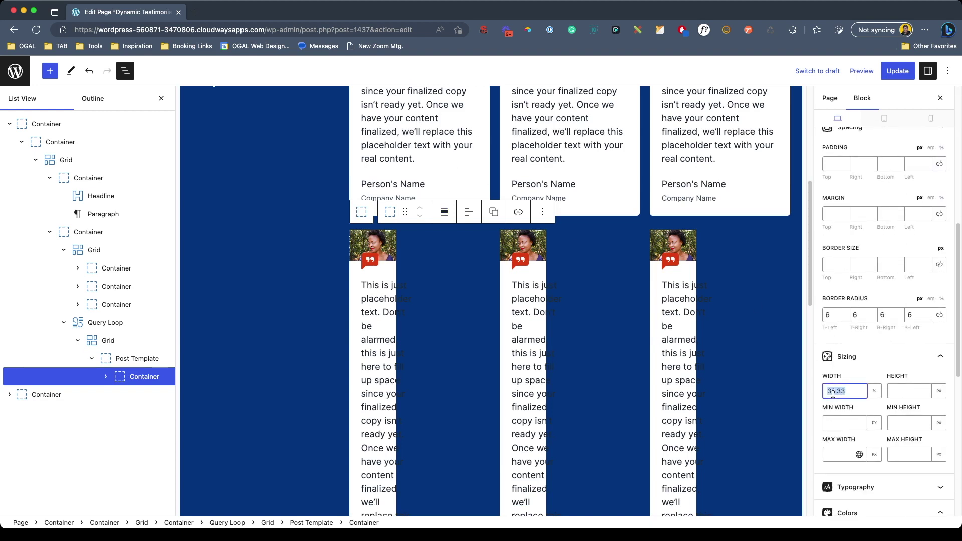
type("100")
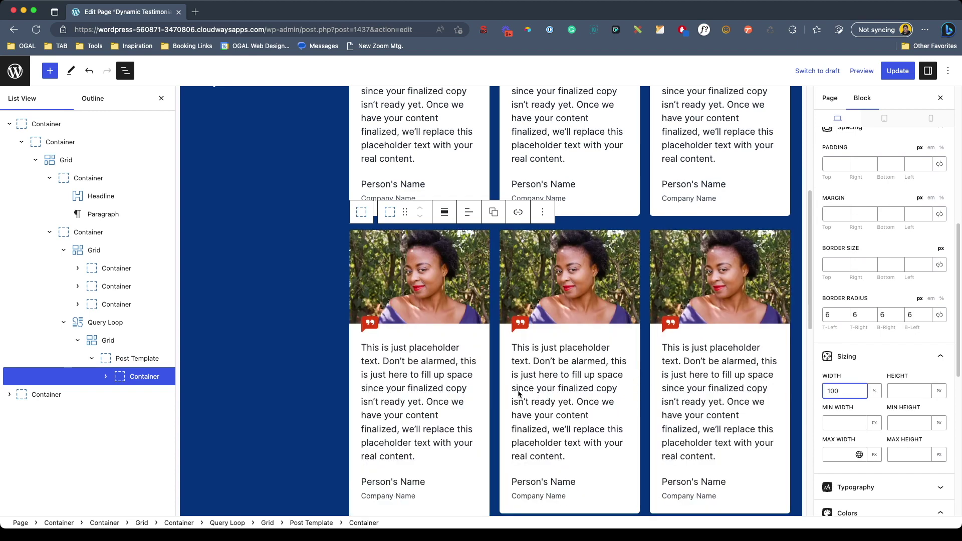
scroll(510, 381, "up", 3)
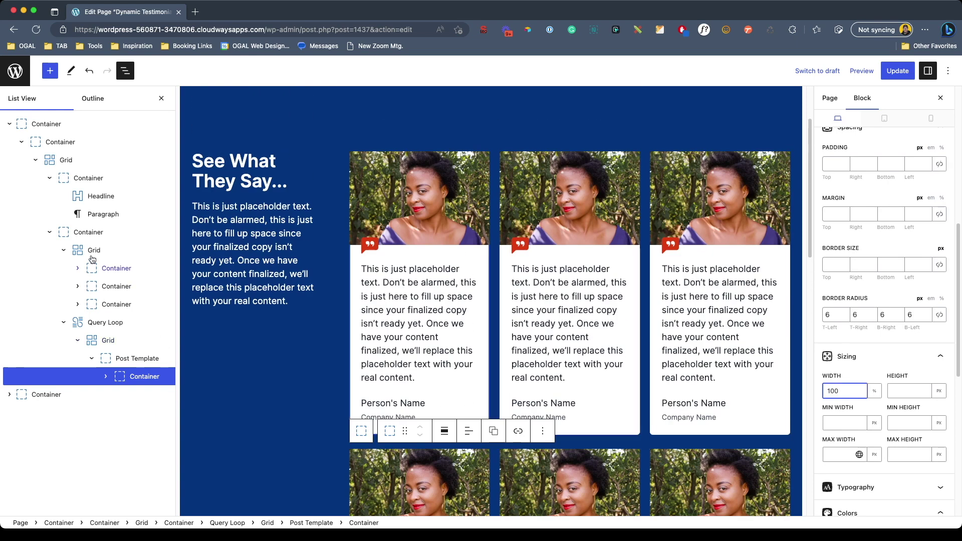
Step: Remove the grid of static testimonial cards
left_click(91, 250)
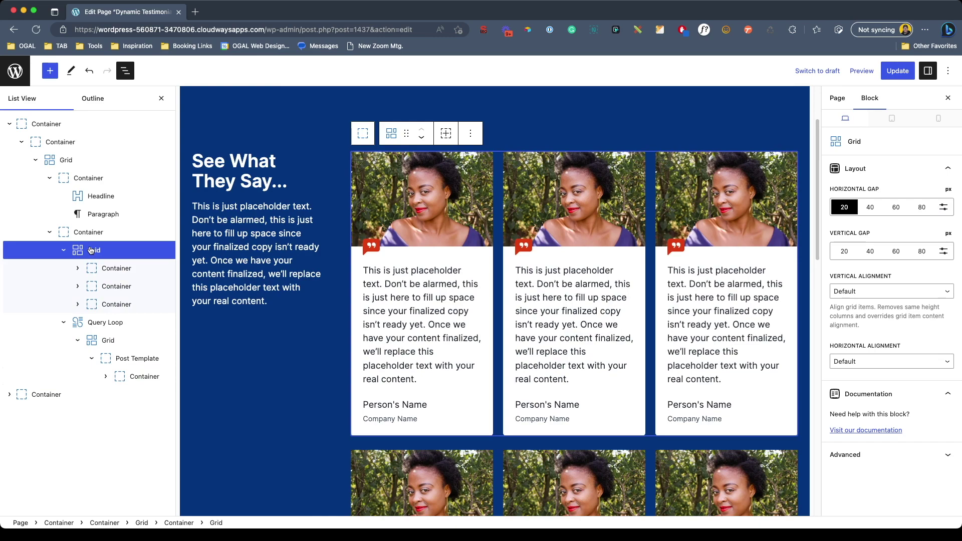
left_click(470, 138)
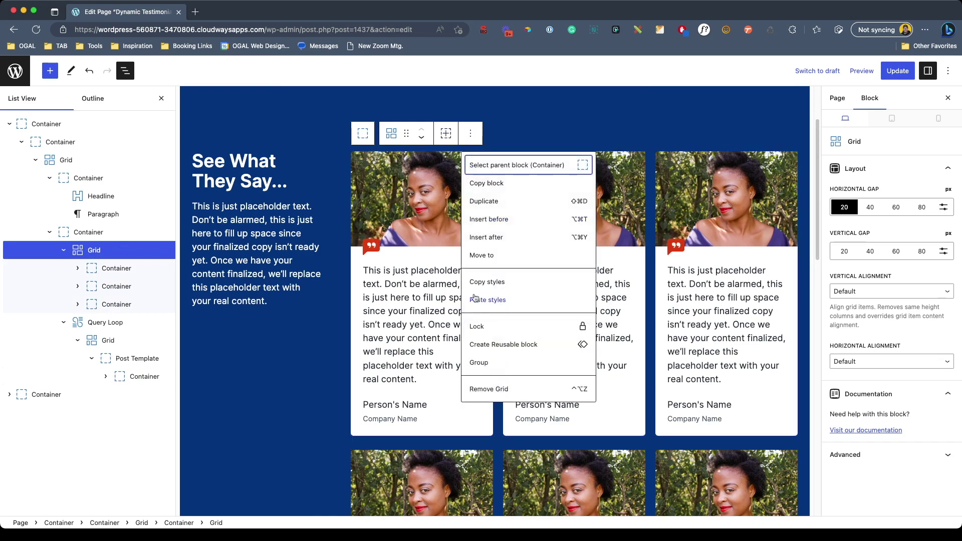
left_click(501, 390)
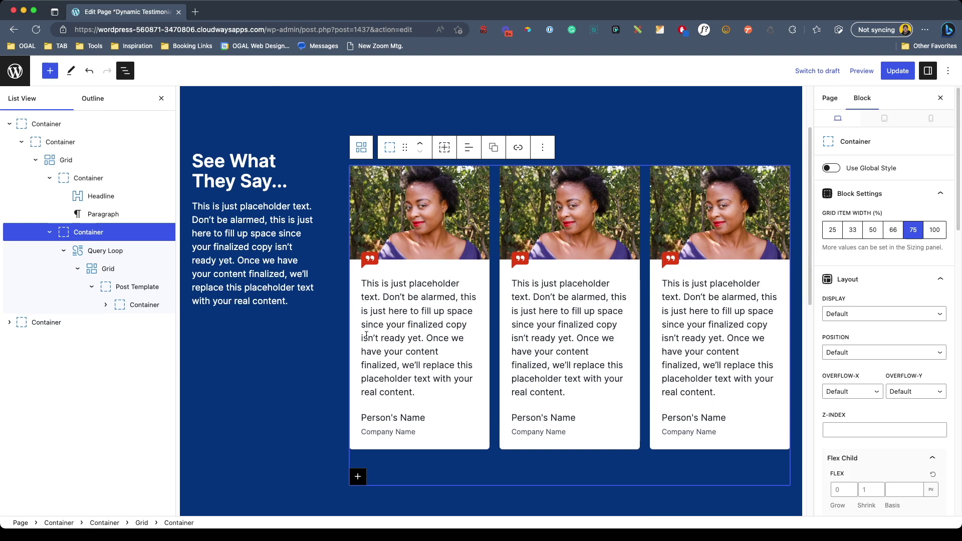
Step: Update the page and open the WordPress admin in a new tab
left_click(898, 71)
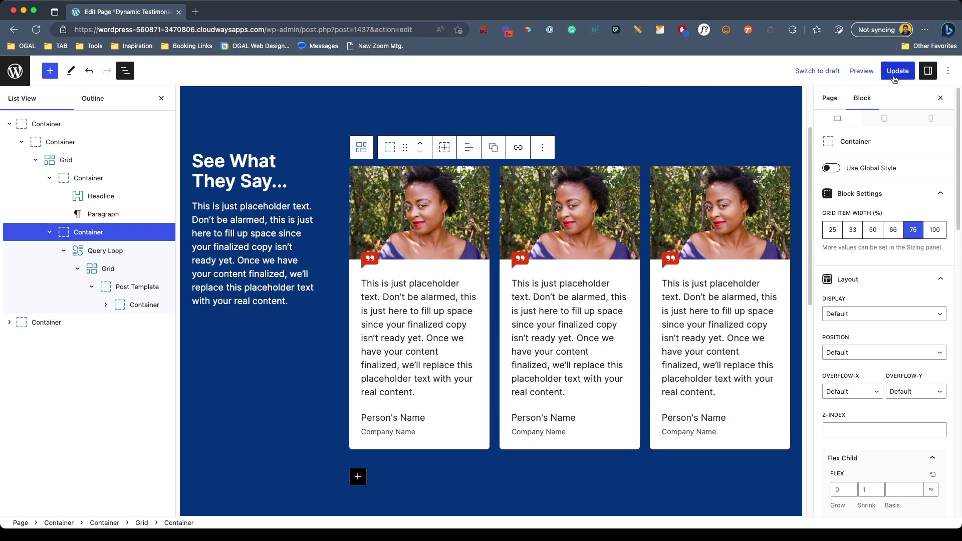
left_click(16, 71, "super")
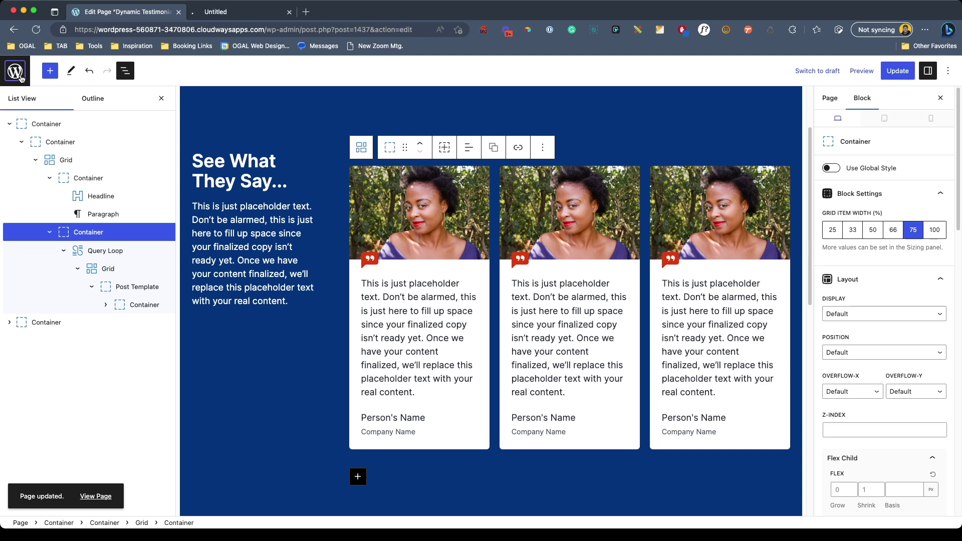
left_click(210, 14)
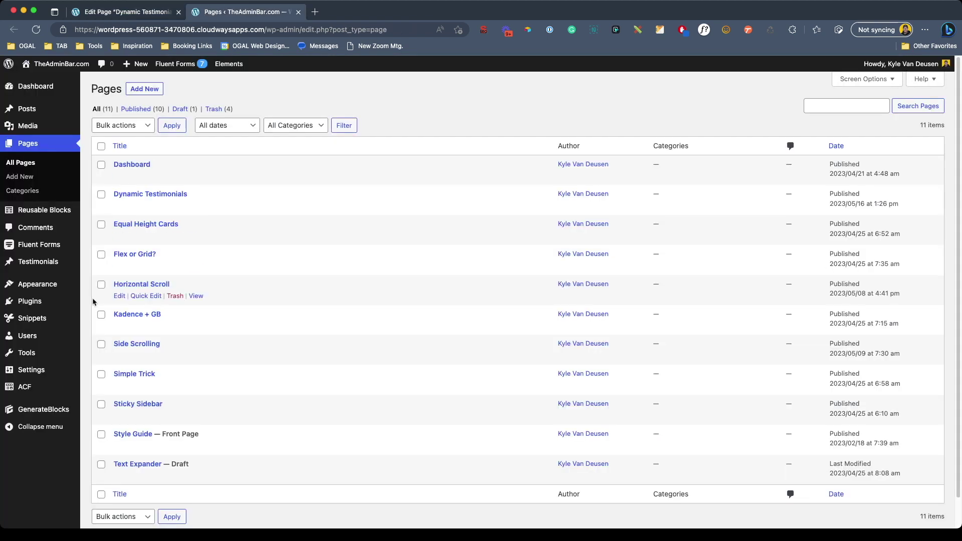
Step: Review the ACF Testimonial Fields group's image, text and company name fields
mouse_move(54, 387)
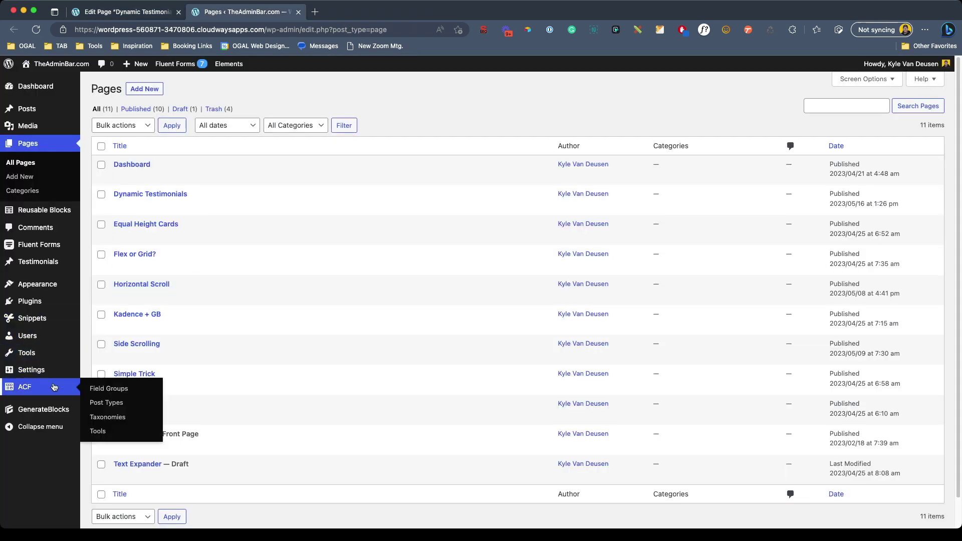
left_click(100, 389)
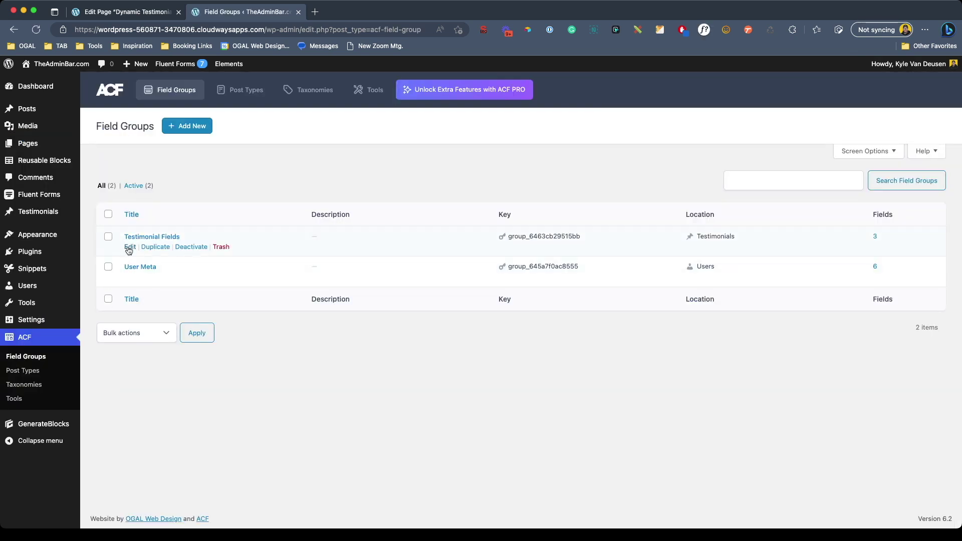
left_click(129, 248)
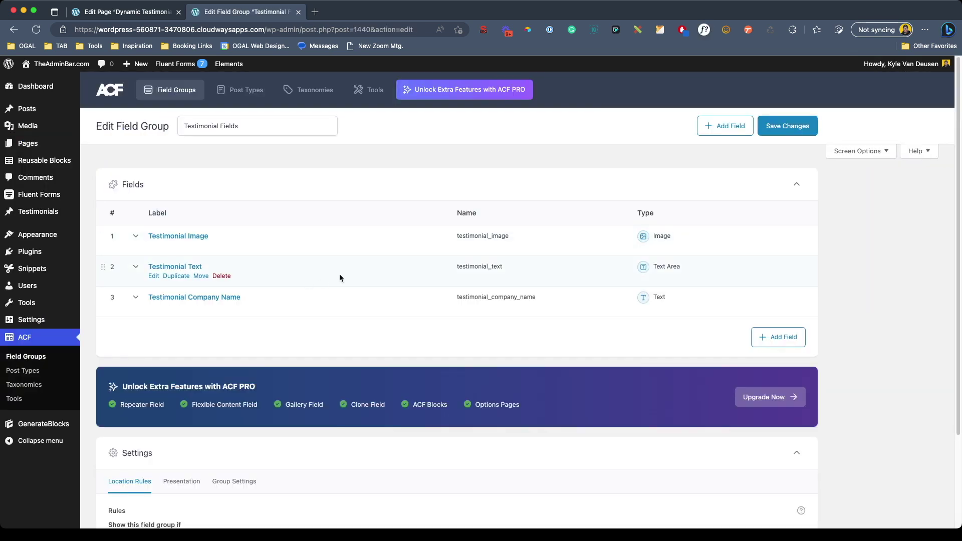
mouse_move(475, 273)
mouse_move(479, 299)
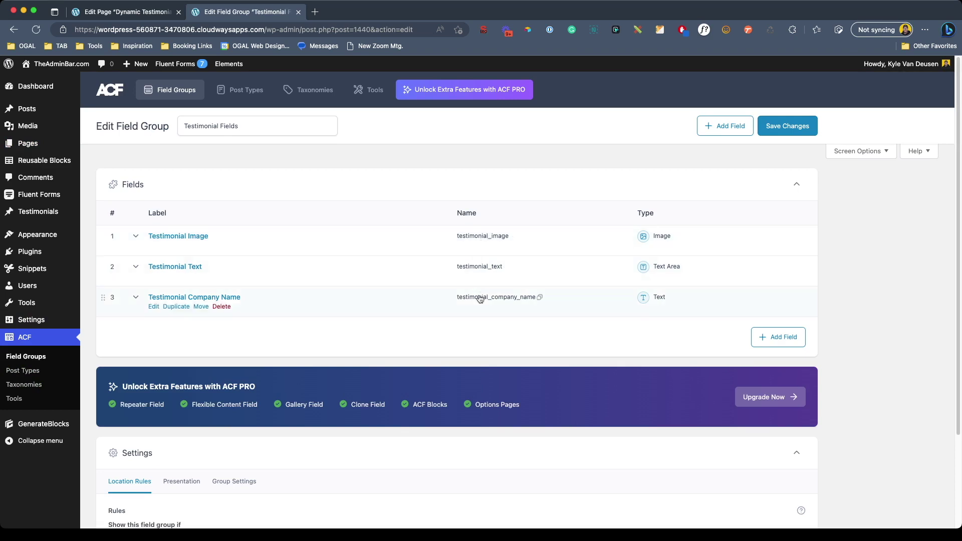
left_click(161, 18)
left_click(436, 208)
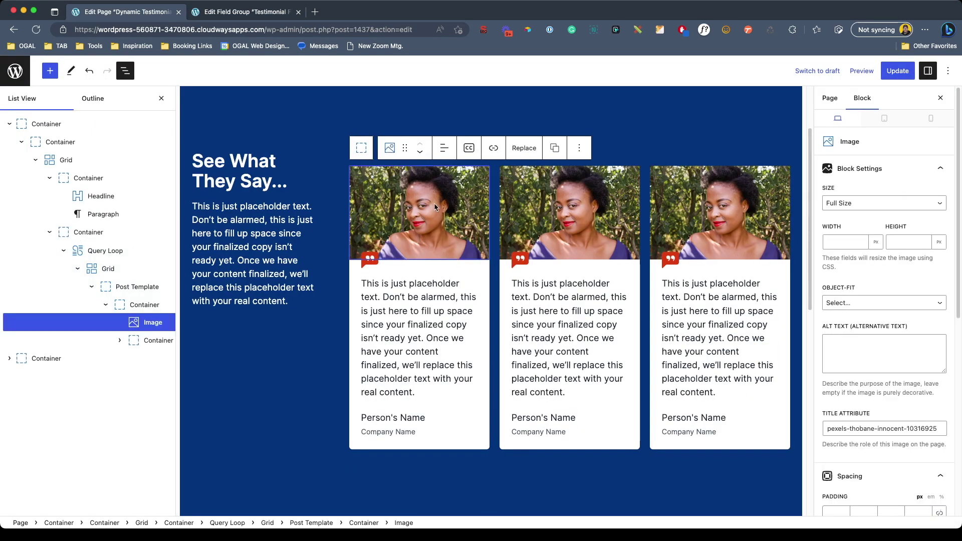
Step: Enable dynamic data on the card image, sourced from post meta field testimonial_image
scroll(894, 350, "down", 10)
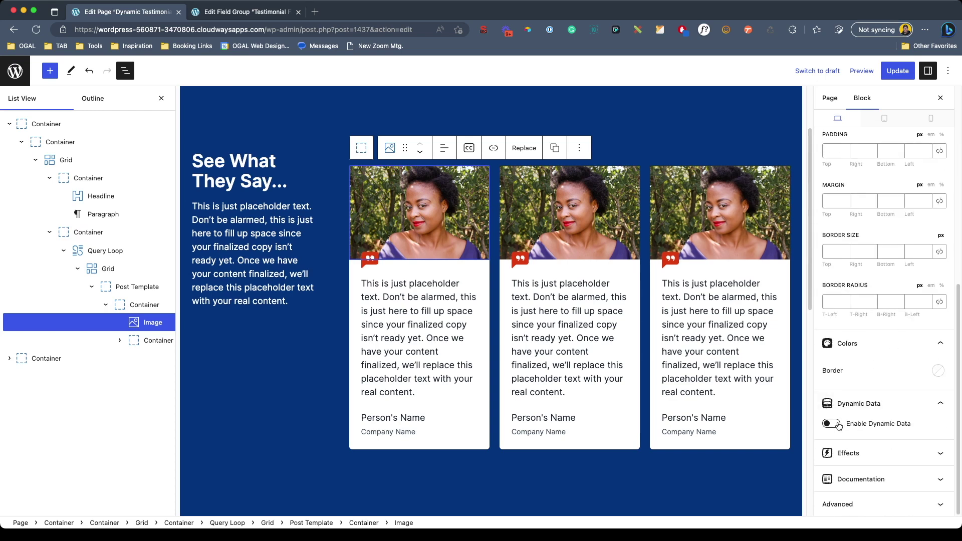
left_click(838, 425)
scroll(837, 422, "down", 3)
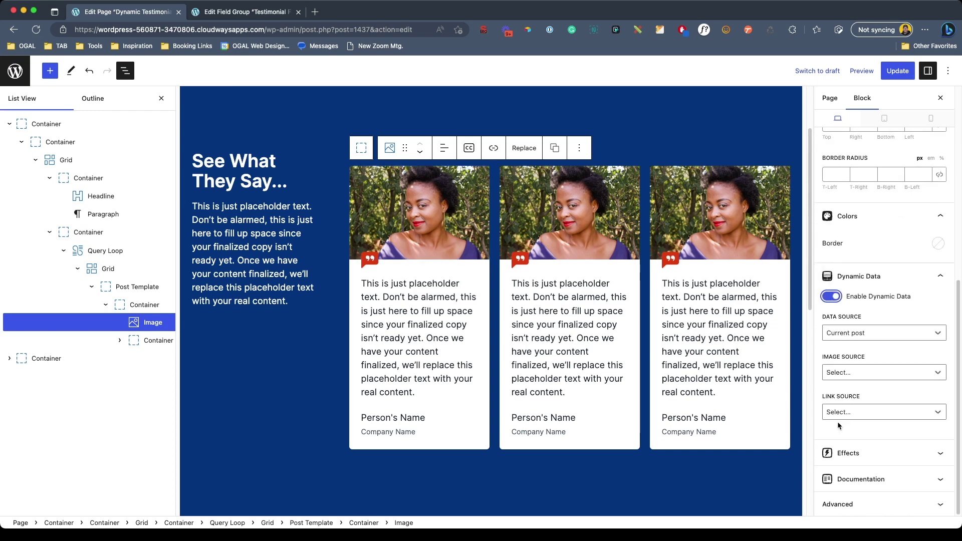
left_click(850, 373)
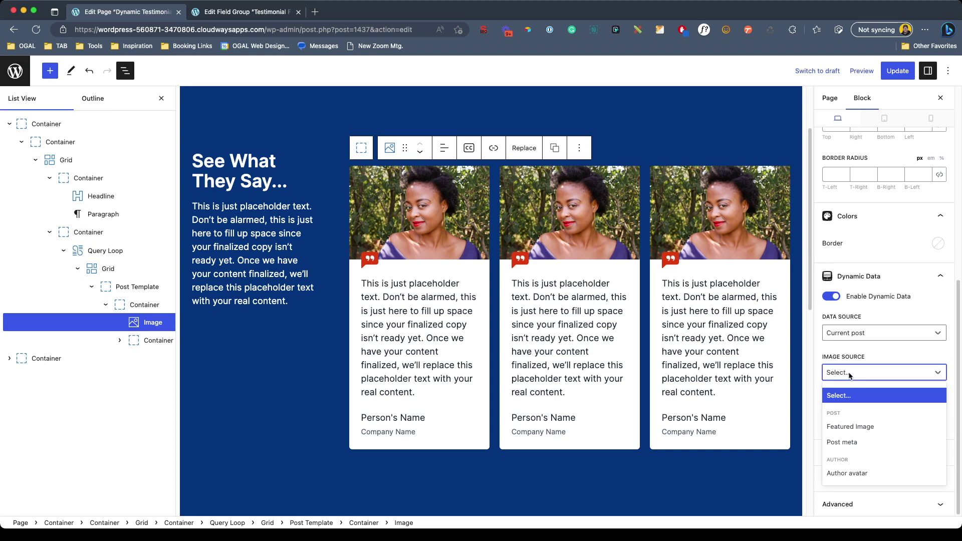
left_click(852, 443)
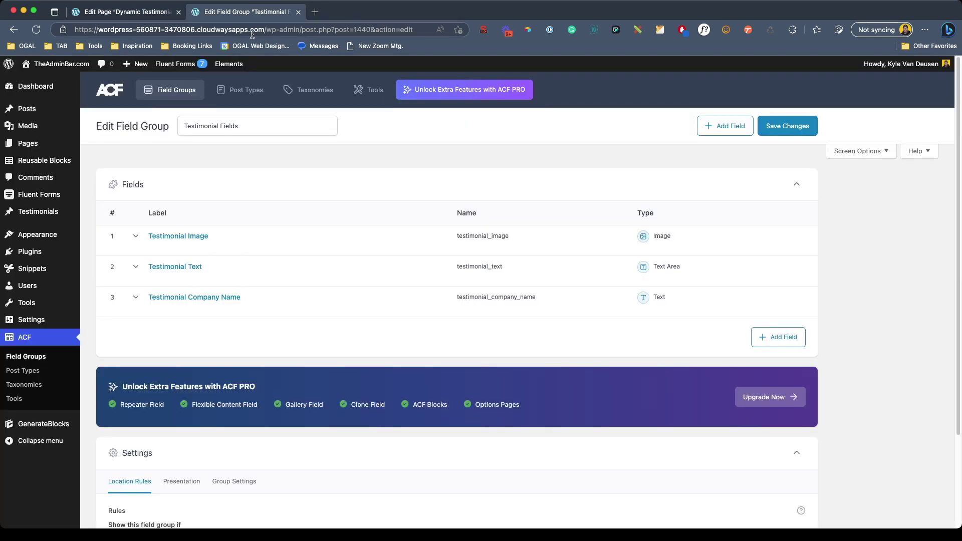
left_click(224, 12)
mouse_move(485, 240)
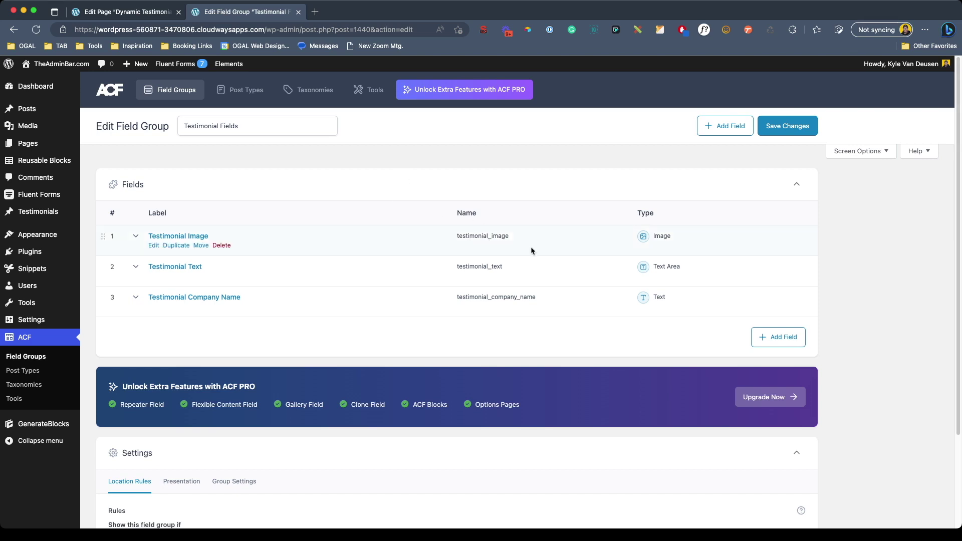
left_click(136, 16)
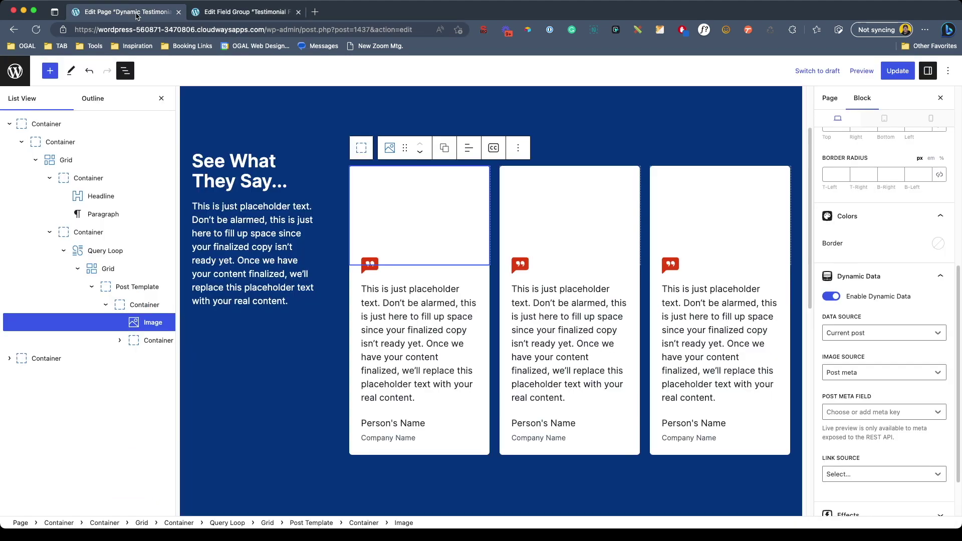
left_click(849, 412)
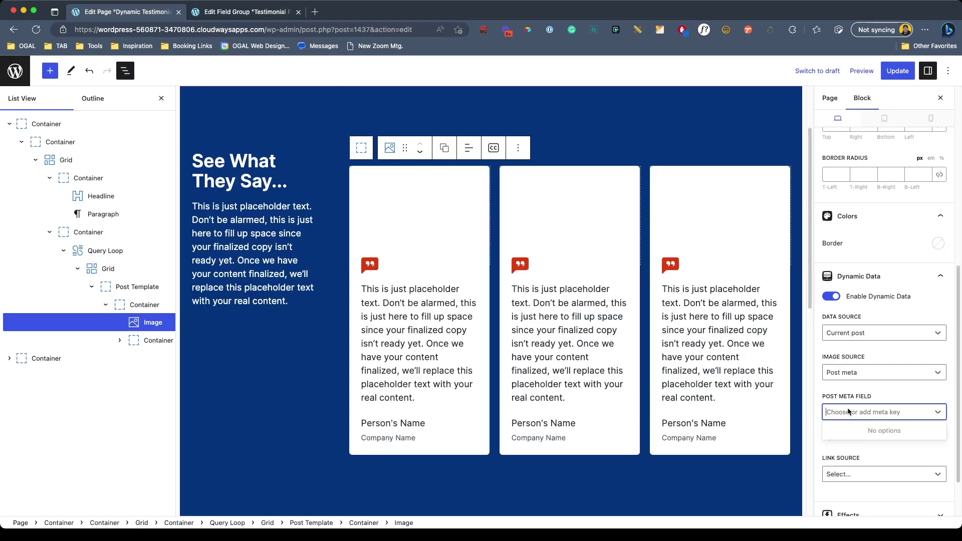
type("testimonial_image")
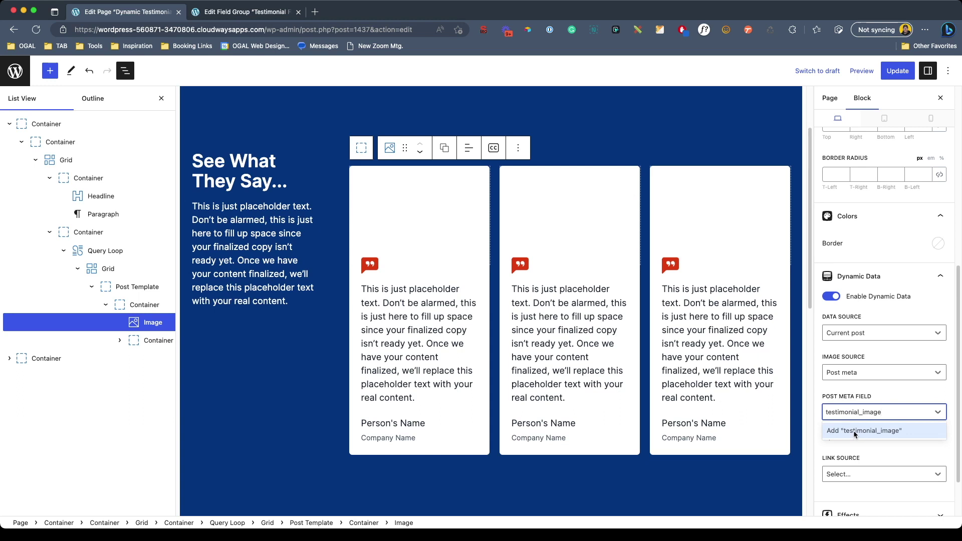
left_click(855, 431)
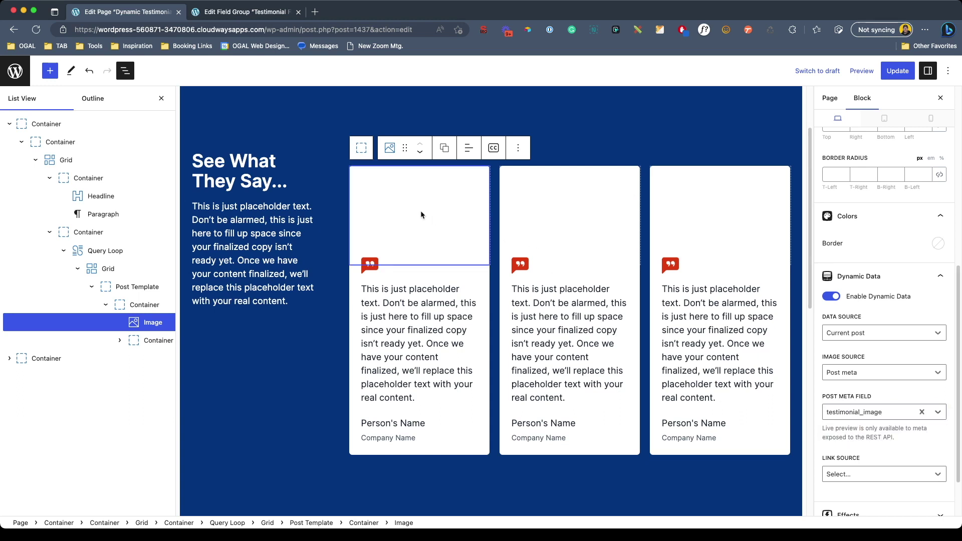
left_click(369, 291)
Step: Make the testimonial quote pull dynamic content from post meta field testimonial_text
triple_click(379, 297)
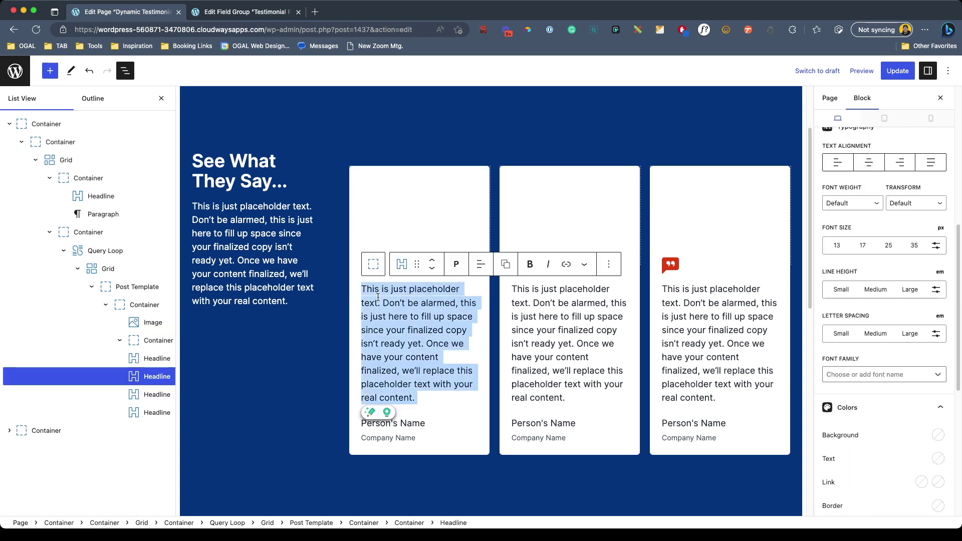
scroll(885, 391, "down", 6)
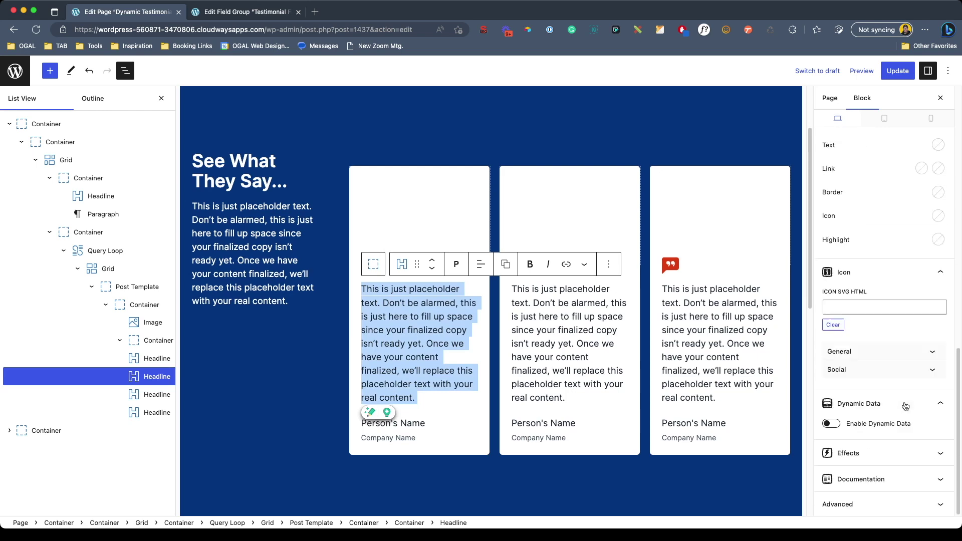
left_click(832, 424)
scroll(865, 467, "down", 2)
left_click(856, 398)
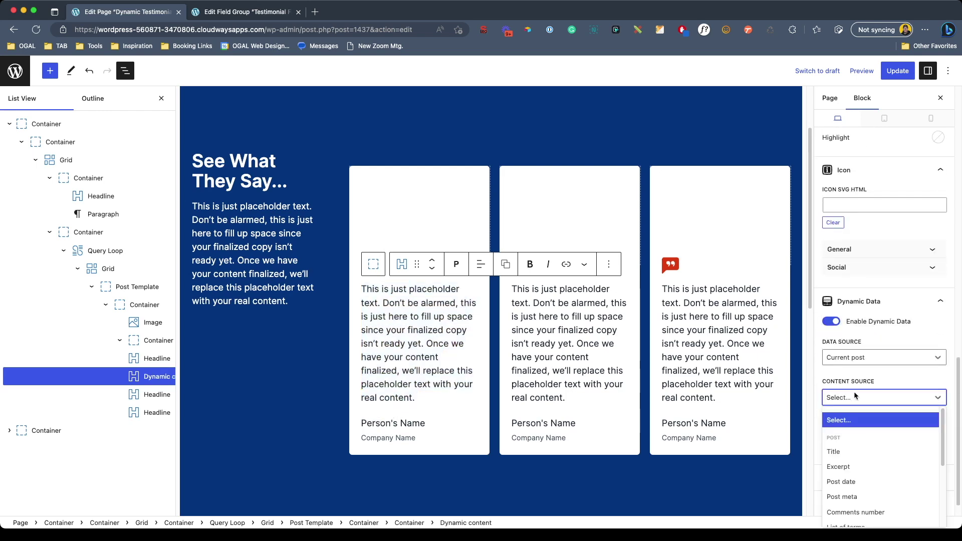
left_click(842, 496)
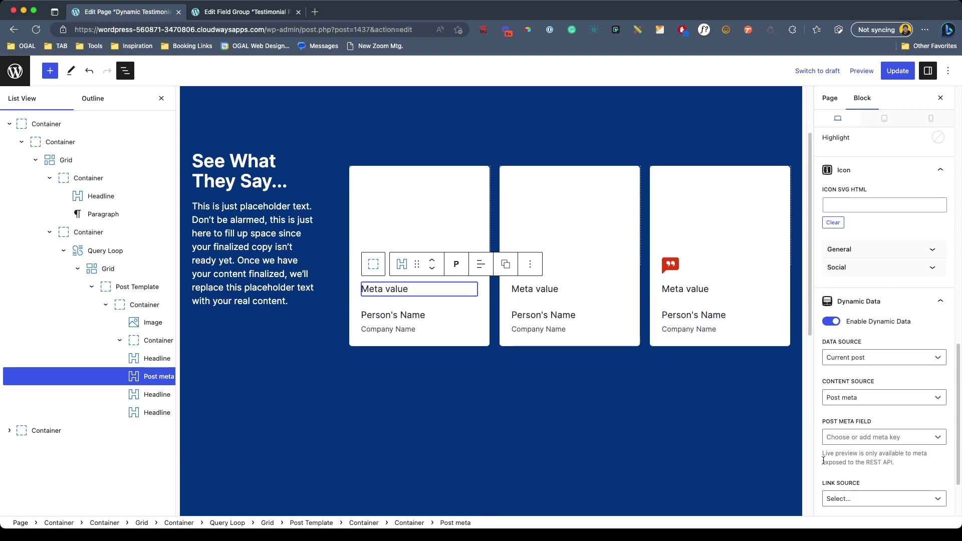
left_click(205, 15)
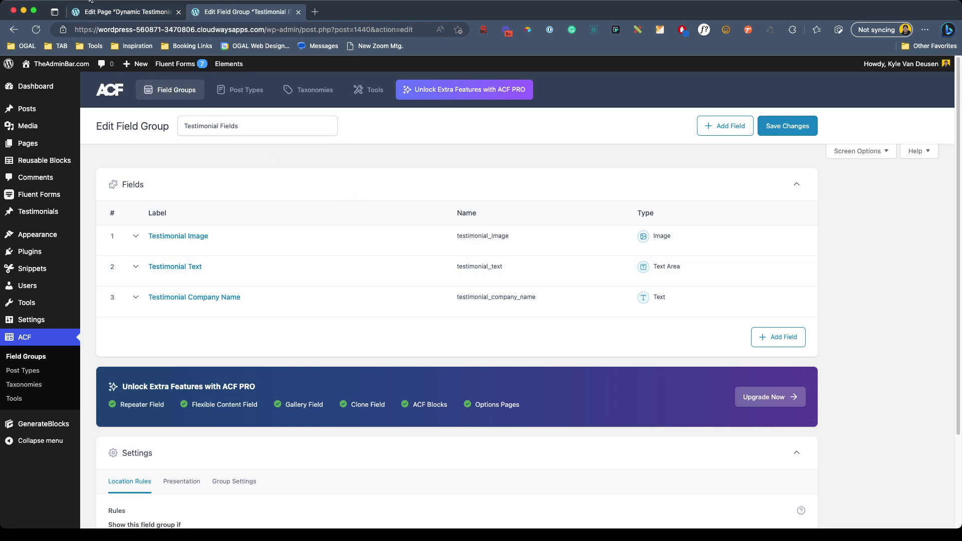
left_click(102, 12)
left_click(873, 438)
type("testimonial_text")
left_click(862, 457)
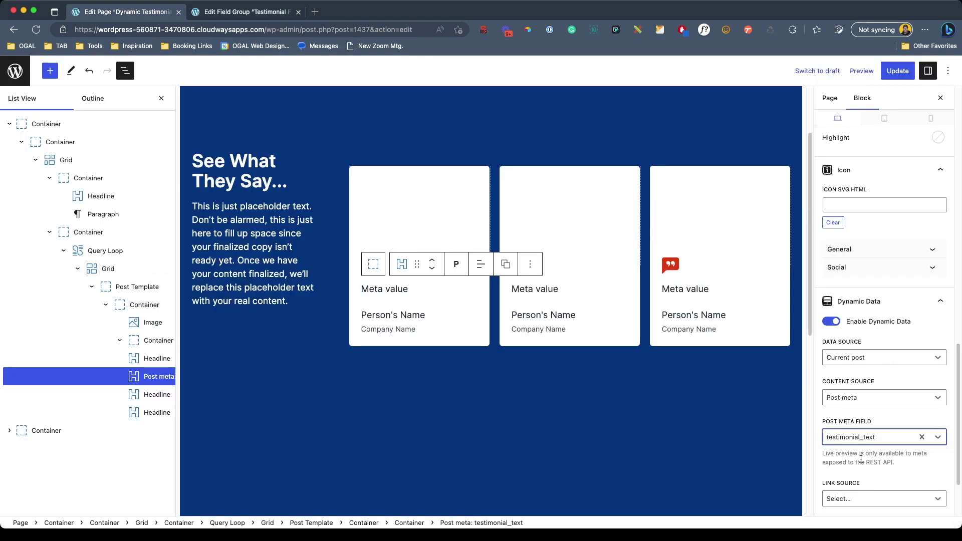
Step: Make the name line show each testimonial's post title via dynamic data
left_click(400, 309)
left_click(830, 424)
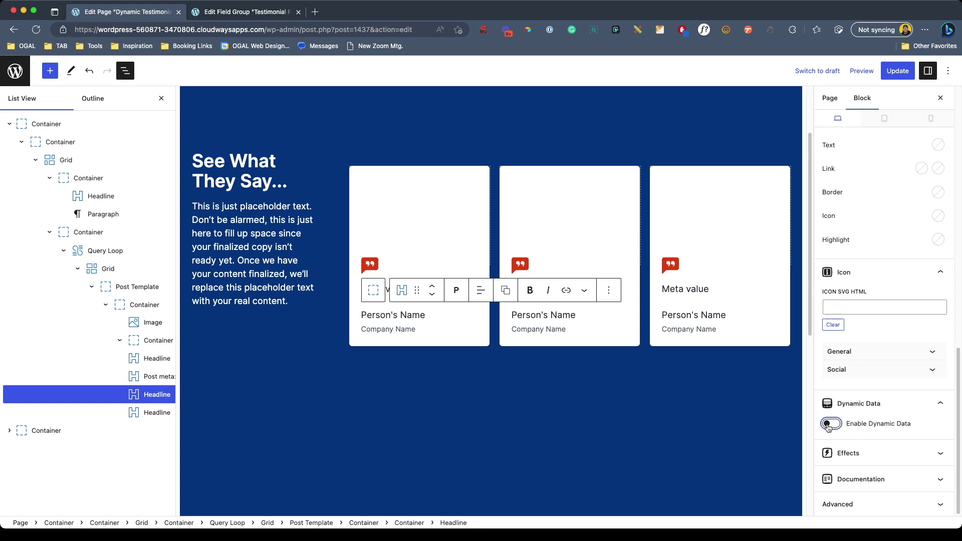
scroll(832, 416, "down", 5)
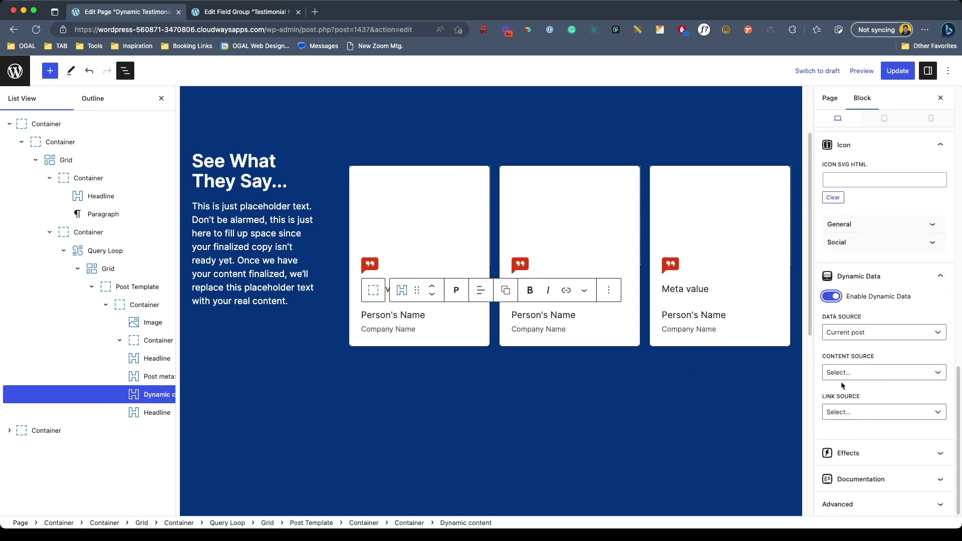
left_click(844, 375)
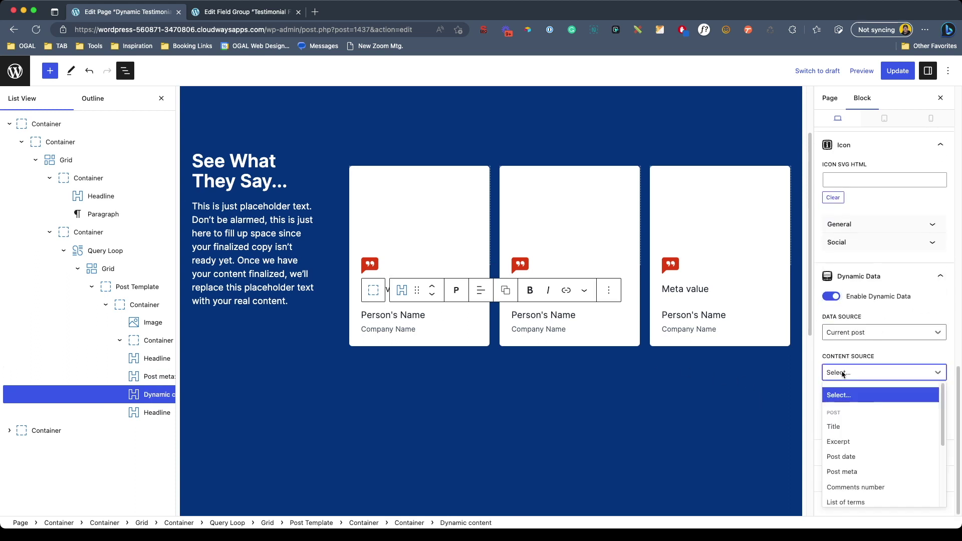
left_click(847, 427)
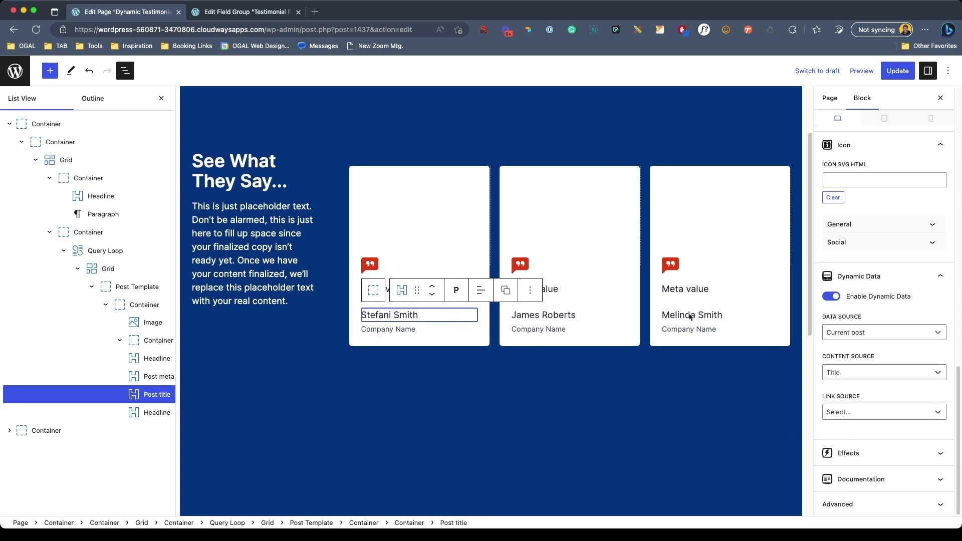
Step: Pull the company line from testimonial_company_name, update the page, and view it live
left_click(380, 331)
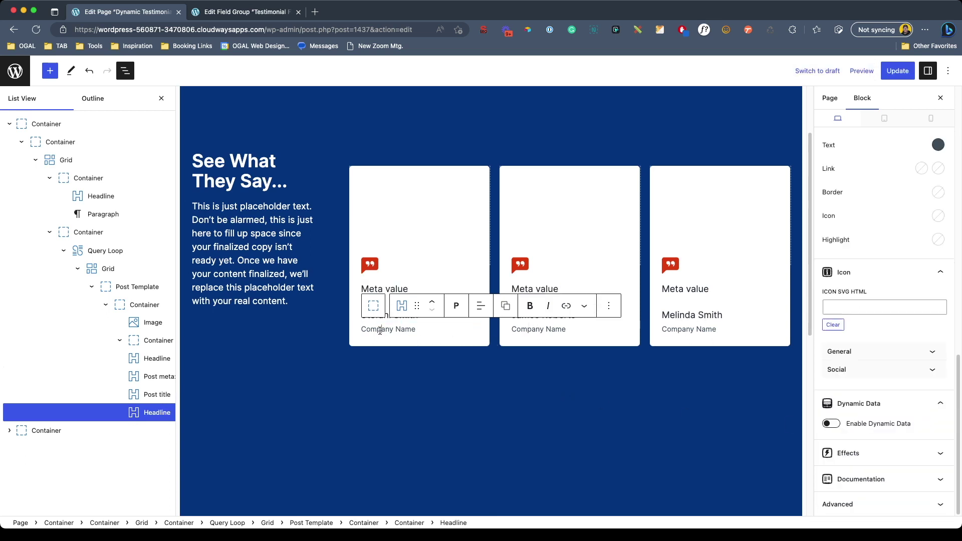
left_click(832, 425)
scroll(862, 411, "down", 2)
left_click(854, 420)
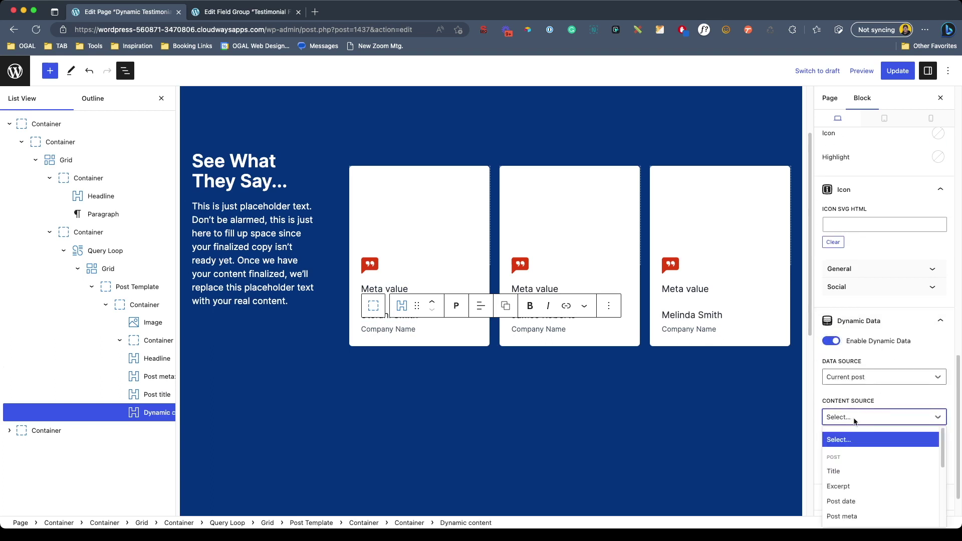
left_click(859, 477)
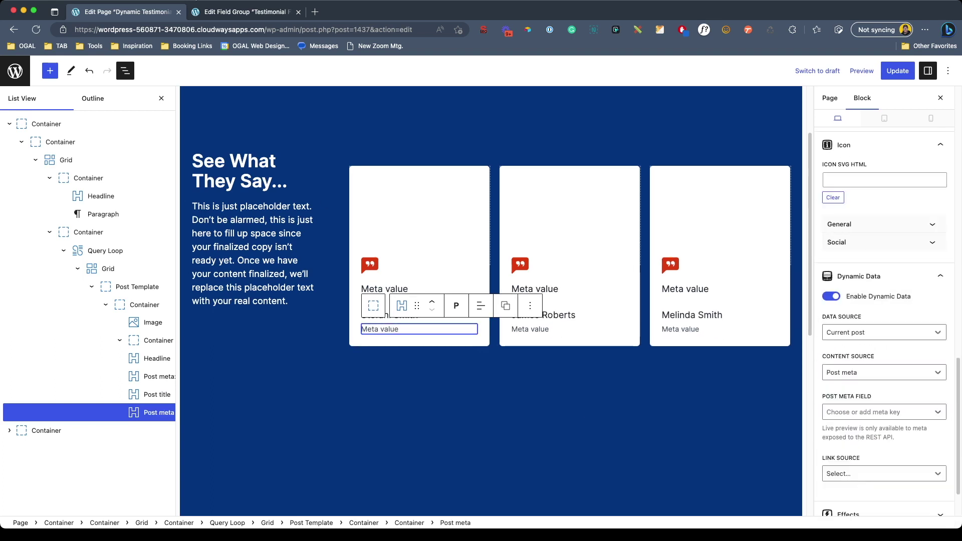
left_click(216, 14)
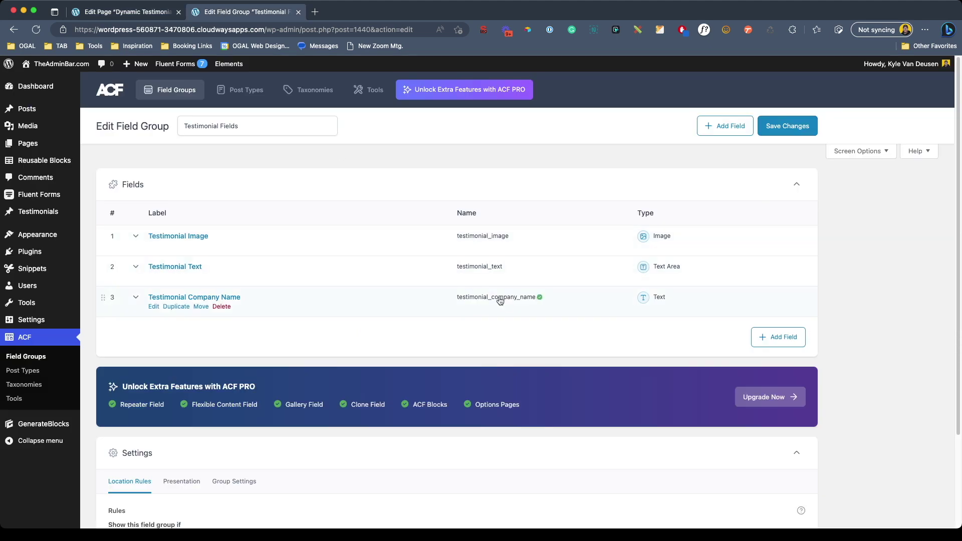
left_click(128, 11)
left_click(843, 411)
type("testimonial_company_name")
left_click(860, 432)
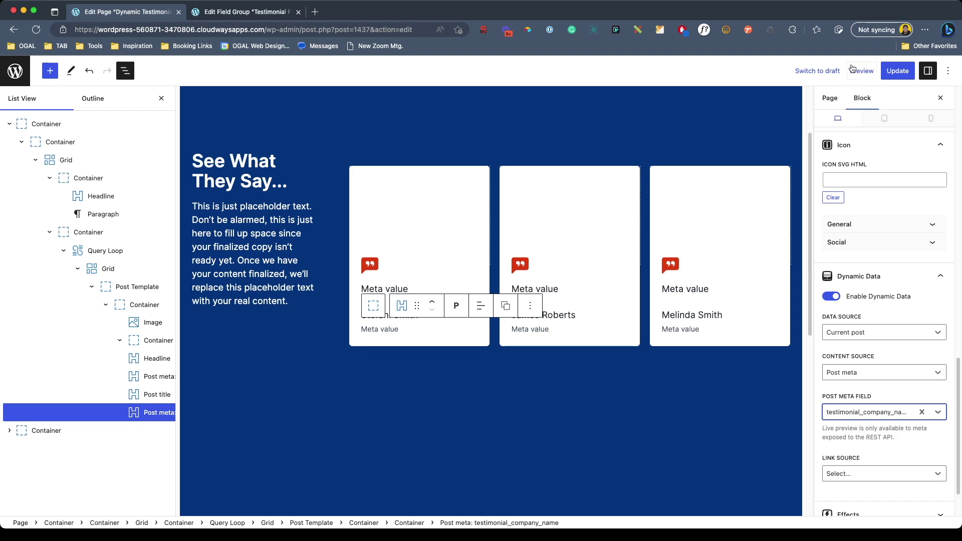
left_click(898, 70)
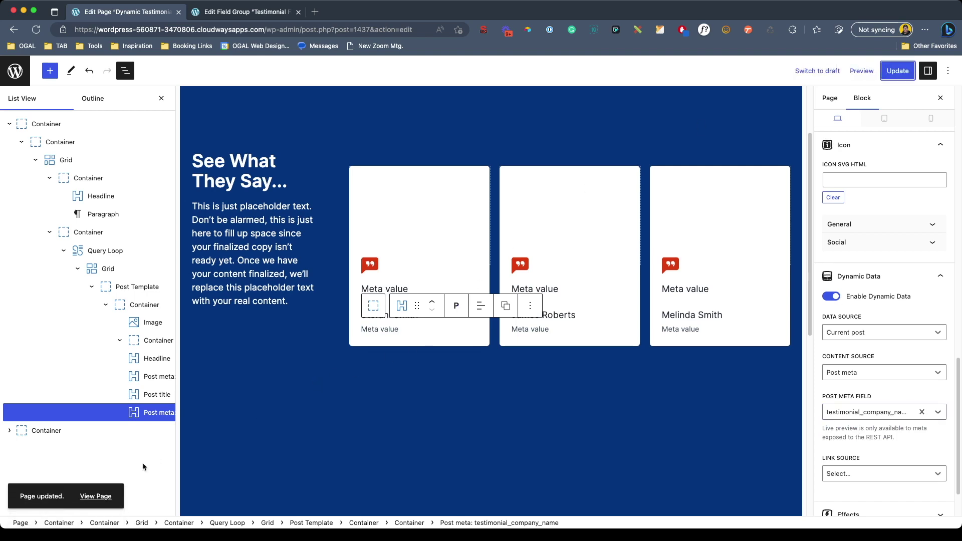
left_click(95, 496, "super")
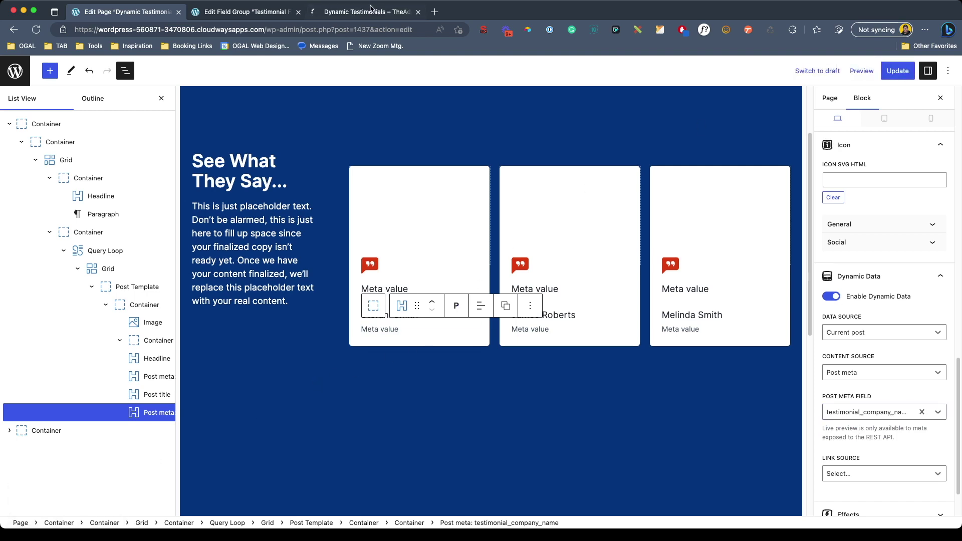
Step: Inspect the live cards' quote, name, company and the See What They Say... heading
left_click(369, 12)
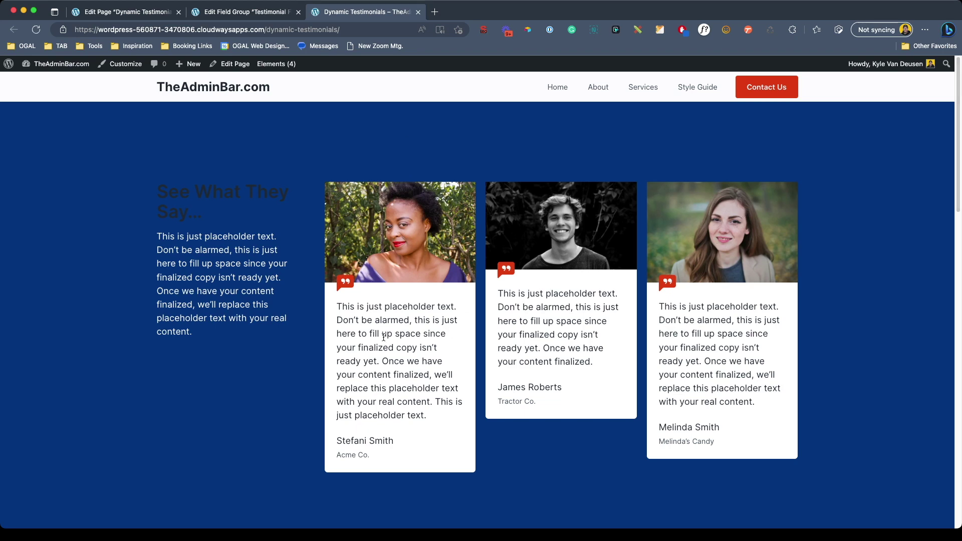
left_click_drag(360, 317, 436, 389)
left_click(446, 396)
mouse_move(396, 442)
left_mouse_down()
mouse_move(369, 444)
mouse_move(403, 456)
left_mouse_up()
left_click(402, 457)
left_click_drag(206, 222, 159, 180)
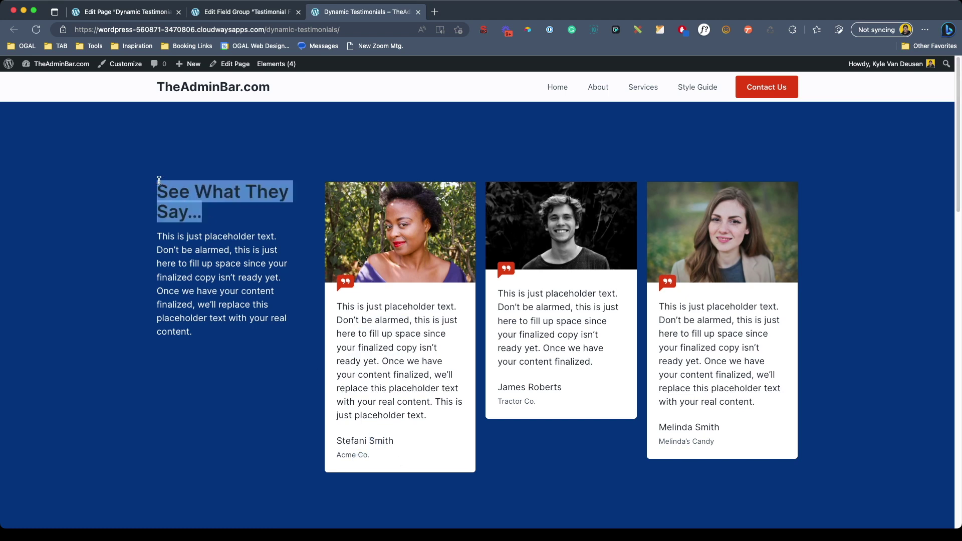
left_click(158, 180)
left_click_drag(221, 229, 155, 189)
left_click(155, 188)
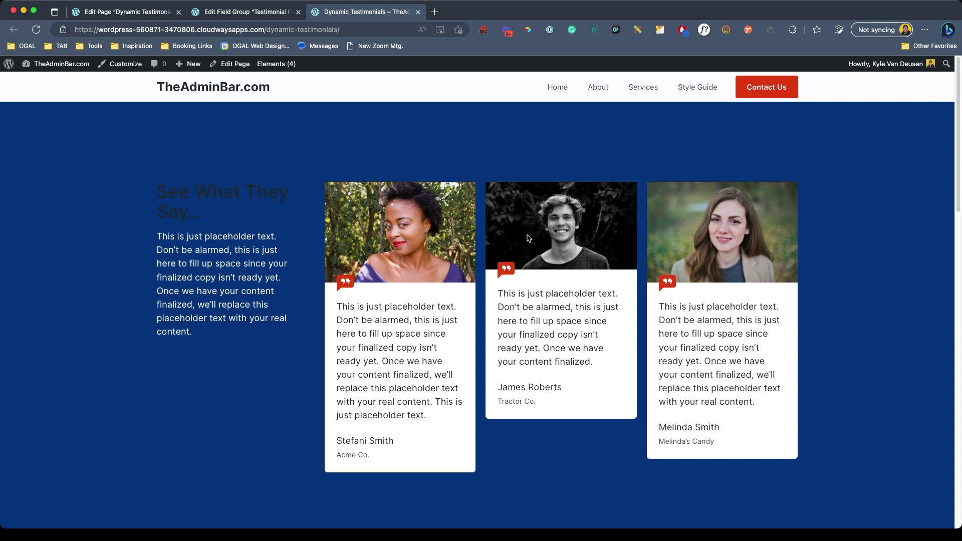
Step: Give the card image a 150 px height with Cover object-fit
left_click(112, 14)
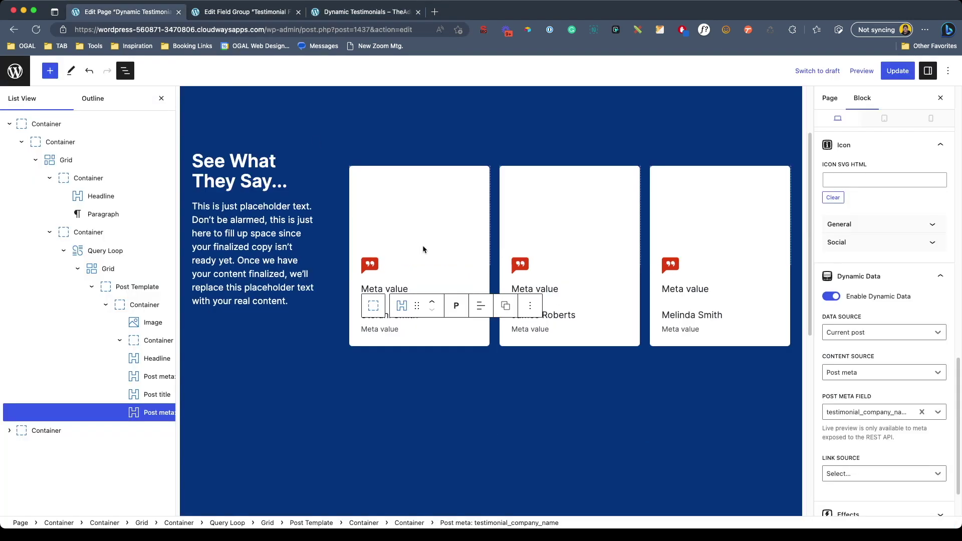
left_click(429, 213)
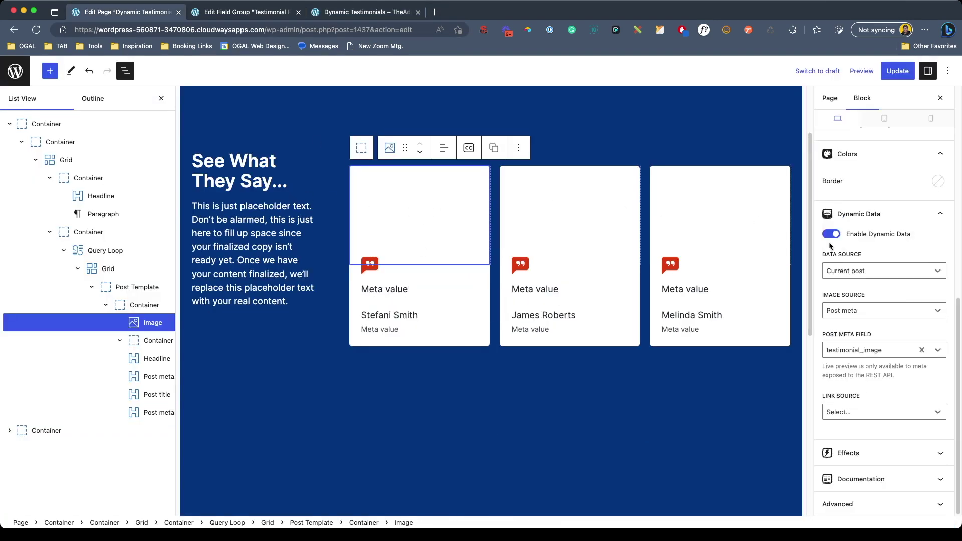
scroll(887, 241, "up", 5)
left_click(907, 242)
type("200")
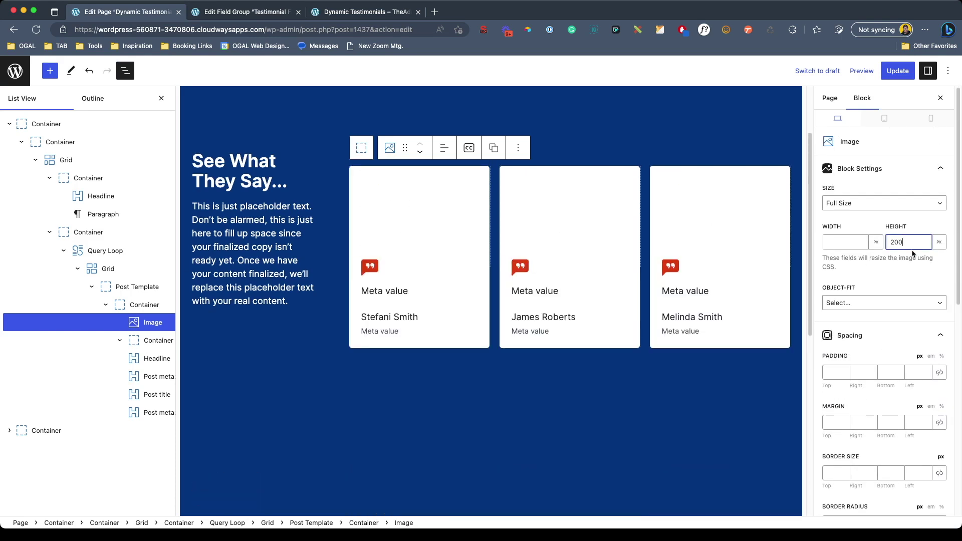
key("super+s")
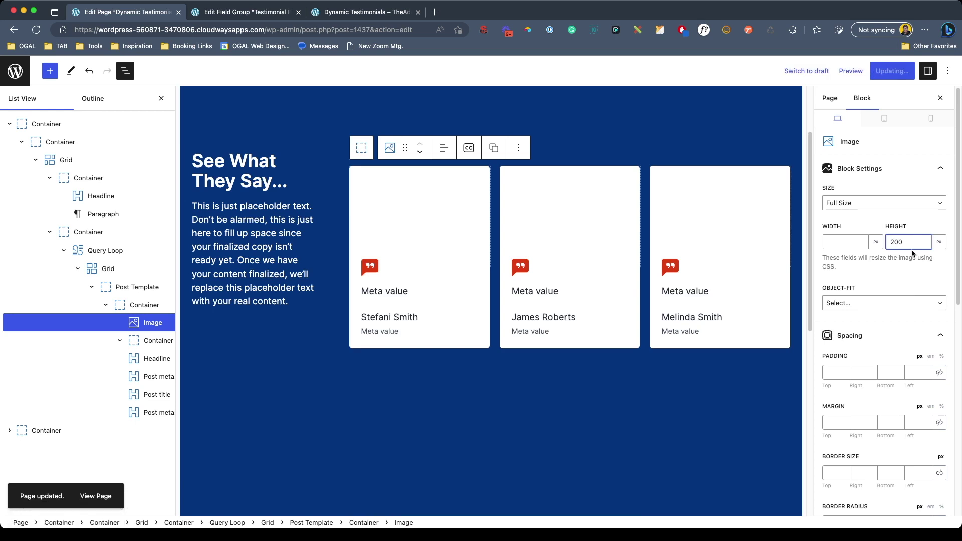
key("BackSpace")
key("BackSpace")
key("BackSpace")
type("150")
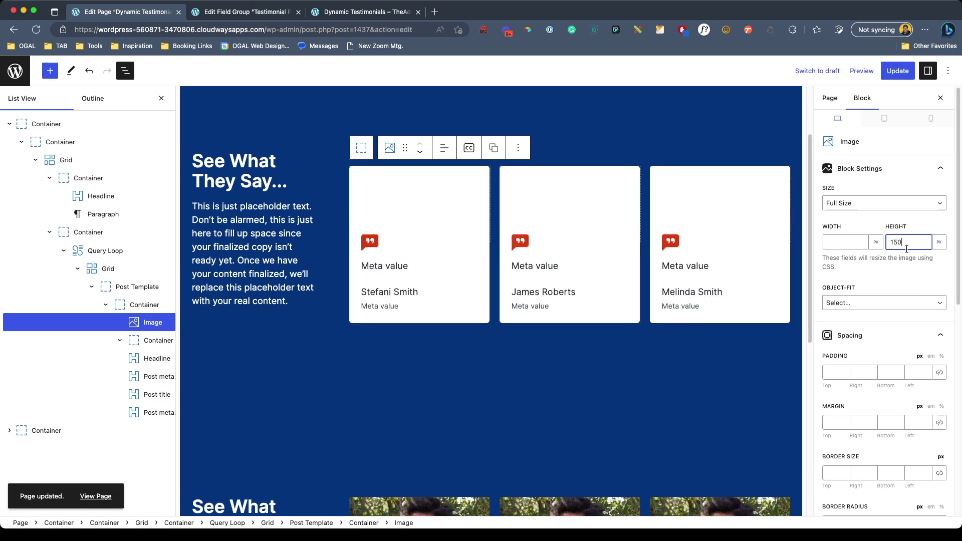
left_click(858, 304)
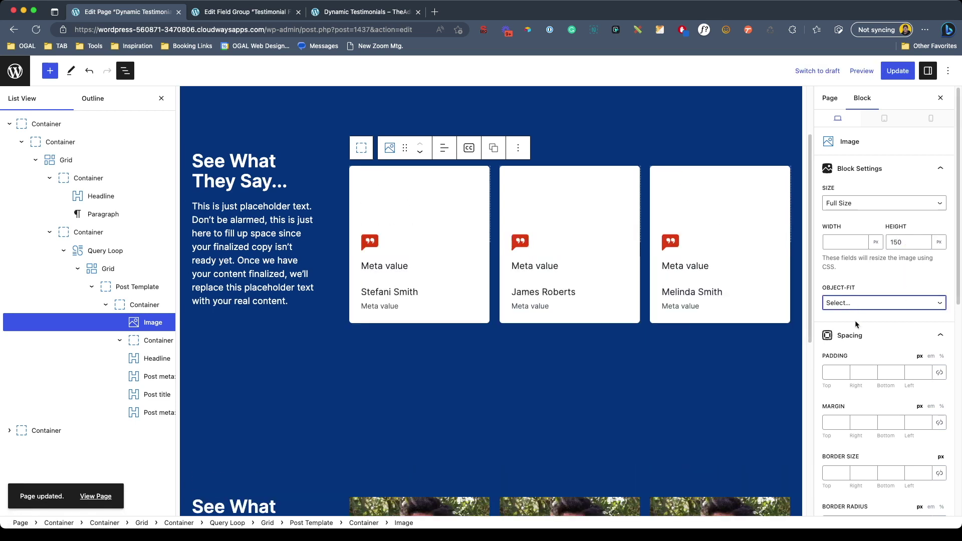
key("c")
Step: Make the See What They Say... heading white, update, and reload the live page
left_click(212, 167)
scroll(936, 371, "down", 10)
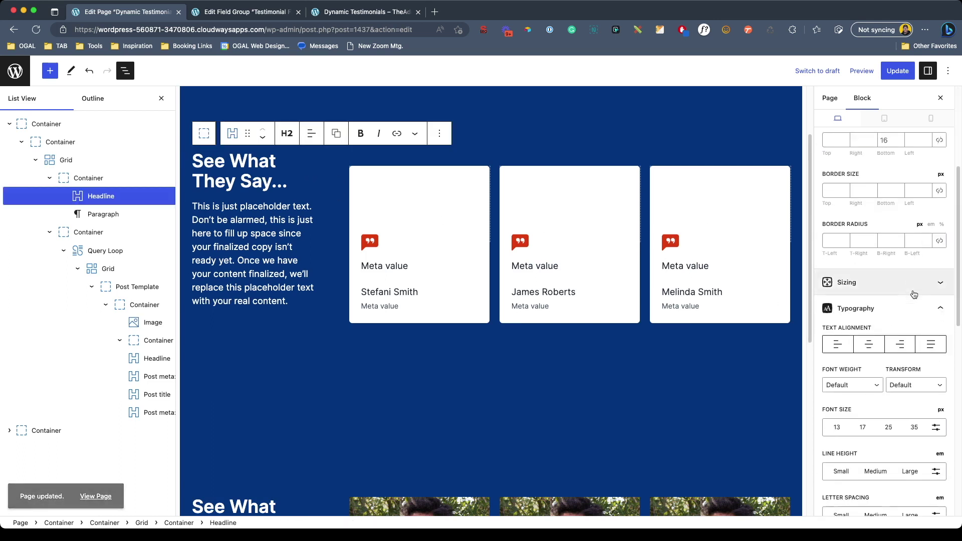
left_click(939, 306)
left_click(879, 258)
left_click(898, 71)
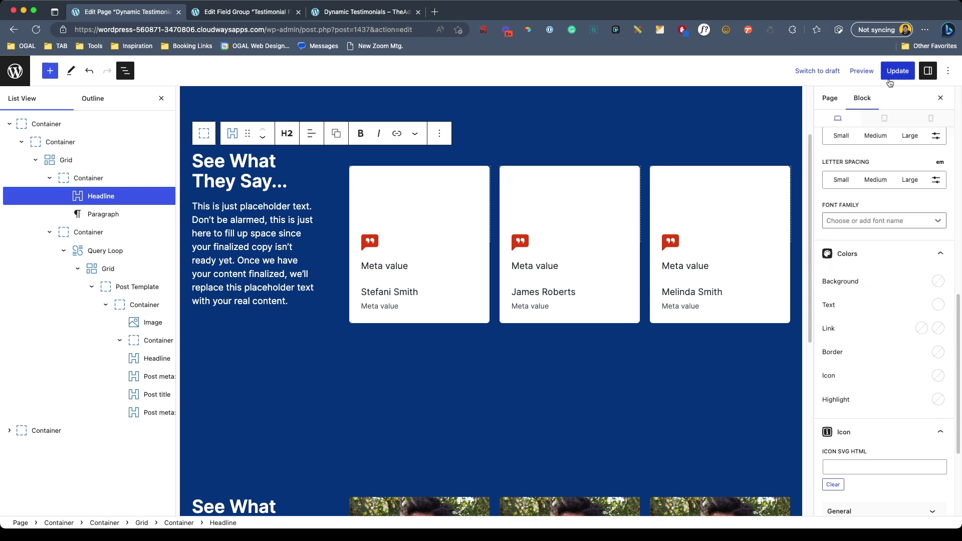
left_click(368, 12)
key("super+r")
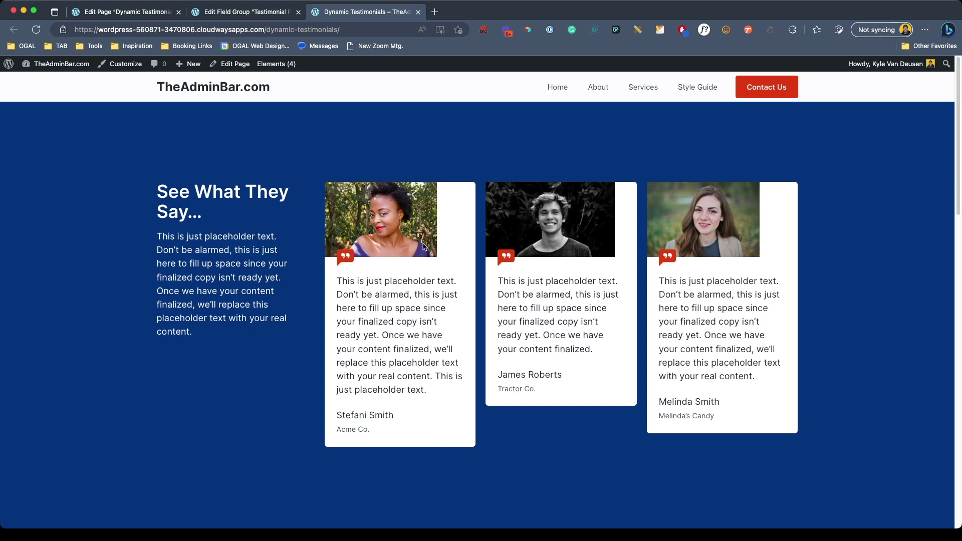
left_click(133, 11)
Step: Set card images to 100% width and 200 px height, update, and check the live page
left_click(423, 198)
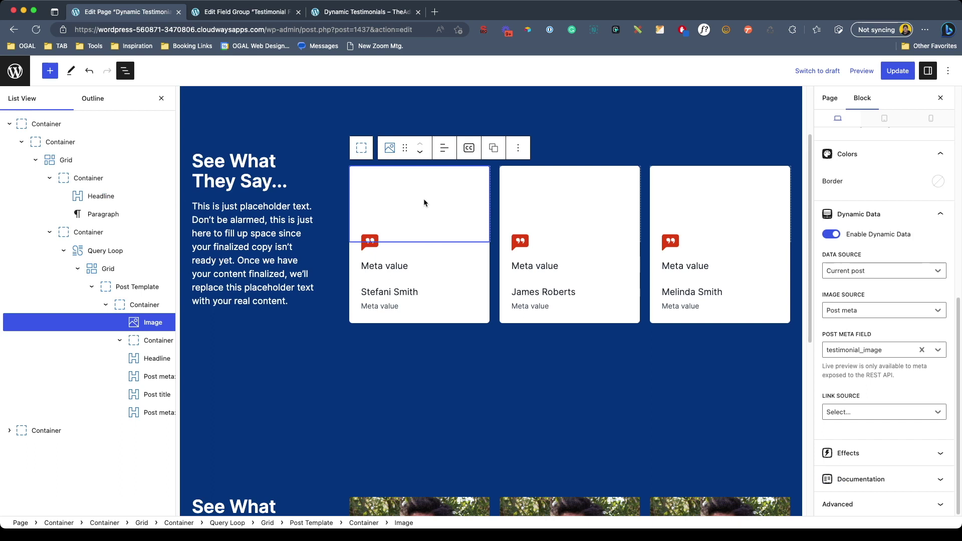
left_click(891, 216)
left_click(841, 243)
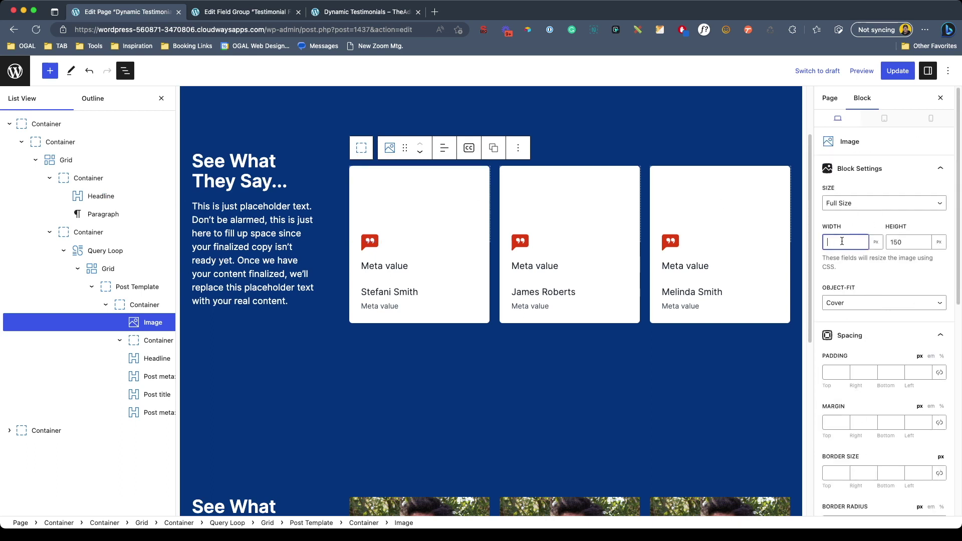
type("100")
left_click(872, 243)
double_click(897, 242)
type("200")
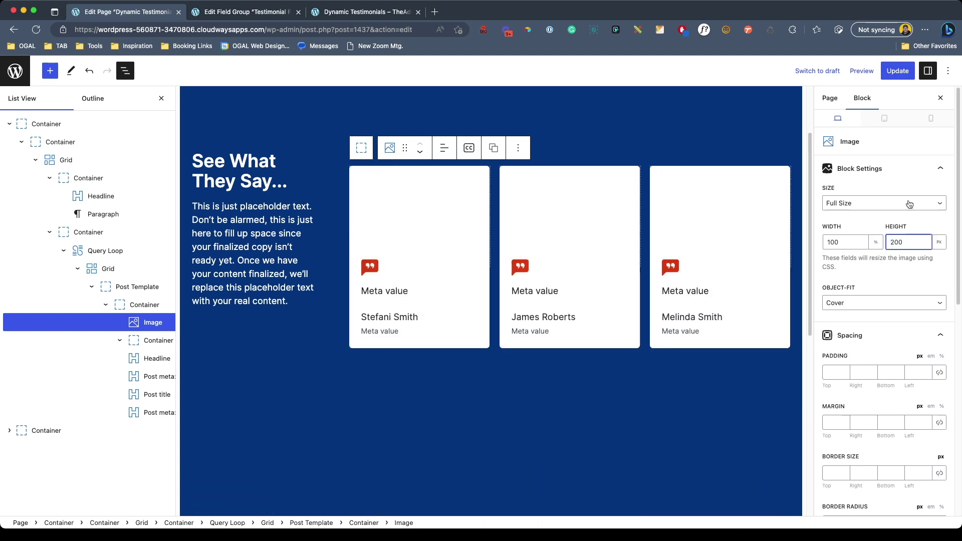
left_click(897, 70)
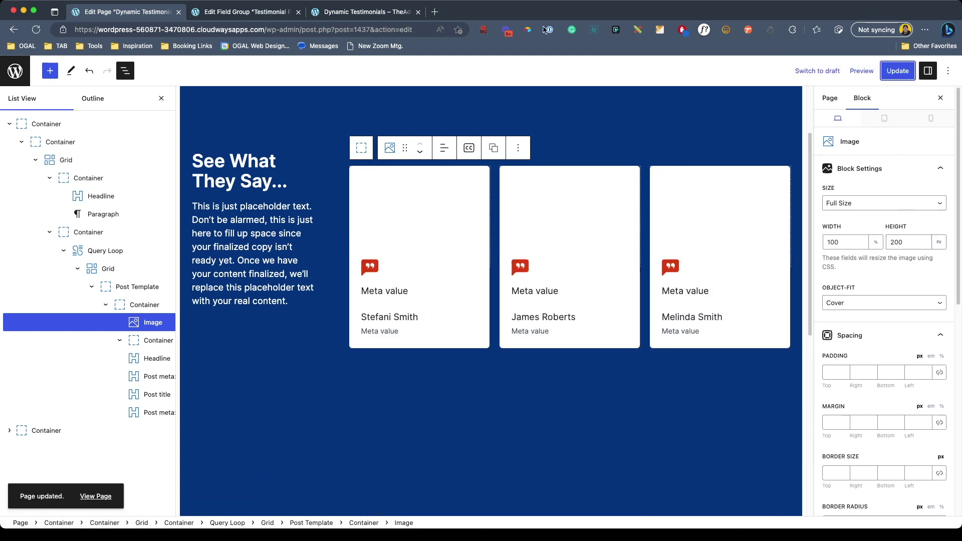
left_click(343, 13)
key("super+r")
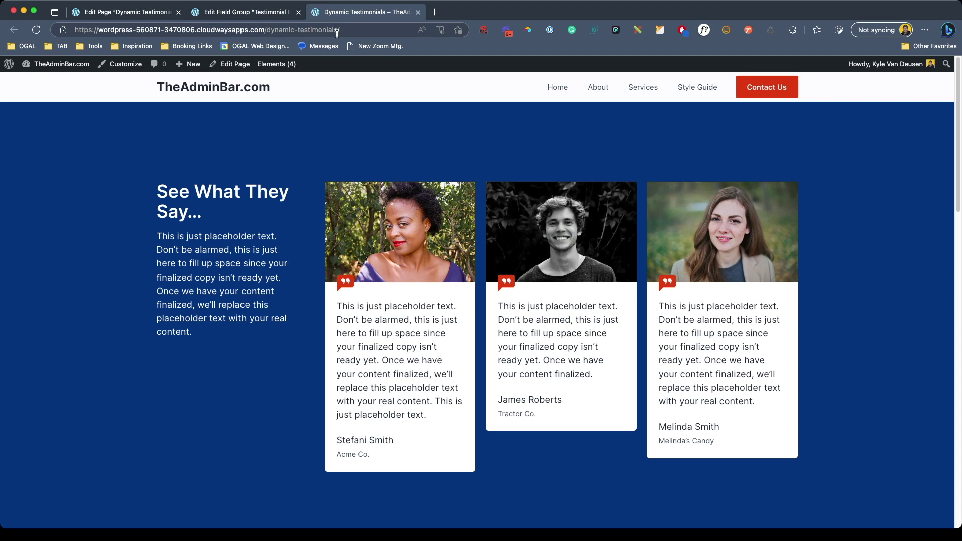
left_click(135, 15)
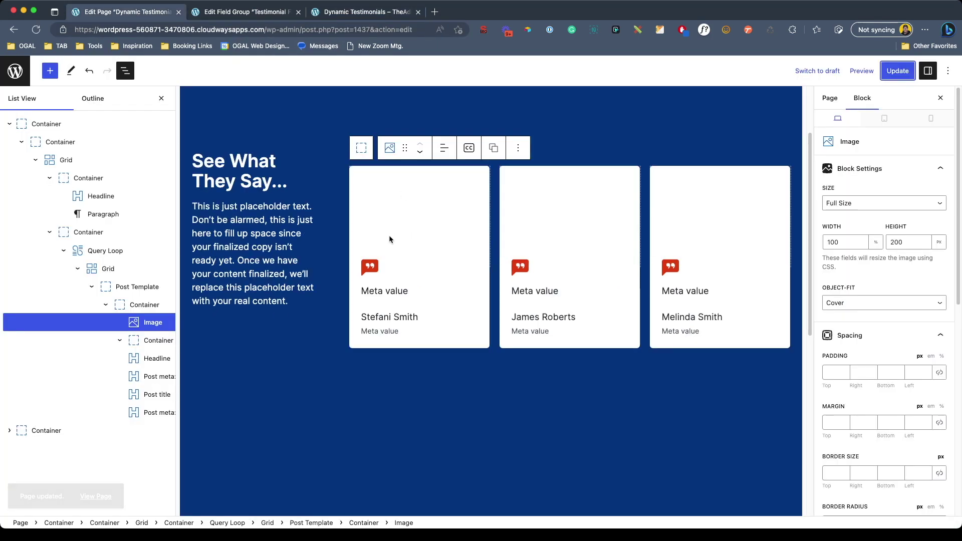
Step: At tablet width, make the intro container 33% wide and the cards container 66% wide
left_click(885, 118)
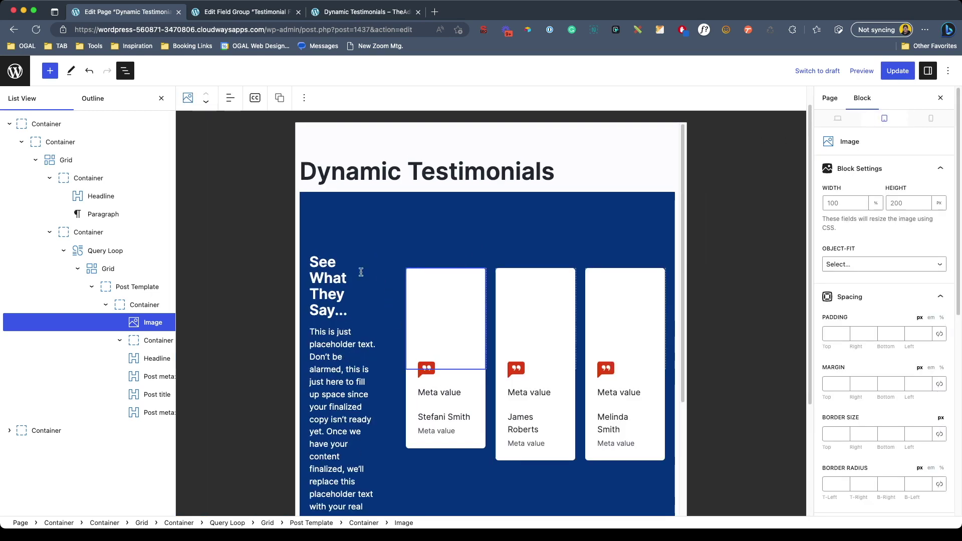
scroll(337, 385, "down", 1)
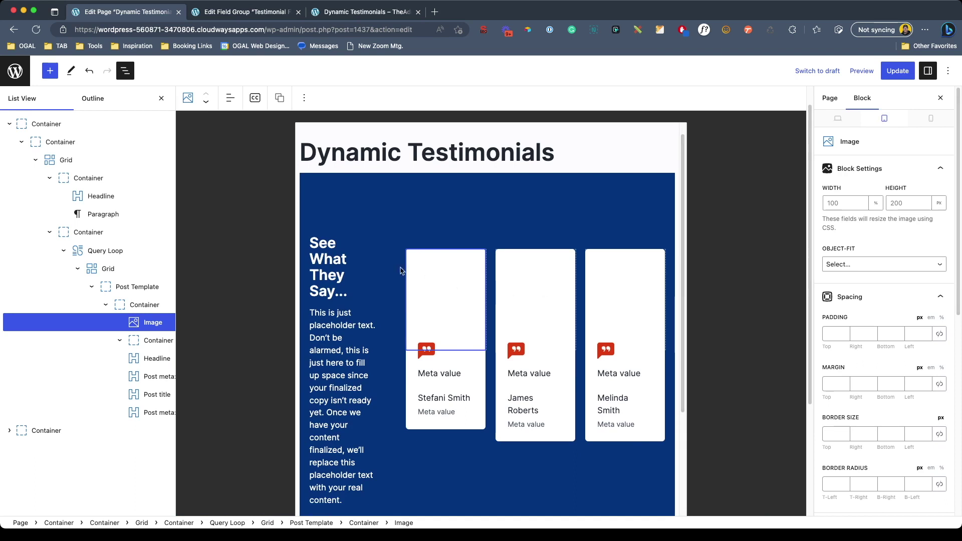
left_click(77, 179)
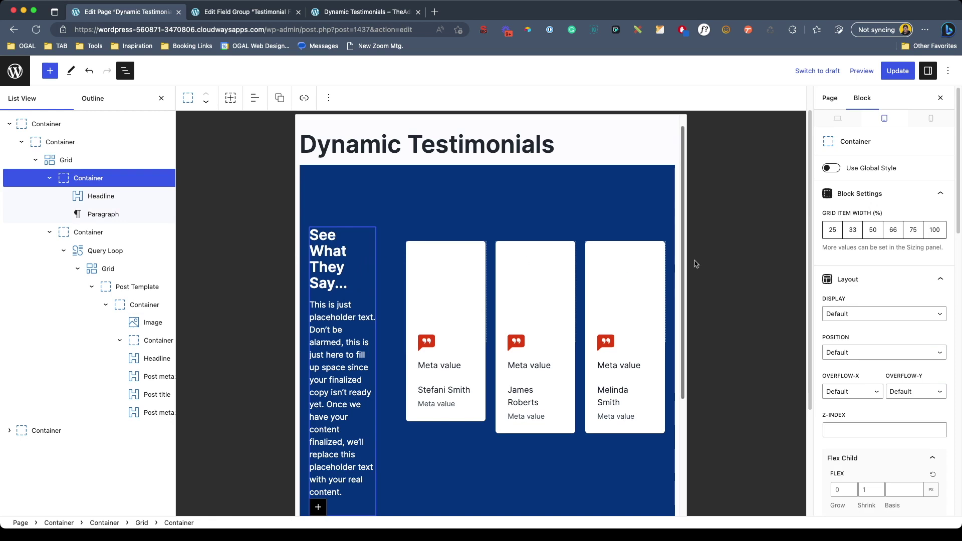
left_click(854, 233)
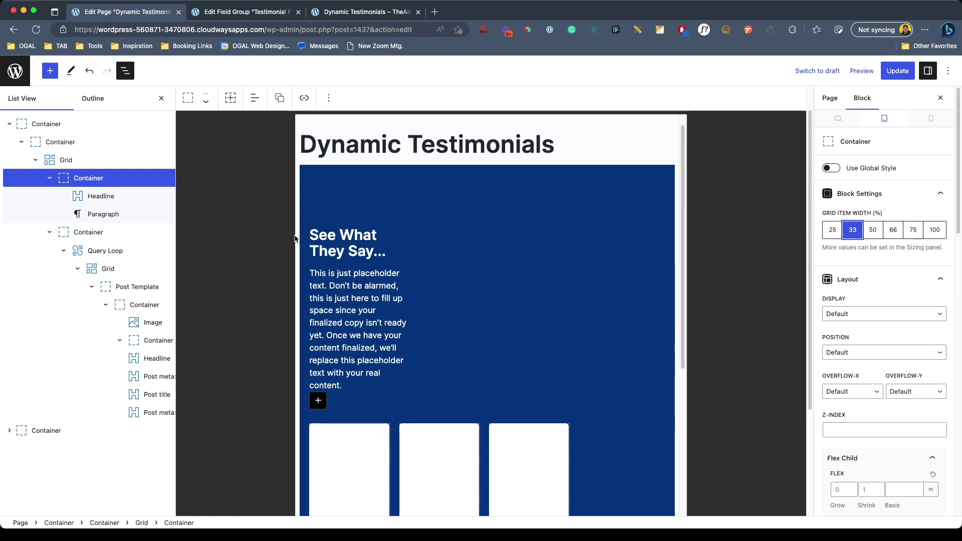
left_click(91, 233)
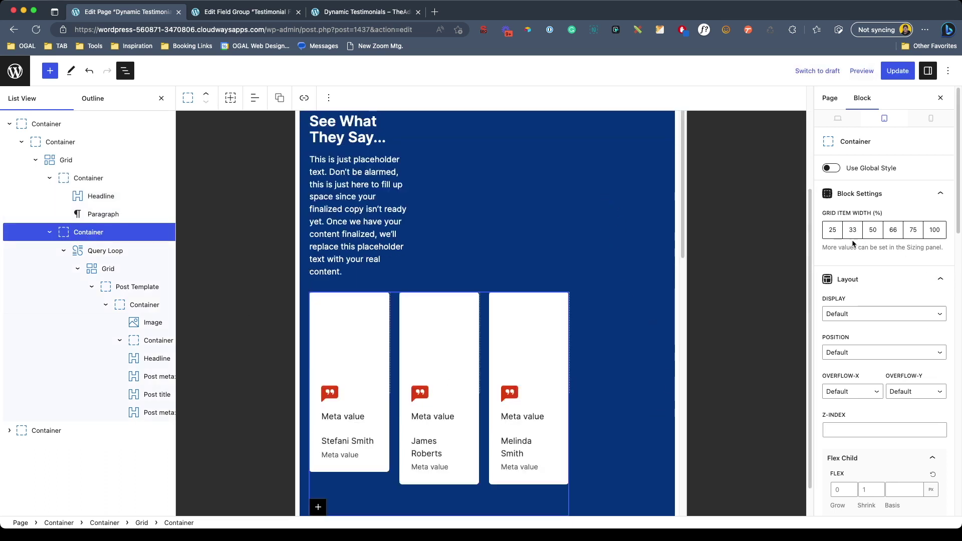
left_click(893, 230)
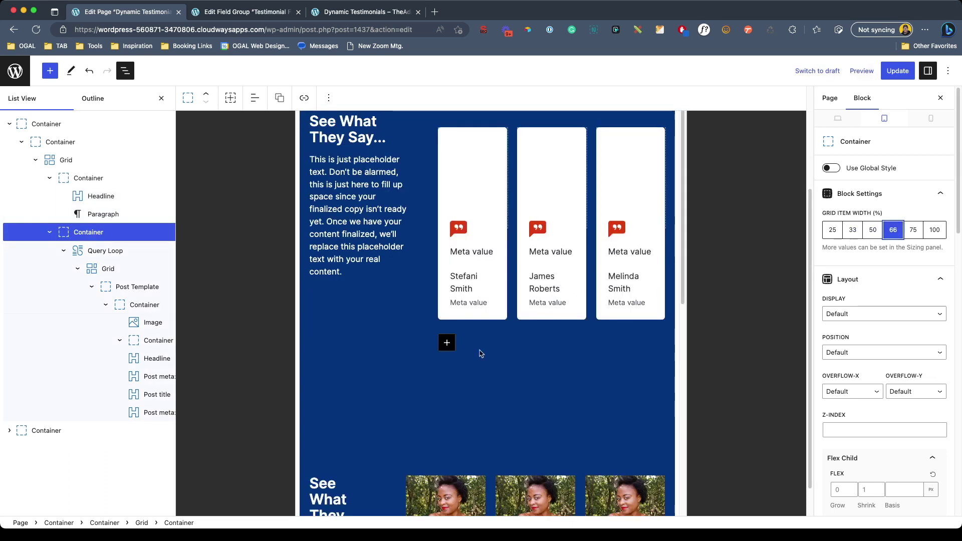
Step: Make each card span 100% width with a 20px vertical gap between cards
scroll(402, 386, "up", 5)
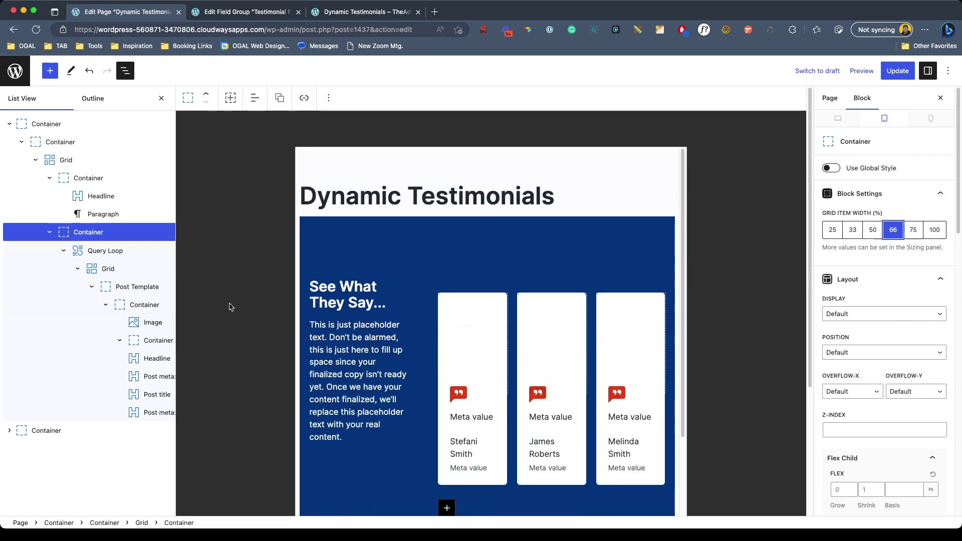
left_click(518, 354)
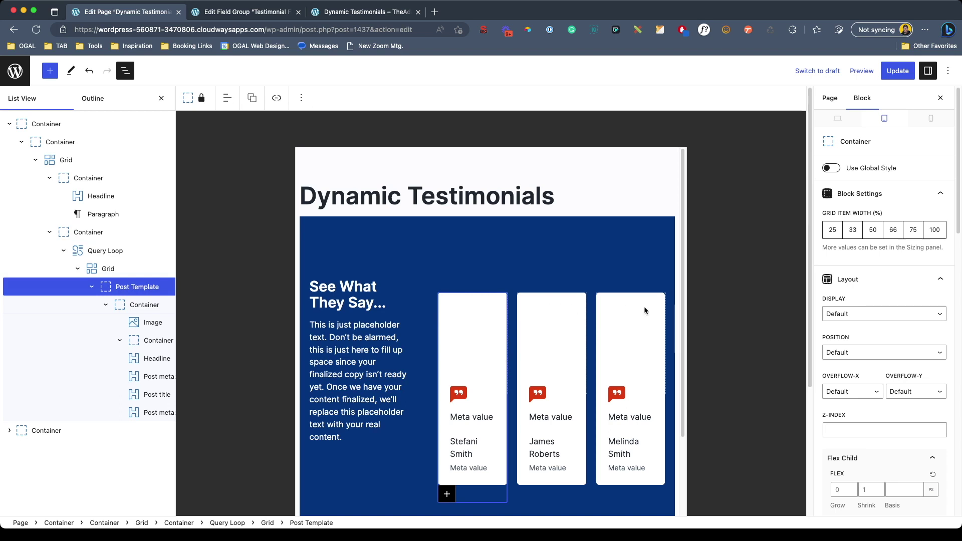
left_click(933, 232)
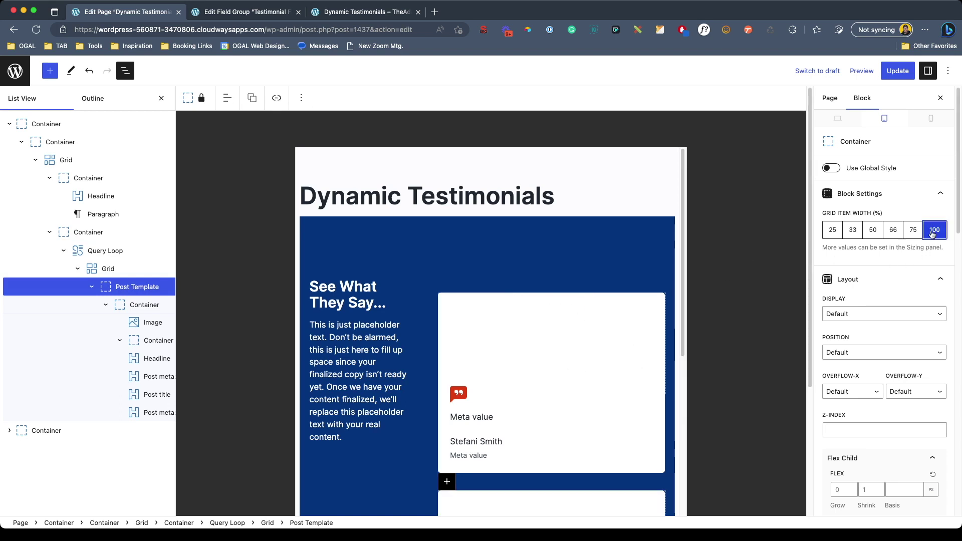
left_click(384, 349)
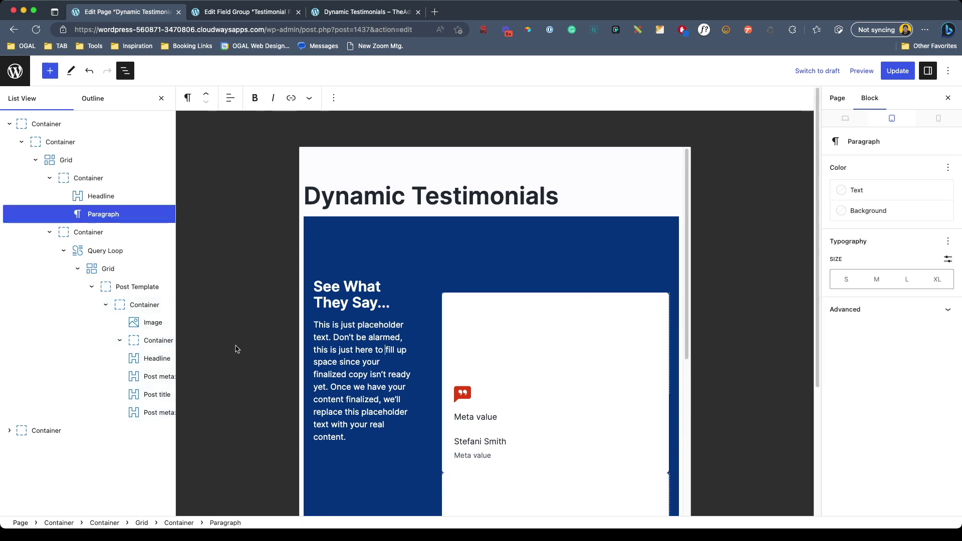
left_click(109, 269)
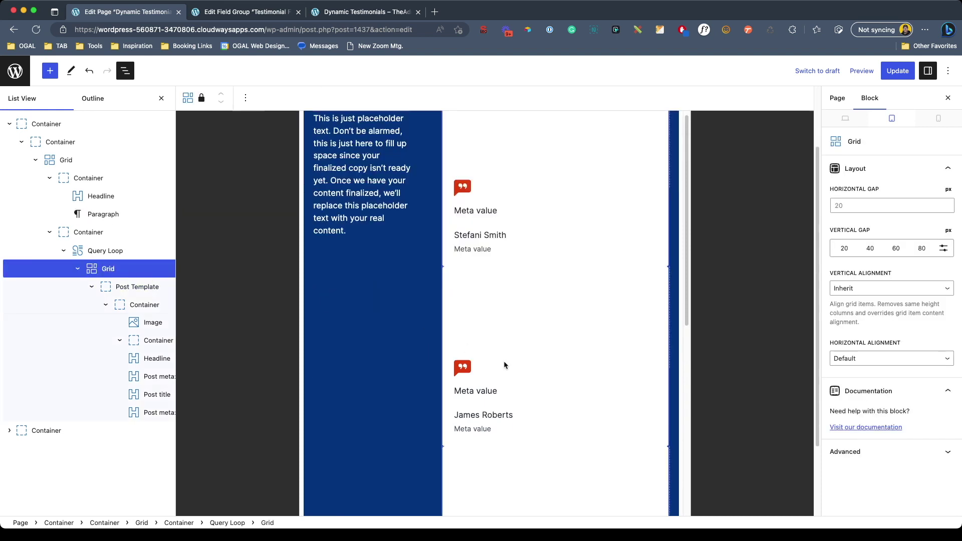
left_click(845, 249)
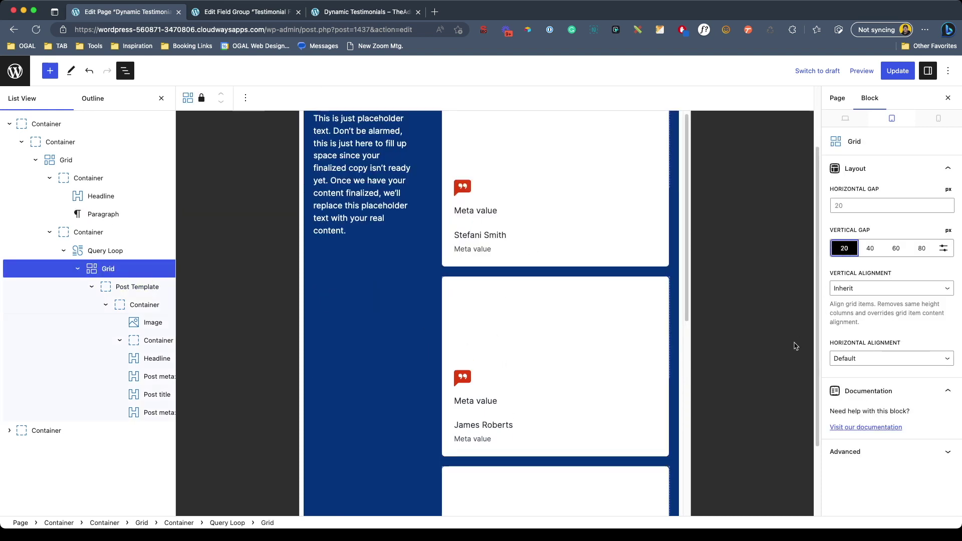
scroll(518, 327, "down", 5)
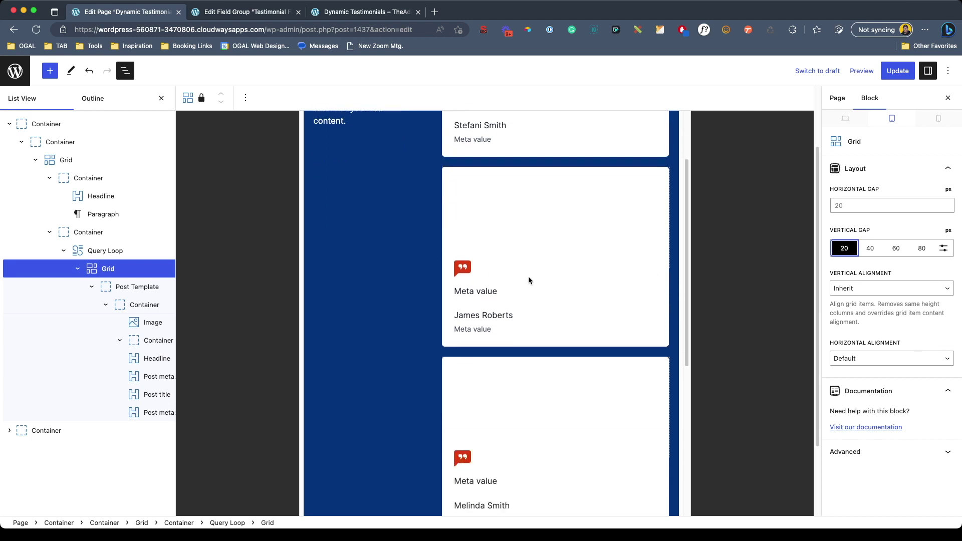
scroll(528, 279, "up", 8)
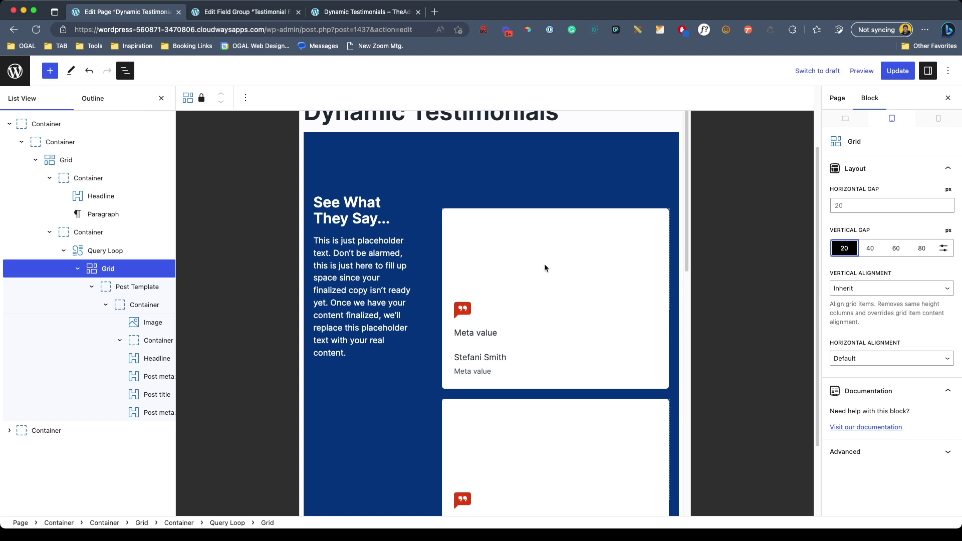
Step: Review the one-column cards in mobile preview, update the page, and go to the live Dynamic Testimonials tab
left_click(939, 118)
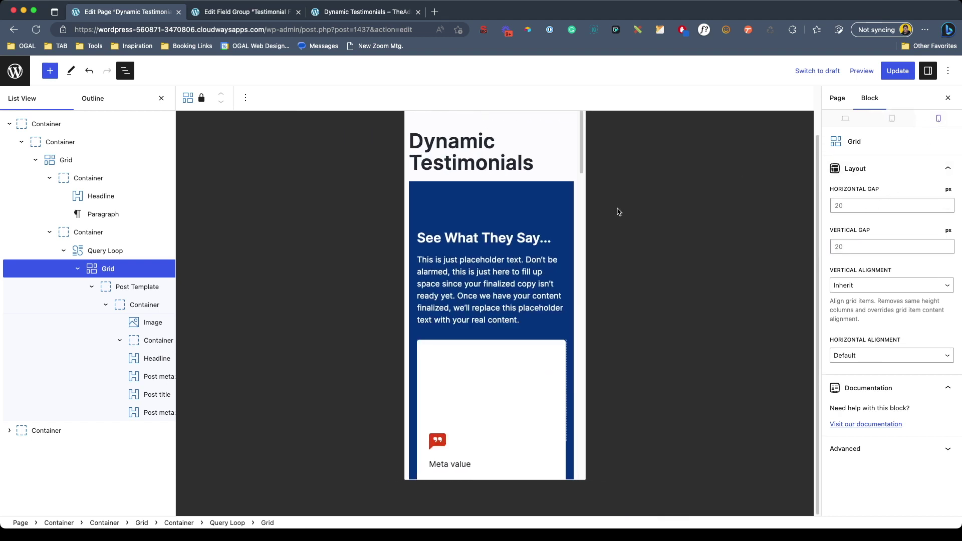
scroll(493, 251, "down", 6)
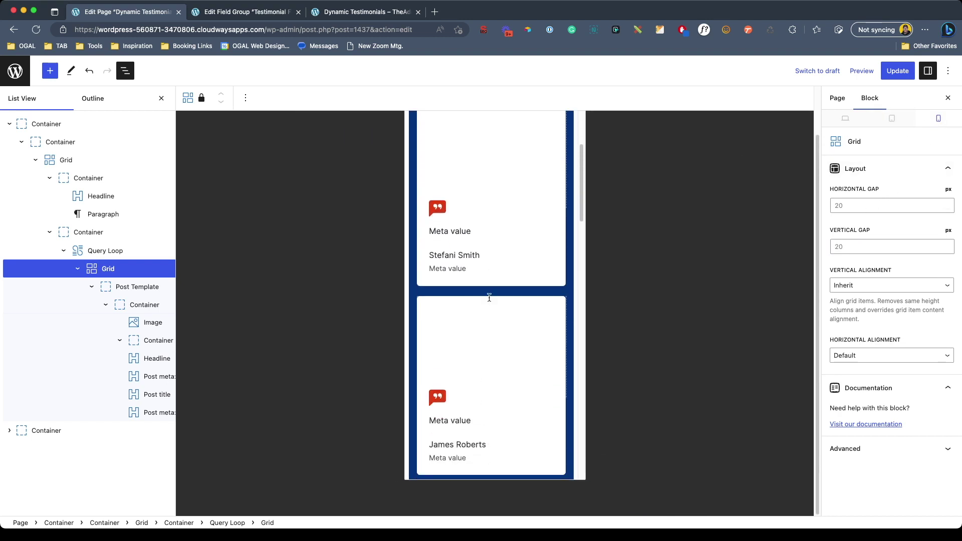
scroll(489, 303, "down", 4)
scroll(490, 307, "up", 1)
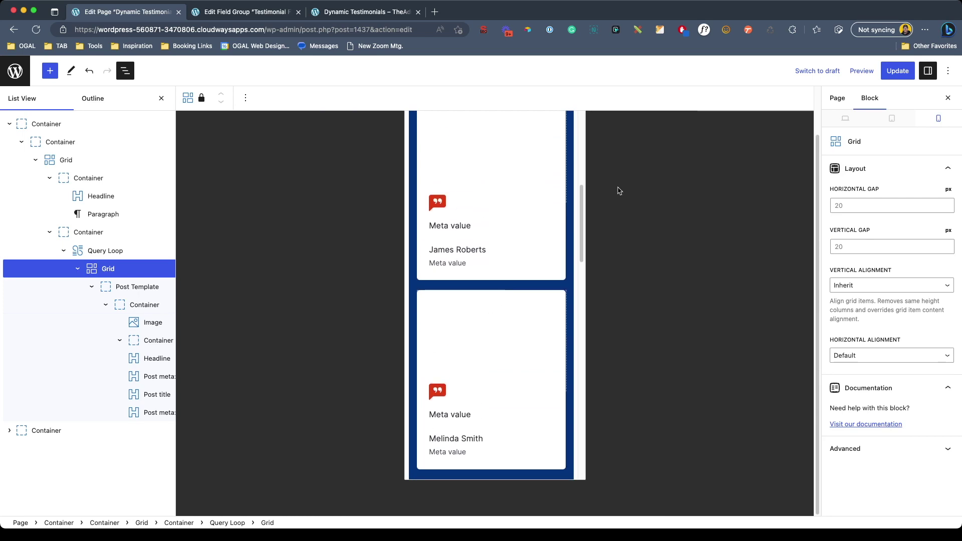
left_click(898, 71)
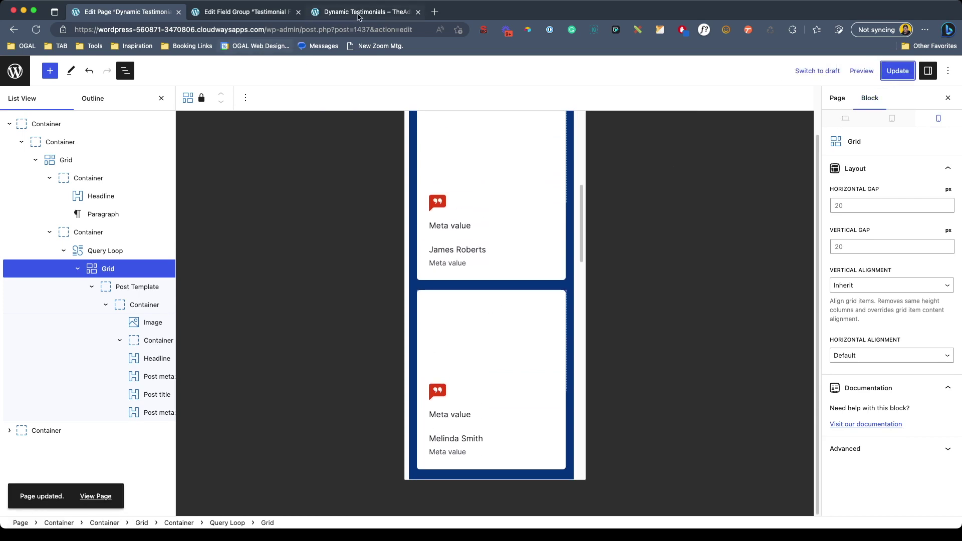
left_click(351, 14)
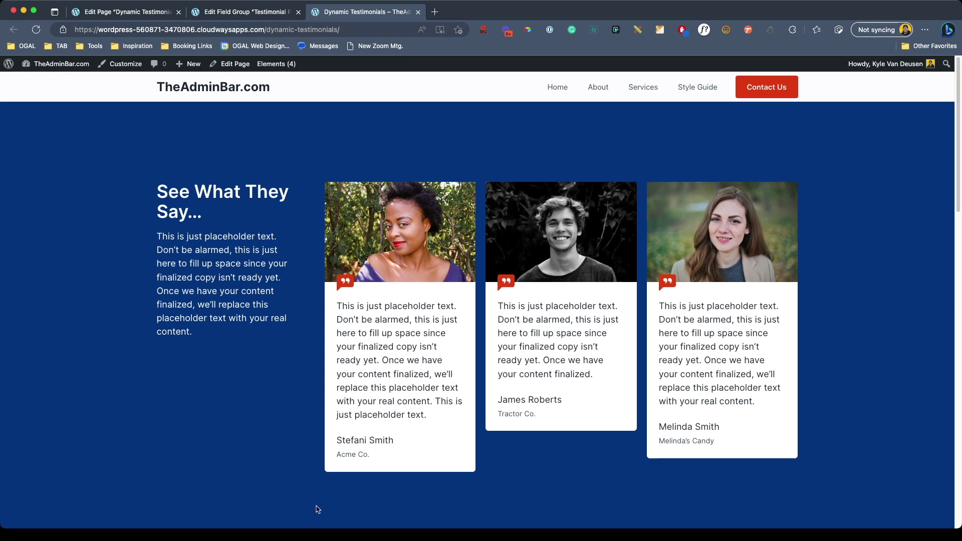
Step: Resize the emulated viewport to tablet and phone widths to watch the cards reflow, then return to the editor
key("super+alt+i")
left_click_drag(687, 305, 735, 304)
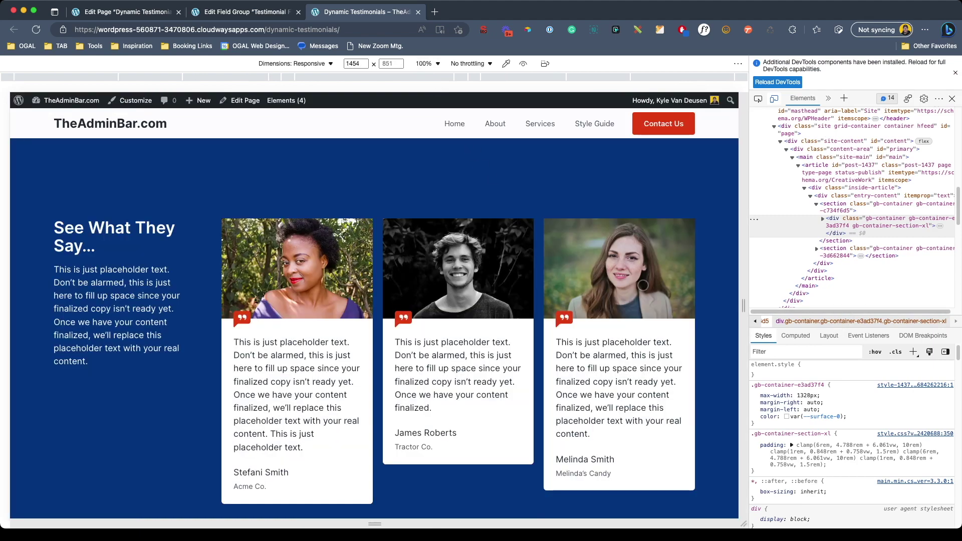
left_click_drag(743, 307, 610, 306)
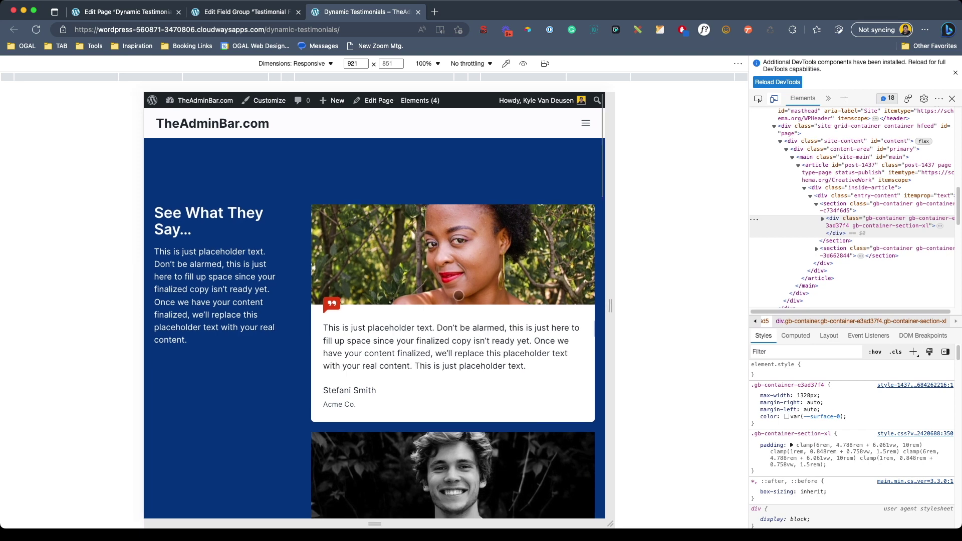
scroll(459, 295, "down", 5)
scroll(466, 294, "down", 4)
scroll(524, 301, "up", 5)
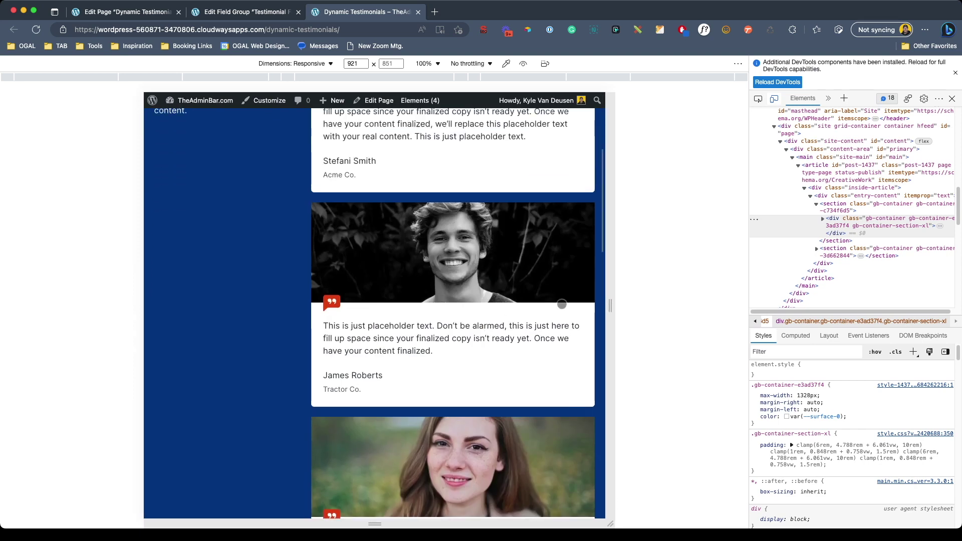
scroll(562, 304, "up", 5)
left_click_drag(610, 305, 498, 306)
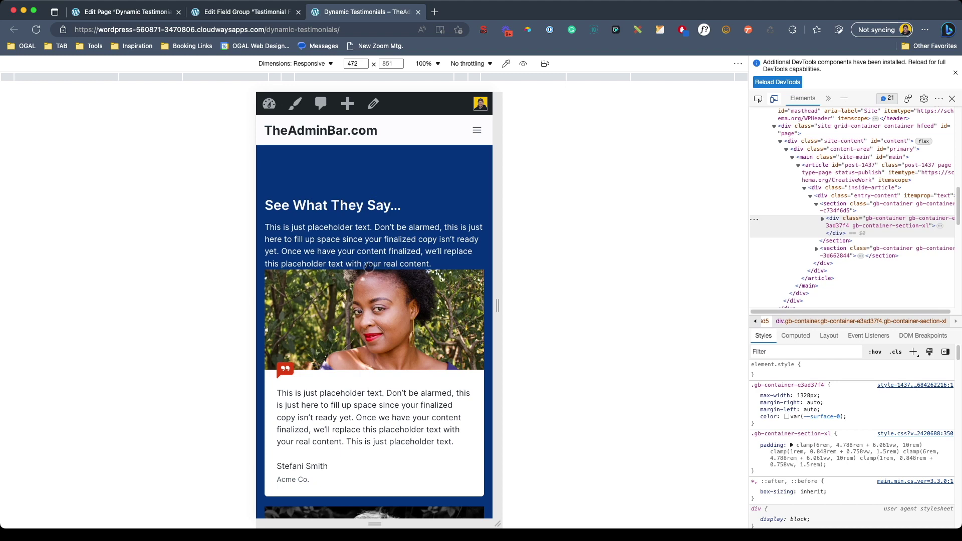
left_click(151, 15)
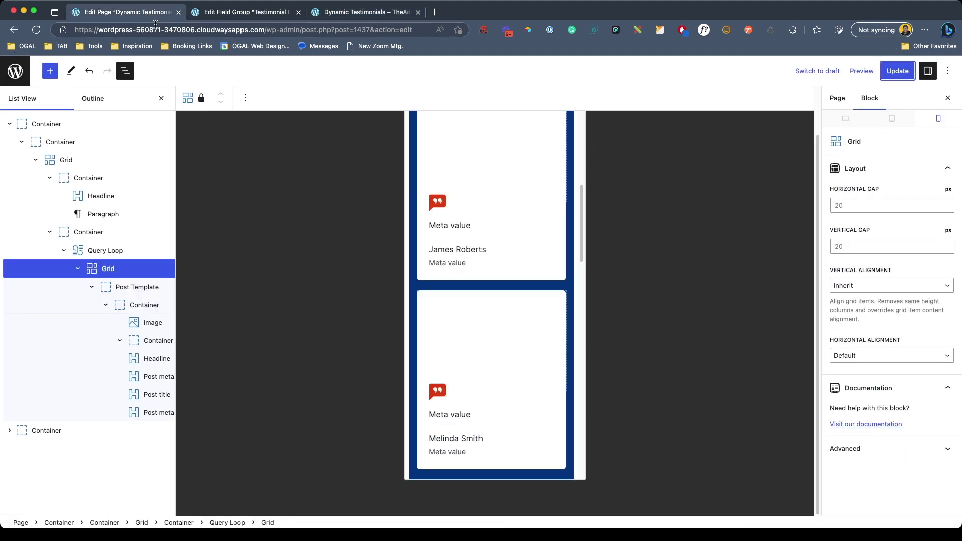
Step: Give the outer grid holding the intro and cards a 40px mobile vertical gap
left_click(68, 161)
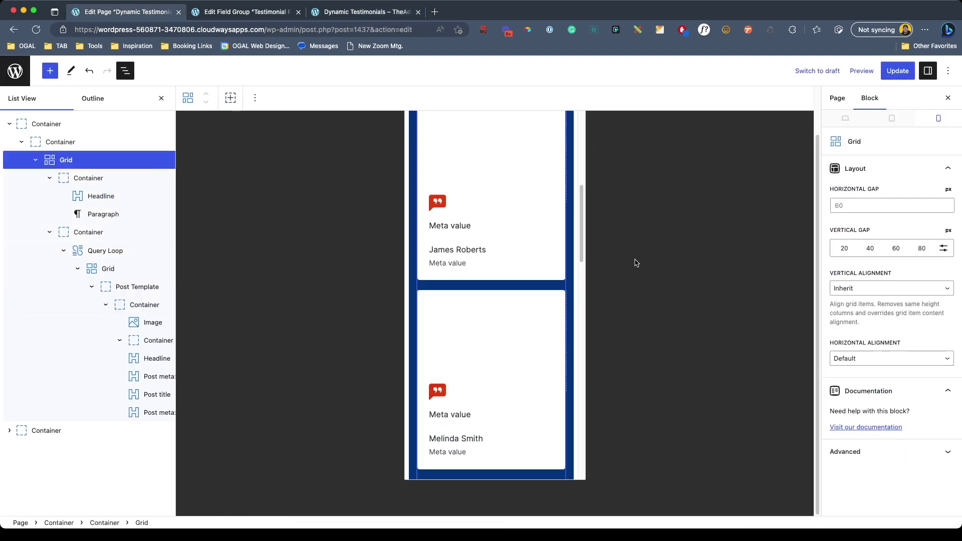
scroll(555, 249, "up", 10)
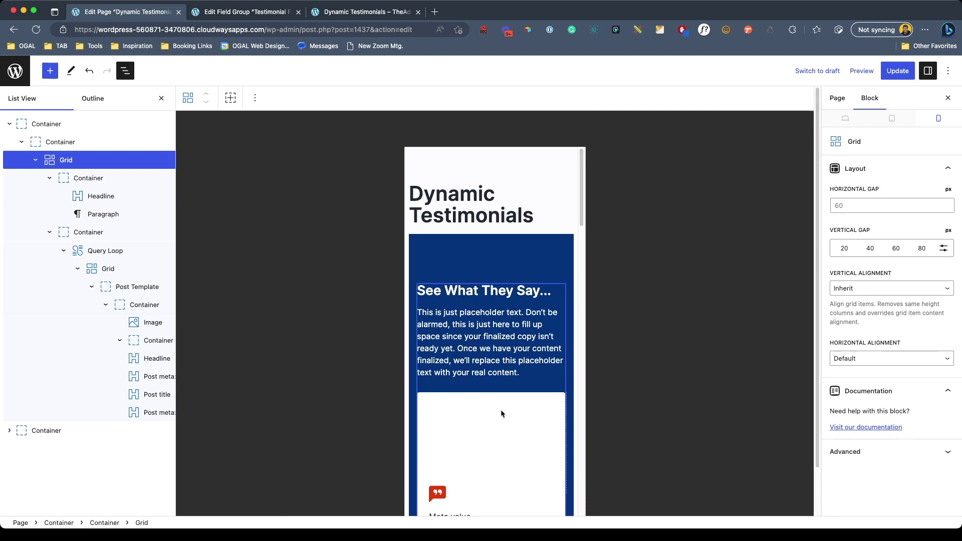
left_click(872, 250)
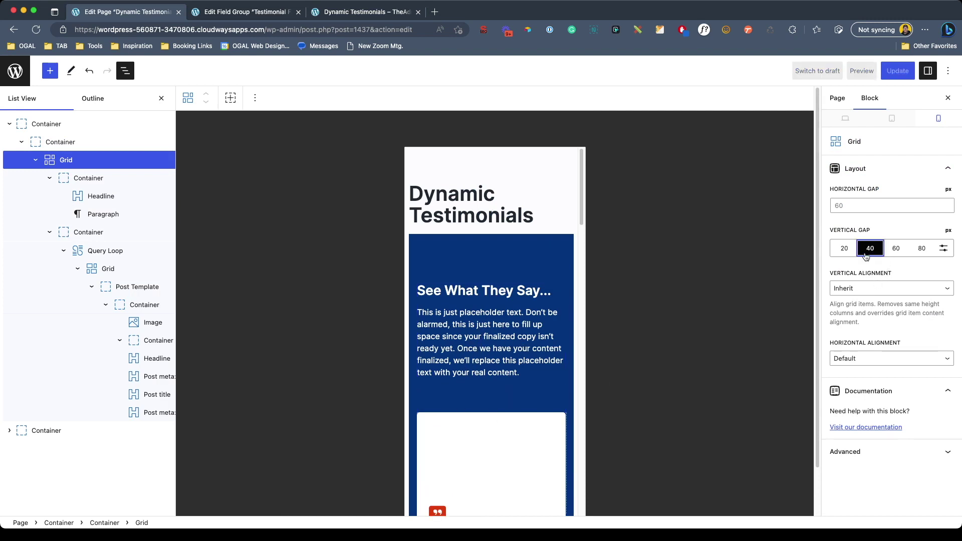
Step: Update the page and reload the live page
left_click(896, 71)
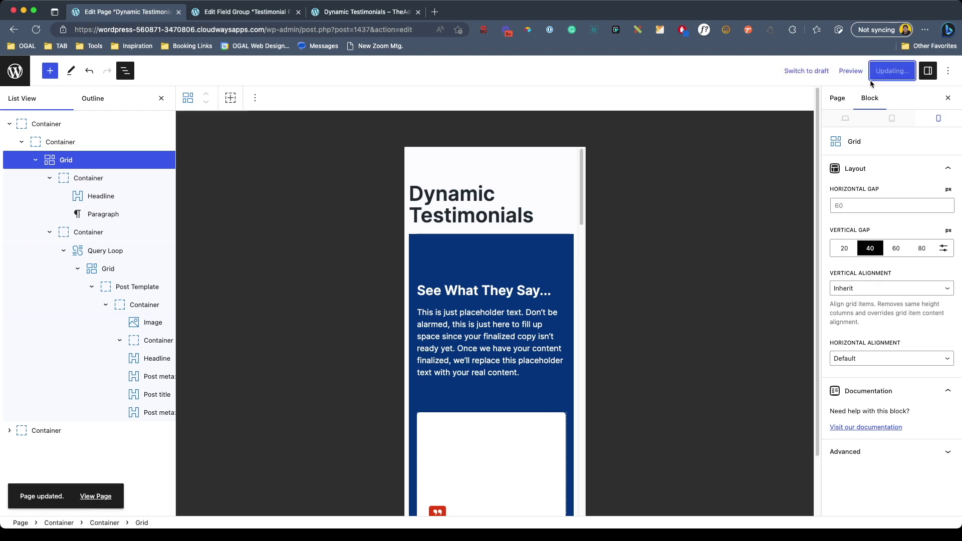
left_click(411, 18)
key("super+r")
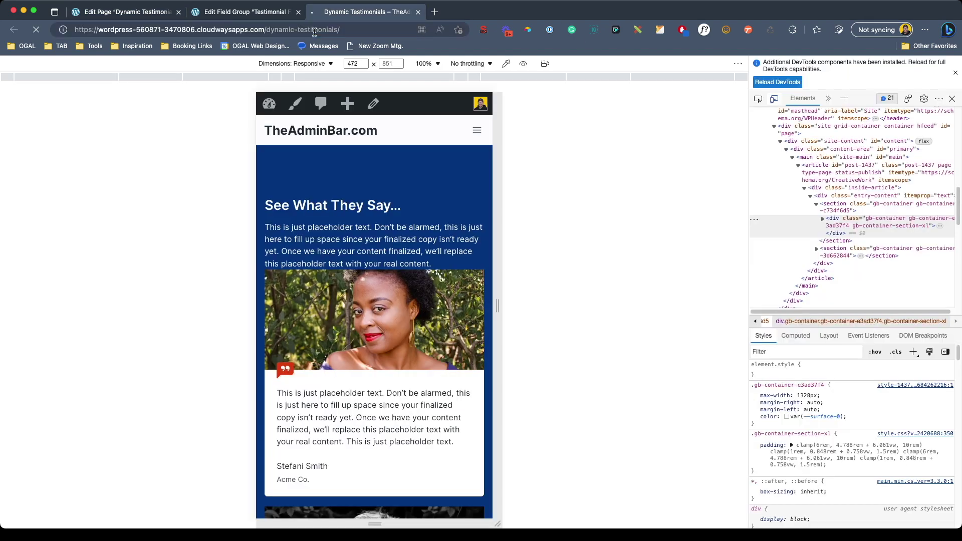
Step: Check the 40px mobile spacing above the cards, then widen the viewport and close DevTools
scroll(441, 283, "down", 6)
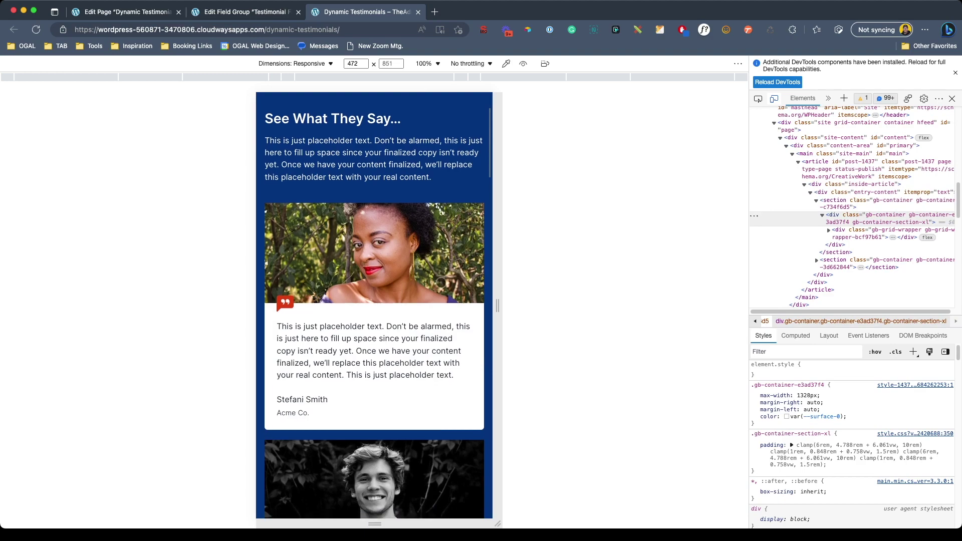
scroll(441, 283, "down", 2)
scroll(441, 282, "up", 3)
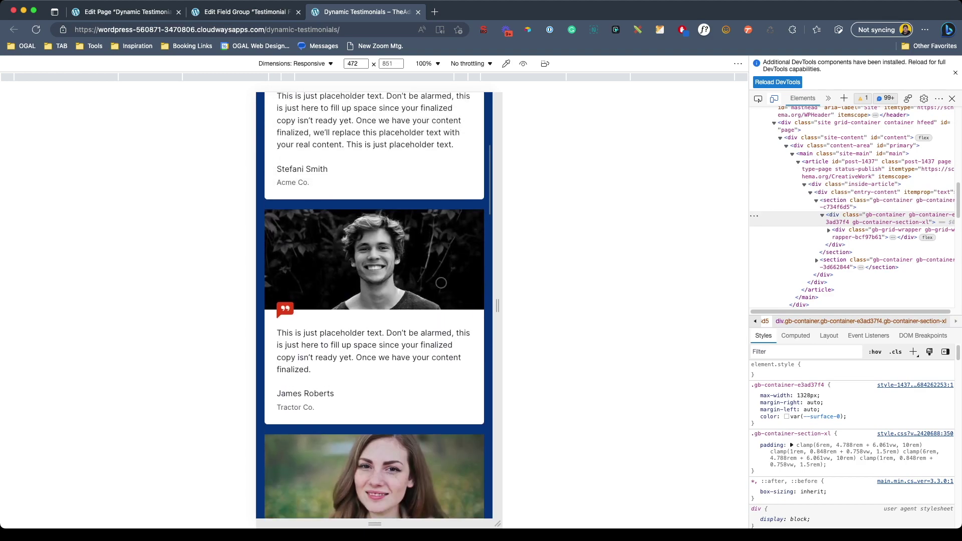
scroll(441, 284, "up", 5)
left_click_drag(499, 312, 708, 299)
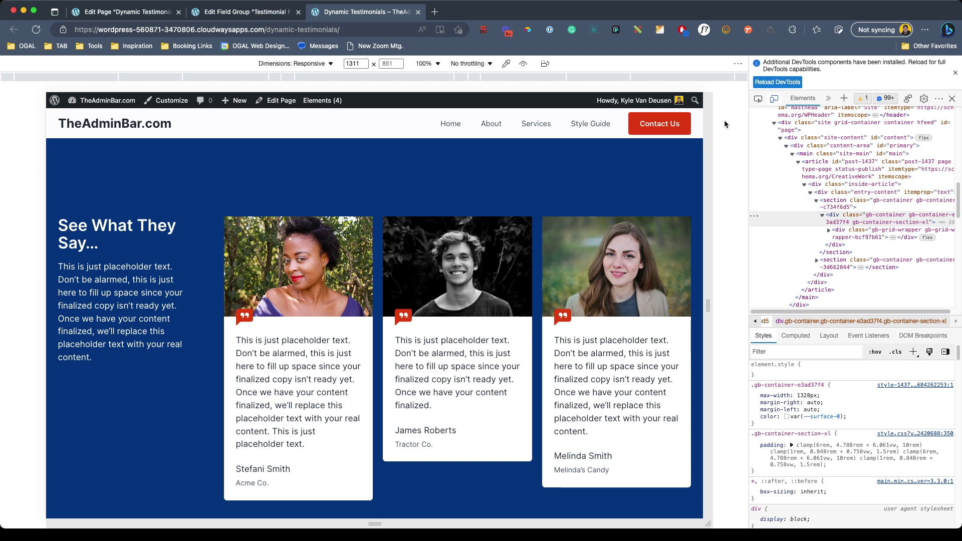
left_click(954, 100)
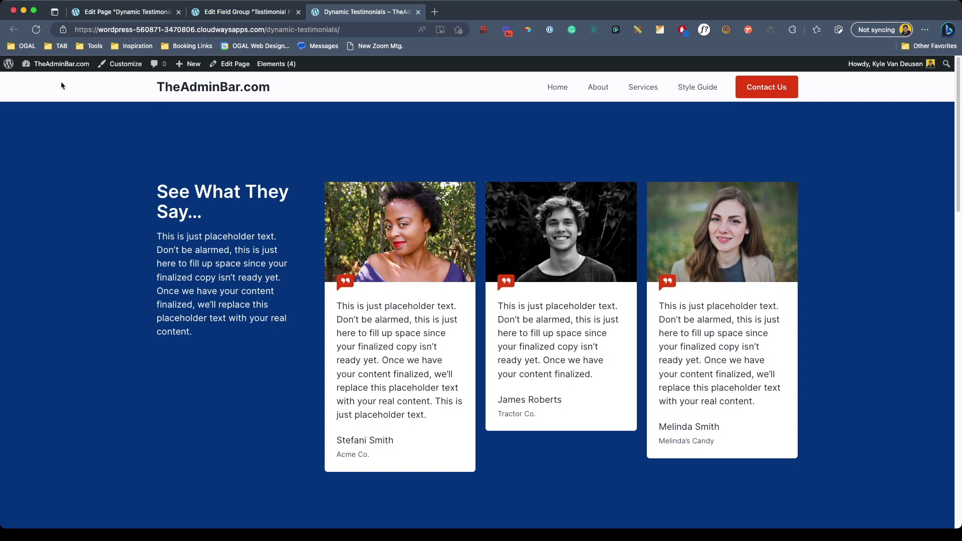
Step: Go to the admin's All Testimonials list
mouse_move(59, 64)
left_click(40, 79)
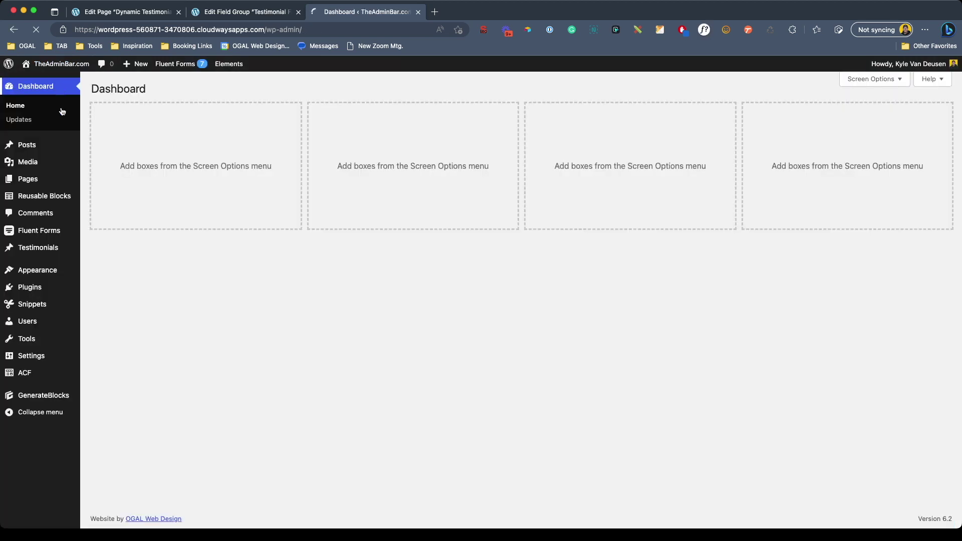
mouse_move(55, 248)
left_click(115, 251)
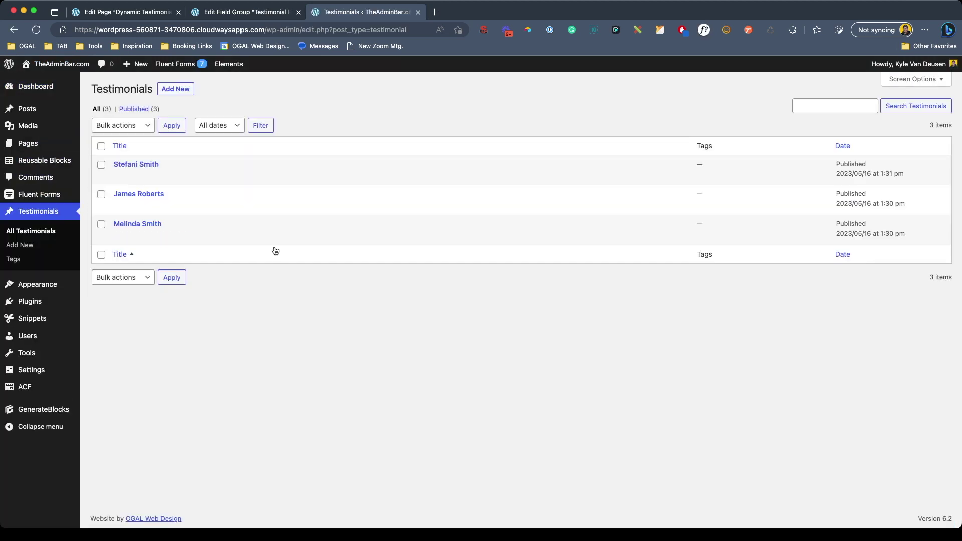
Step: Tag the first testimonial with Website Design and Price via Quick Edit
mouse_move(200, 177)
left_click(152, 176)
left_click(582, 196)
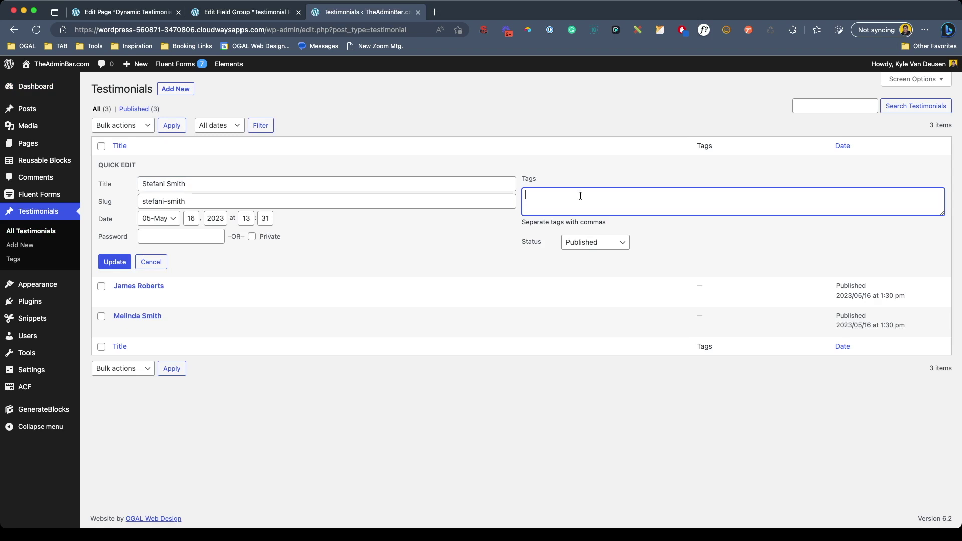
type("Website Design, Price")
key("Down")
key("Return")
left_click(115, 263)
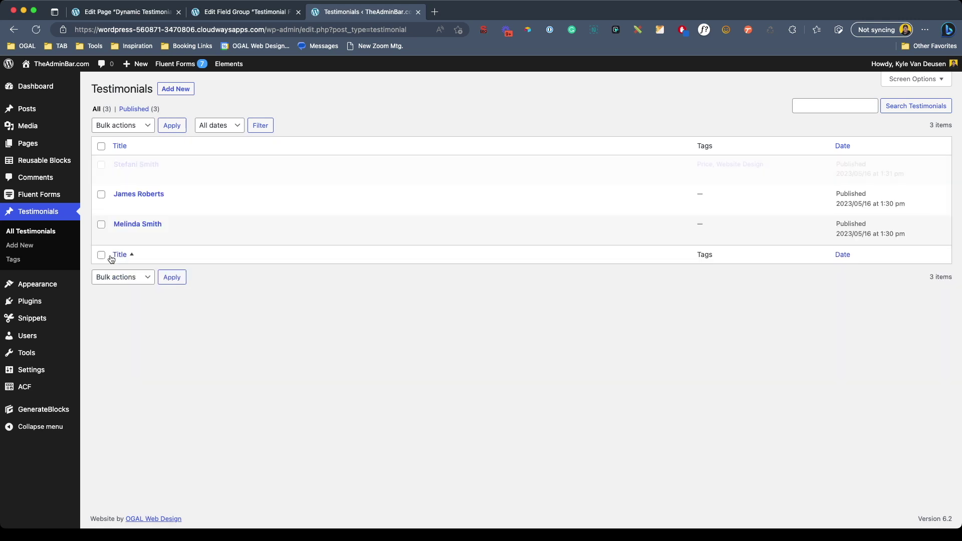
Step: Tag the second testimonial with SEO and Communication
left_click(146, 206)
left_click(548, 224)
type("SEO, Communication")
left_click(115, 293)
Step: Tag the third testimonial with SEO and Price, then return to the page editor
left_click(136, 235)
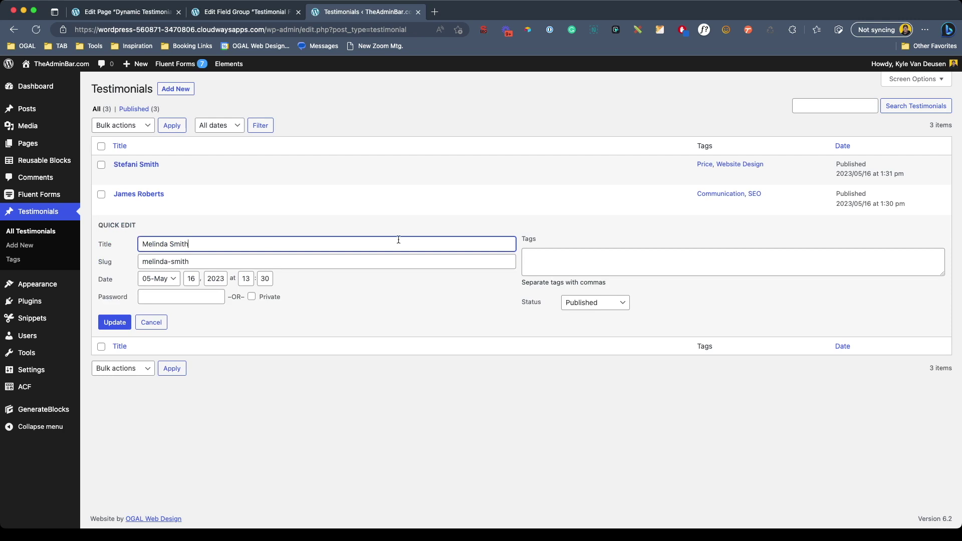
left_click(546, 255)
type("SEO, Price")
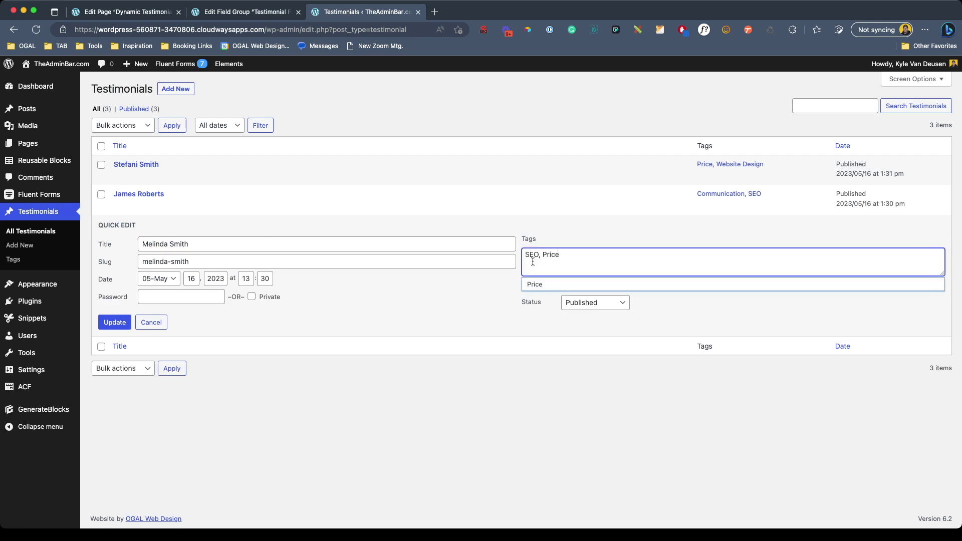
left_click(115, 323)
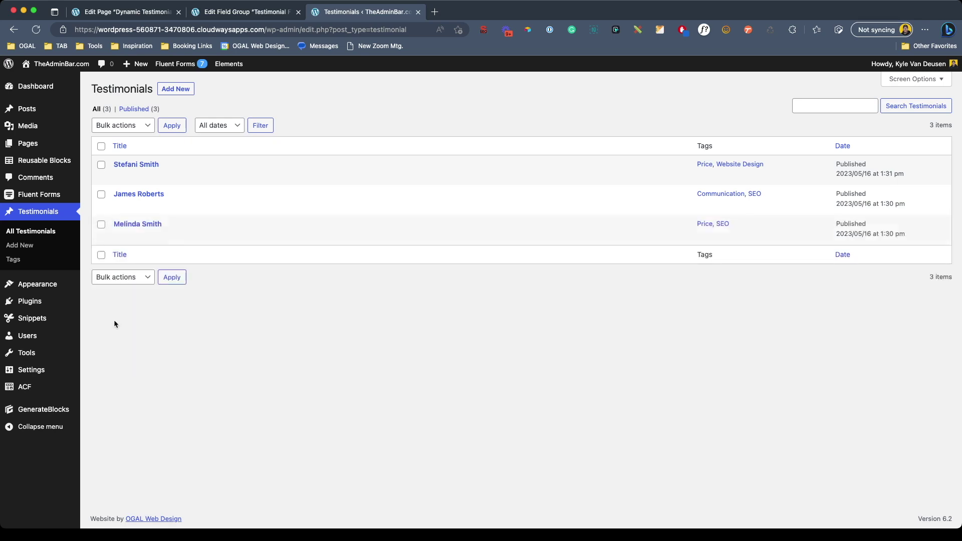
left_click(143, 11)
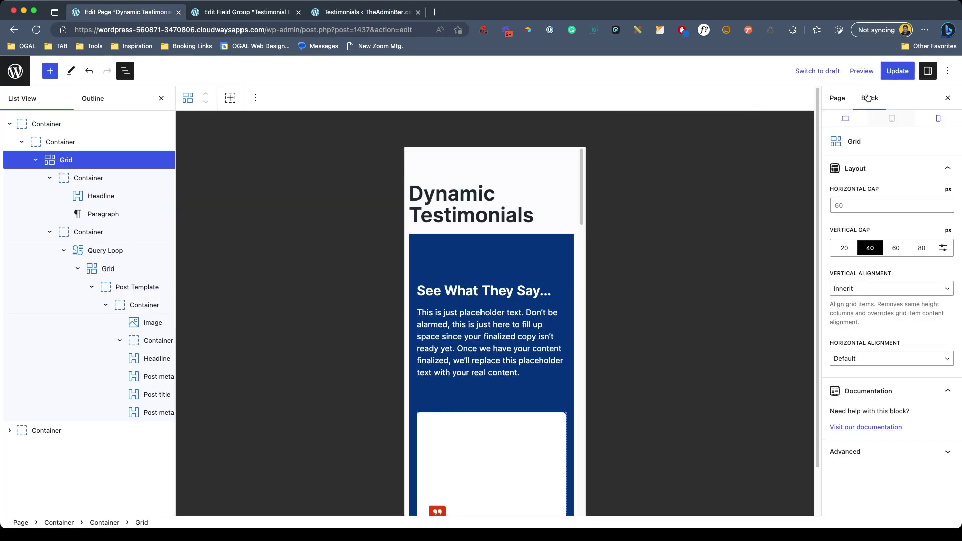
Step: Return to desktop preview, reload the editor, and select the Query Loop in List View
left_click(845, 118)
left_click(36, 30)
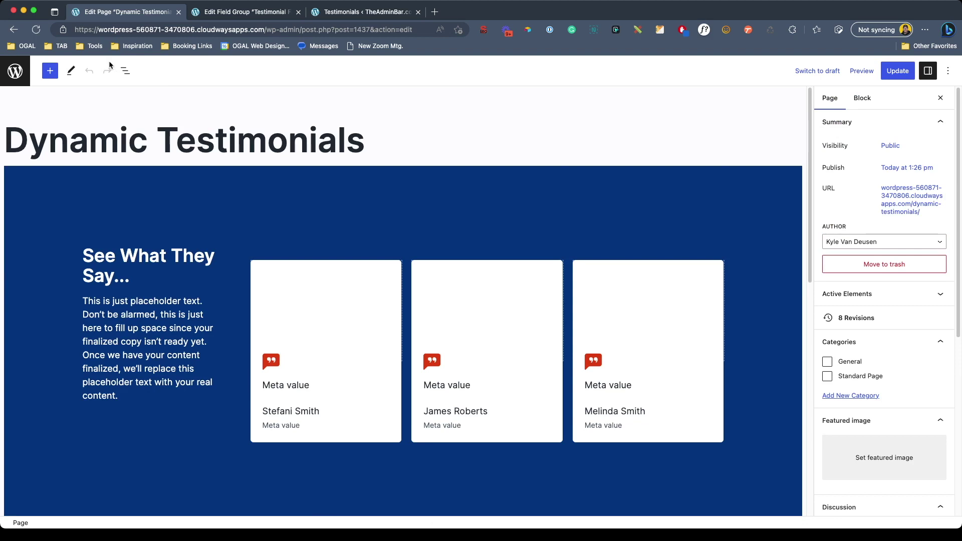
left_click(125, 70)
left_click(10, 124)
left_click(47, 142)
left_click(41, 162)
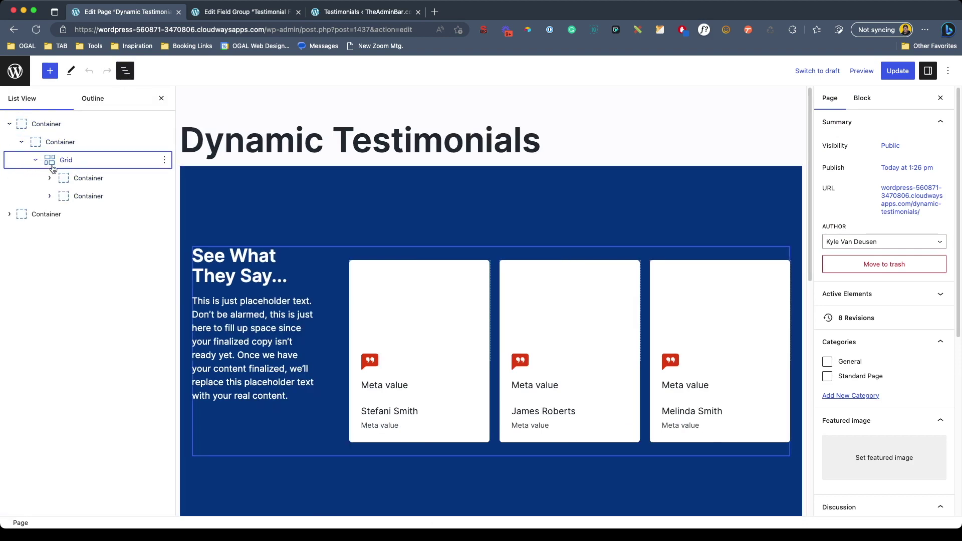
left_click(51, 197)
left_click(90, 216)
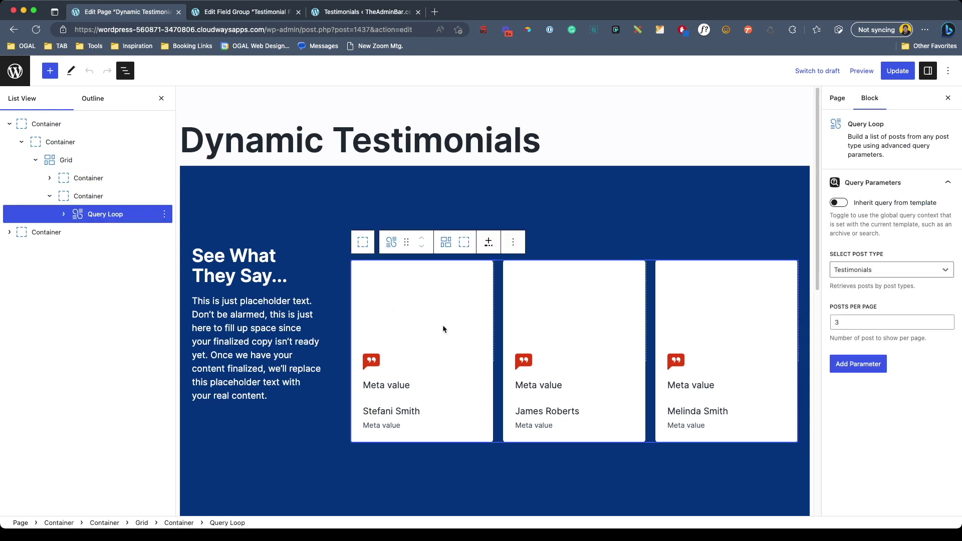
Step: Add a Taxonomies parameter filtering the Query Loop to the Tags term #7: SEO
left_click(862, 364)
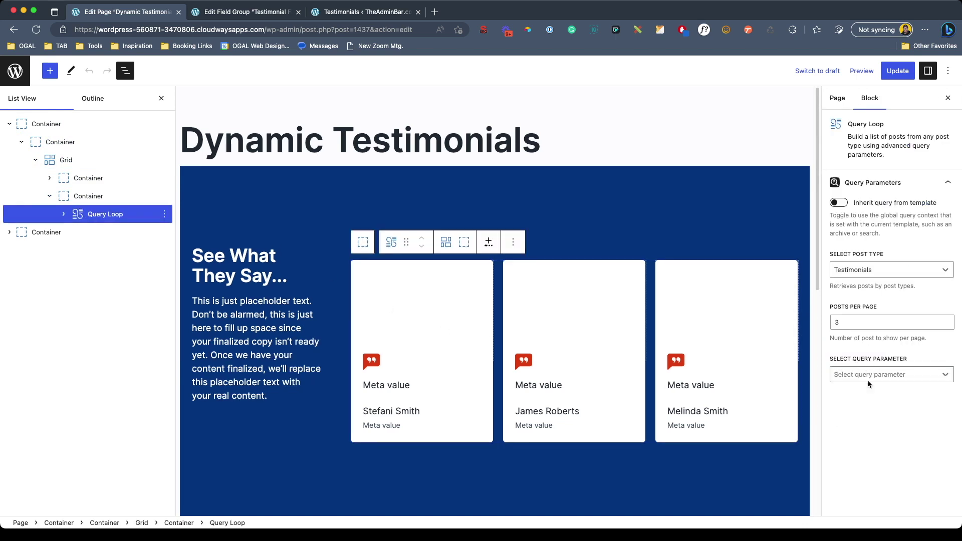
left_click(872, 376)
scroll(874, 317, "down", 3)
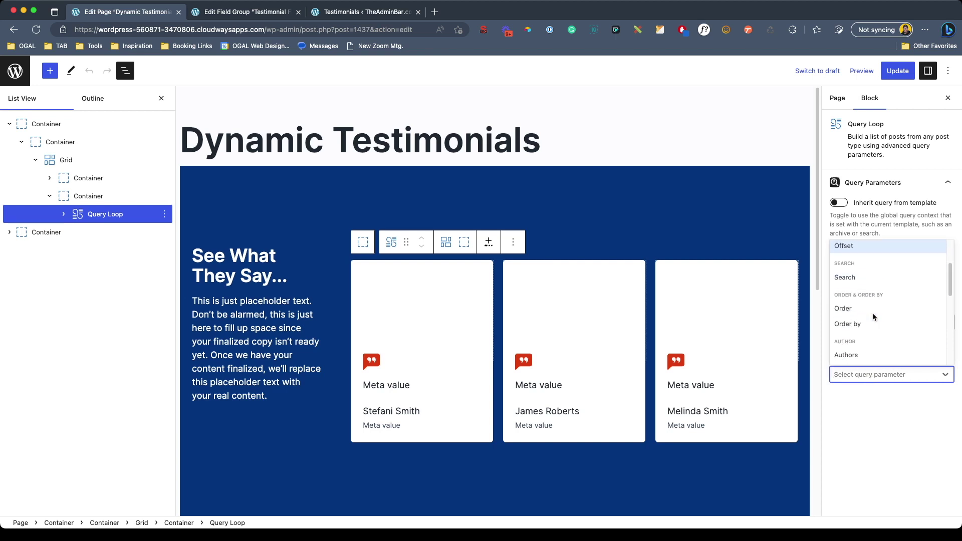
scroll(873, 317, "down", 1)
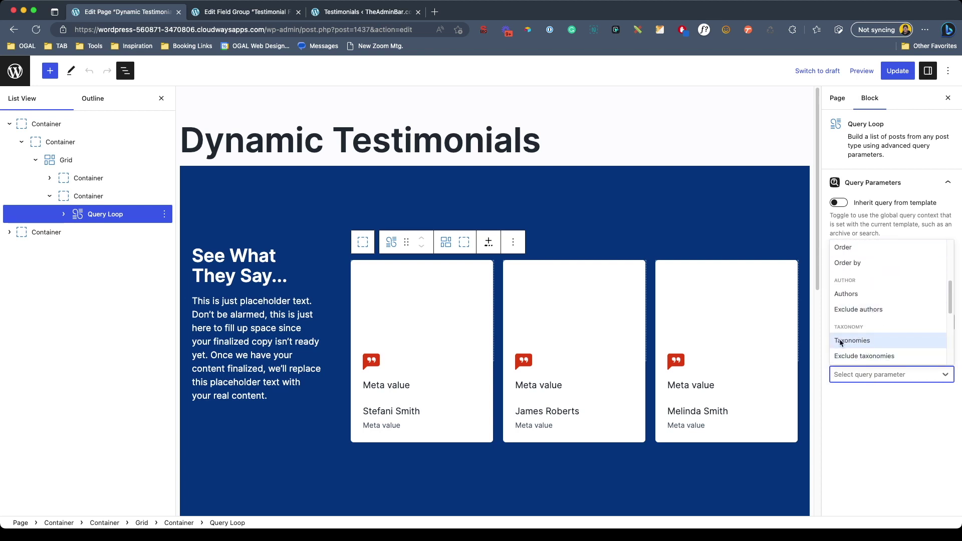
left_click(850, 341)
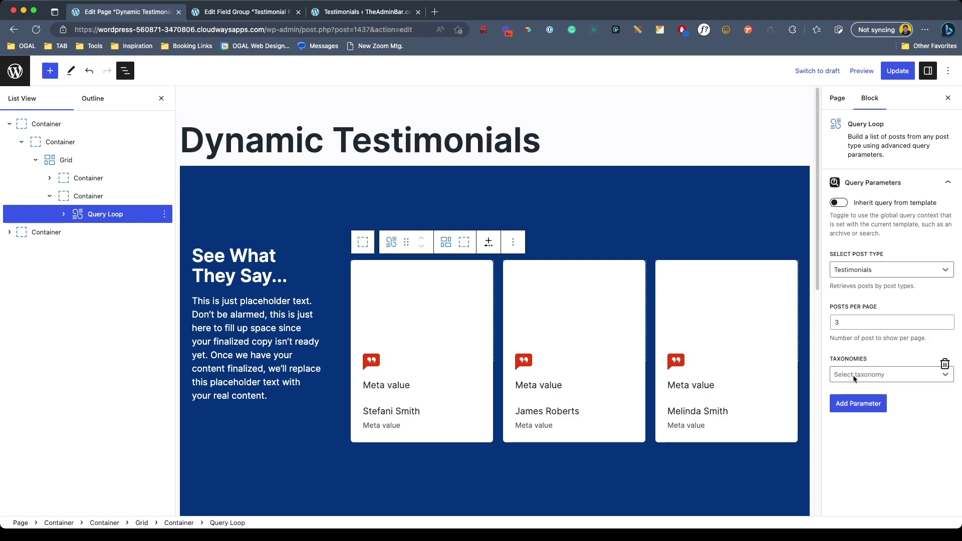
left_click(854, 379)
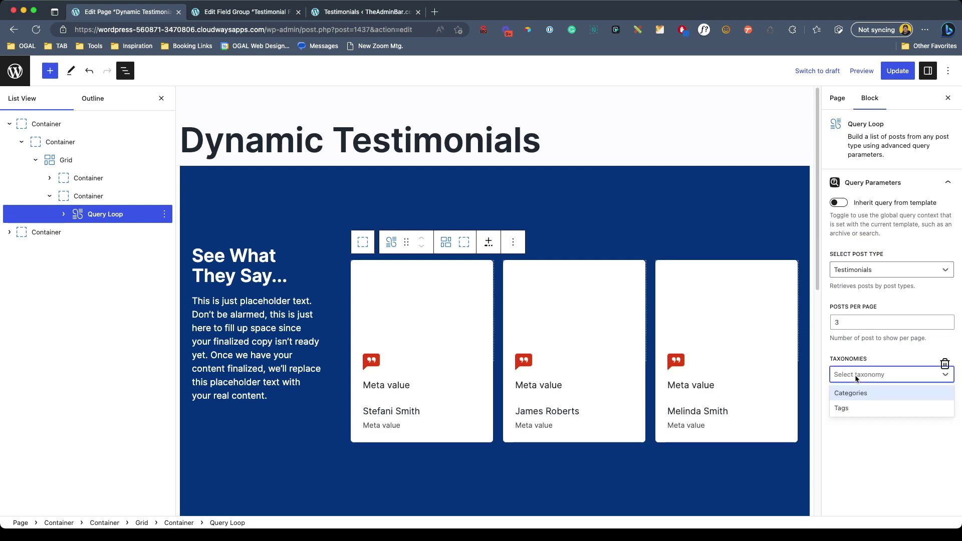
left_click(850, 410)
left_click(852, 407)
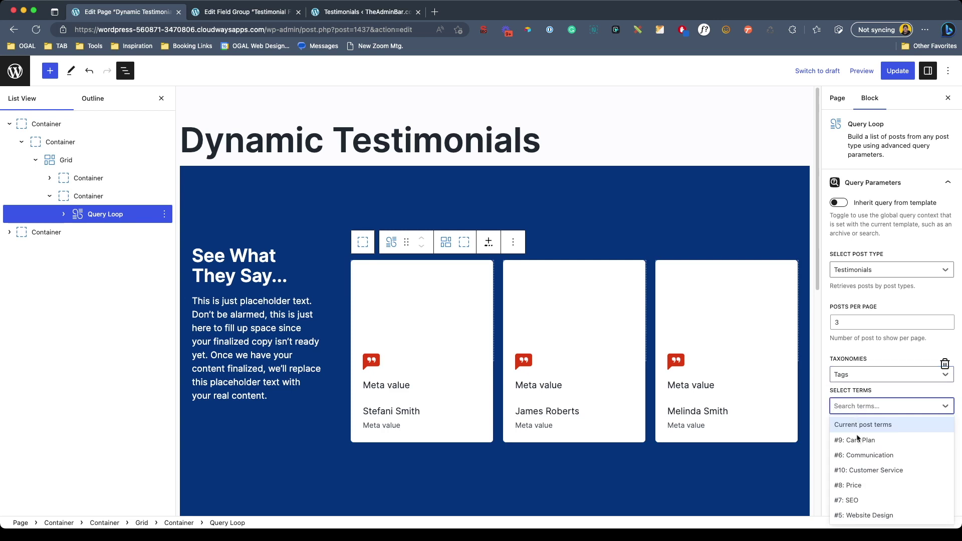
left_click(847, 500)
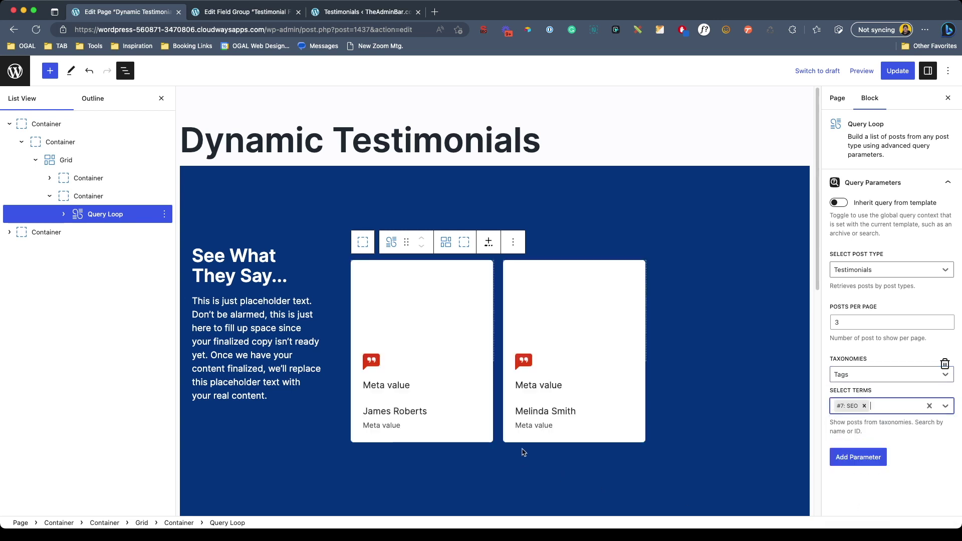
Step: Update the page, check the testimonials' tags, and open the published page
left_click(898, 71)
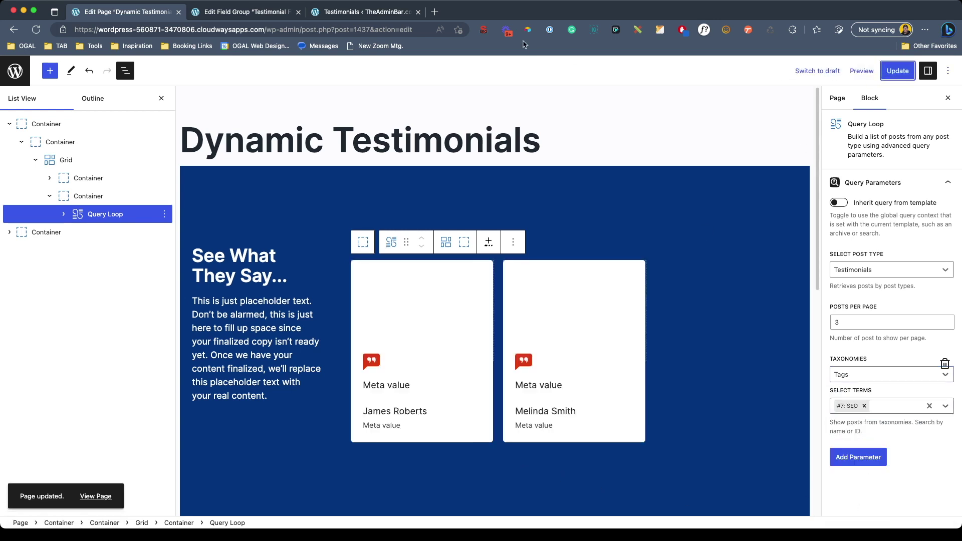
left_click(310, 12)
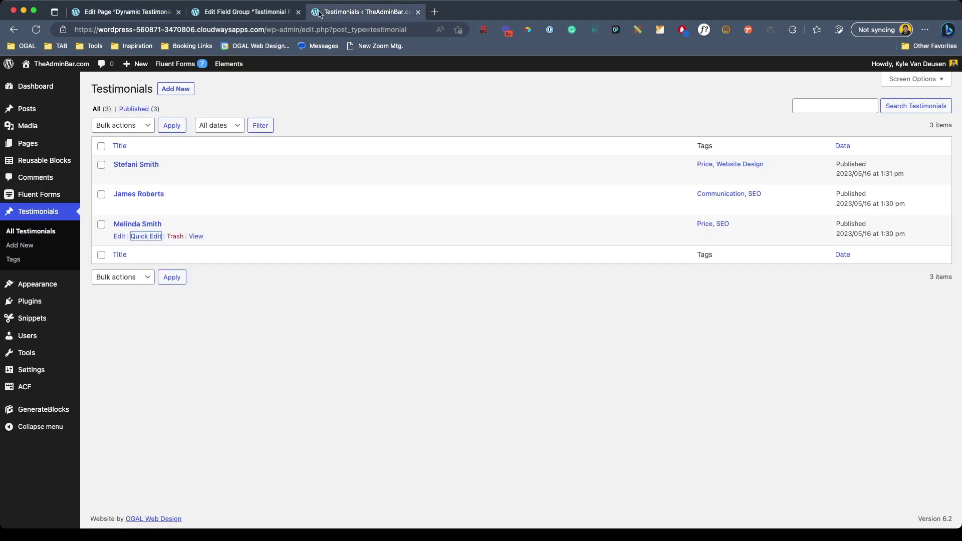
left_click(145, 13)
left_click(95, 497)
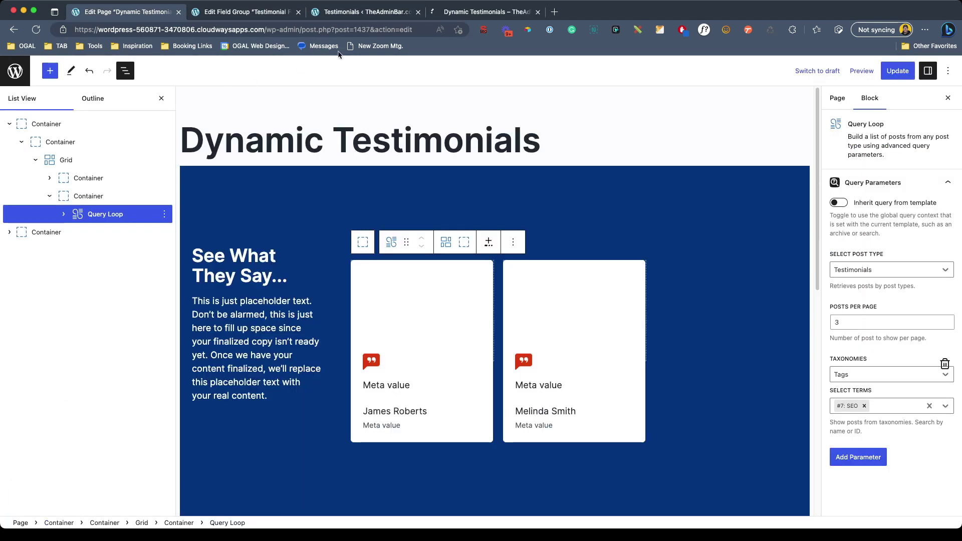
left_click(461, 15)
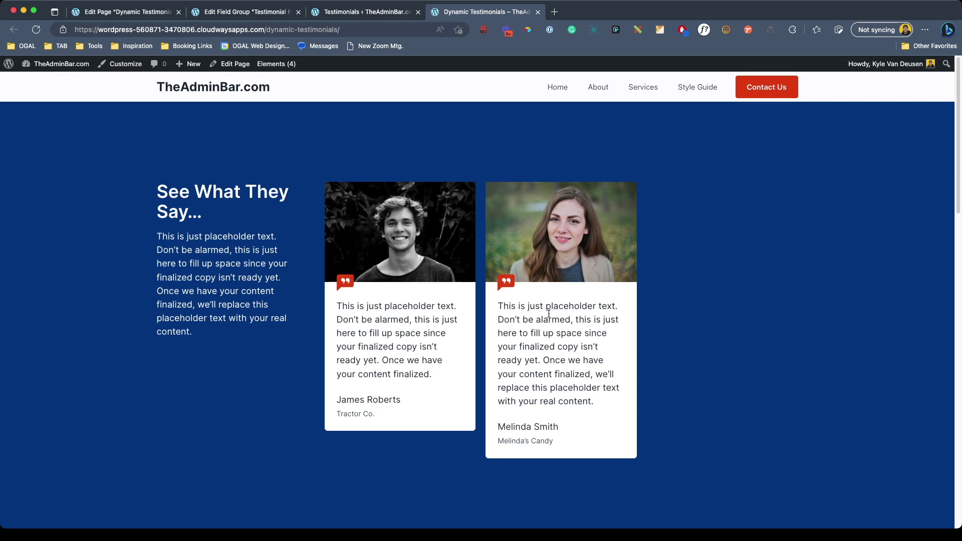
left_click(134, 15)
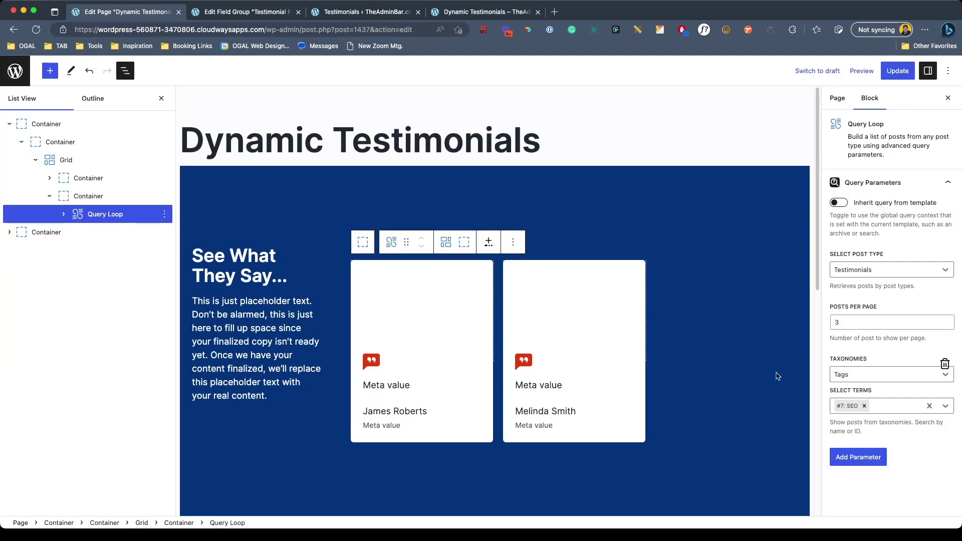
Step: Replace the SEO tag filter with #8: Price and update the page
left_click(864, 406)
left_click(937, 406)
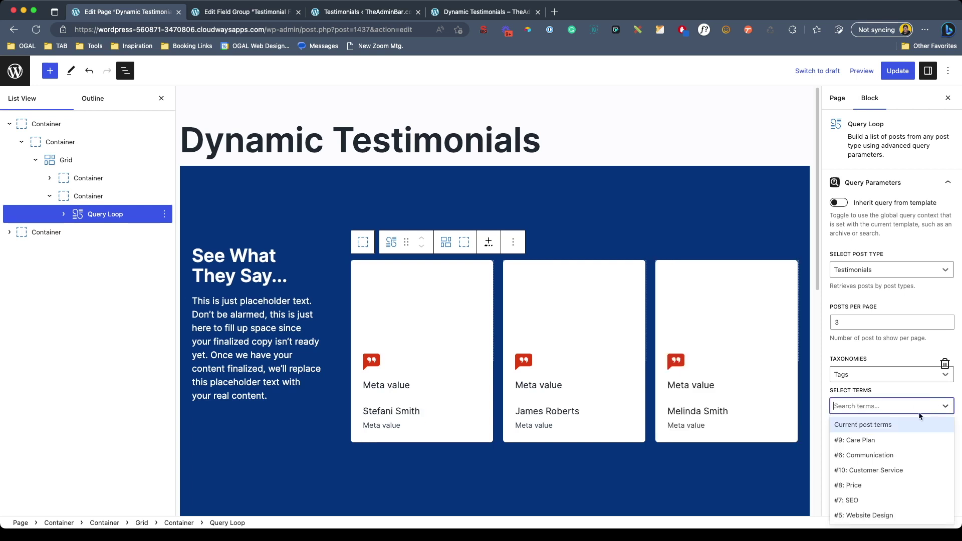
type("price")
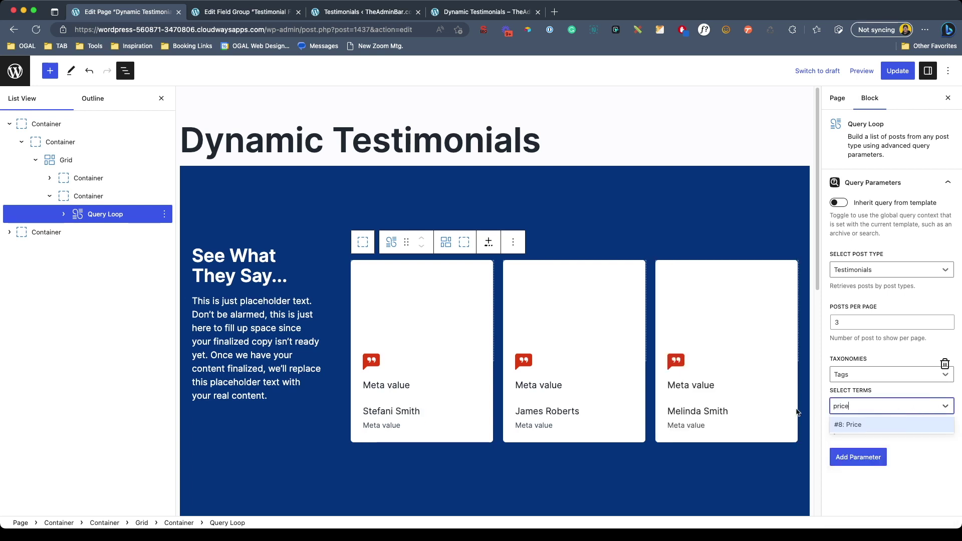
left_click(860, 426)
left_click(892, 71)
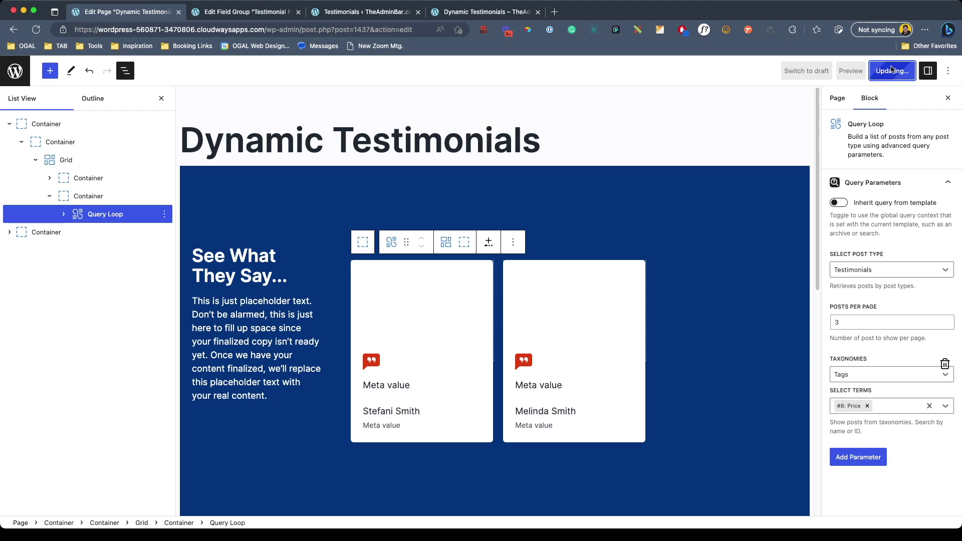
Step: Reload the live page to see the Price-filtered cards
left_click(481, 12)
left_click(333, 29)
key("Return")
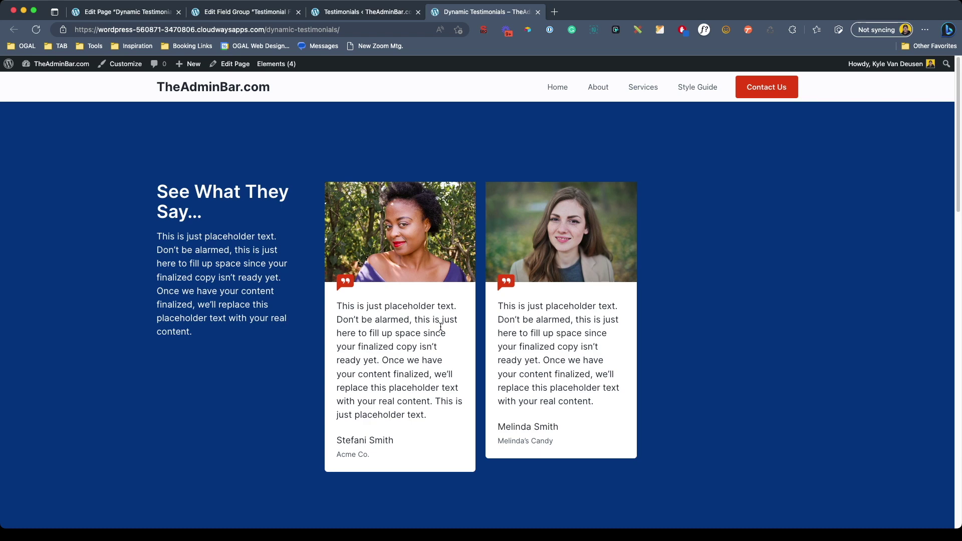
Step: Add #7: SEO back as a second tag term alongside Price
key("ctrl+Tab")
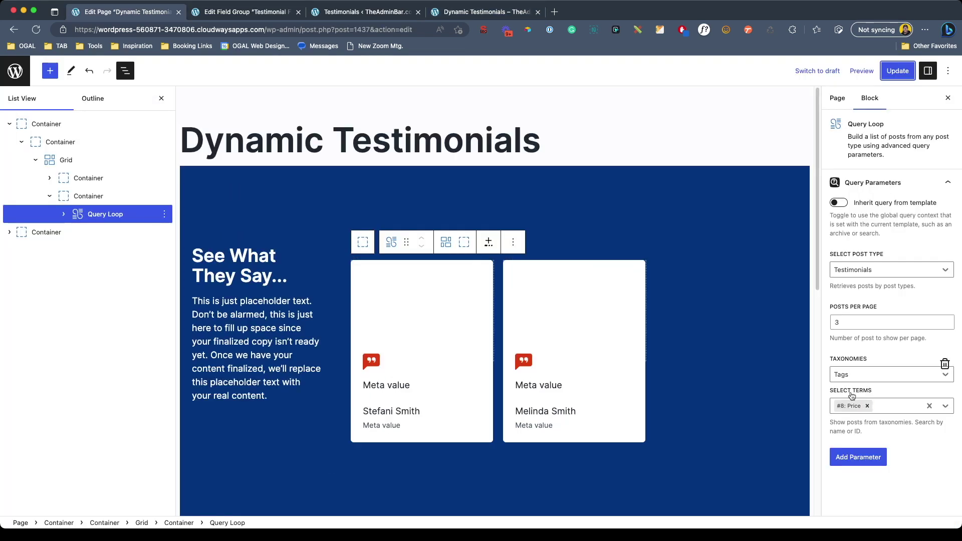
left_click(883, 406)
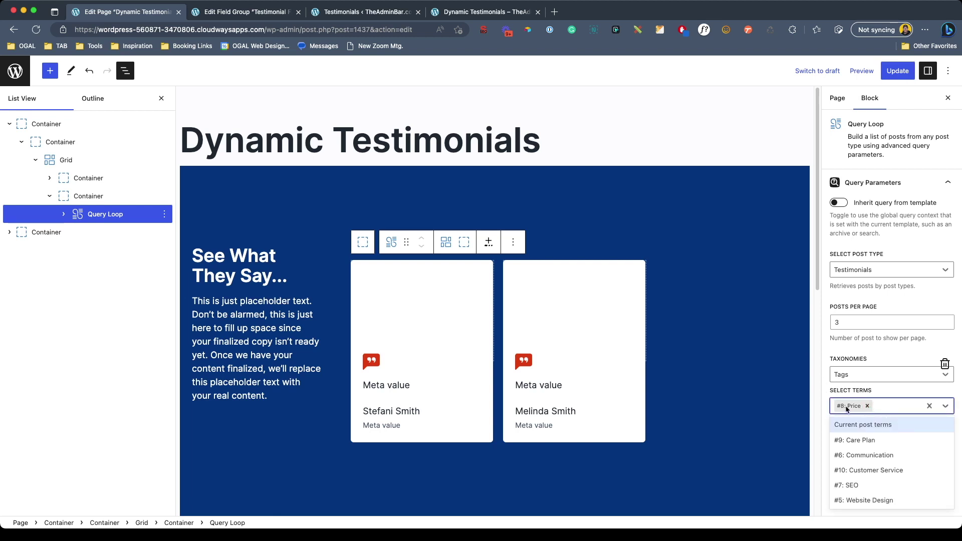
left_click(864, 485)
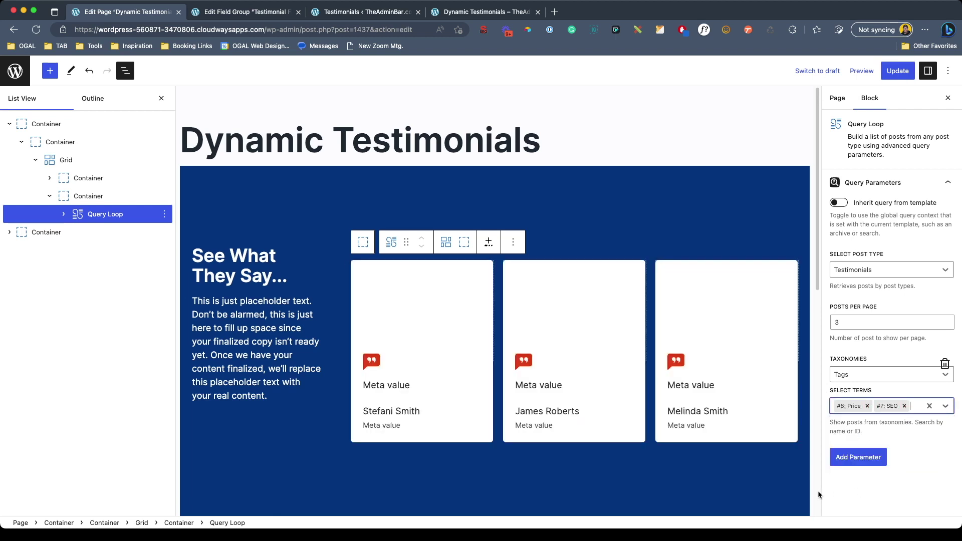